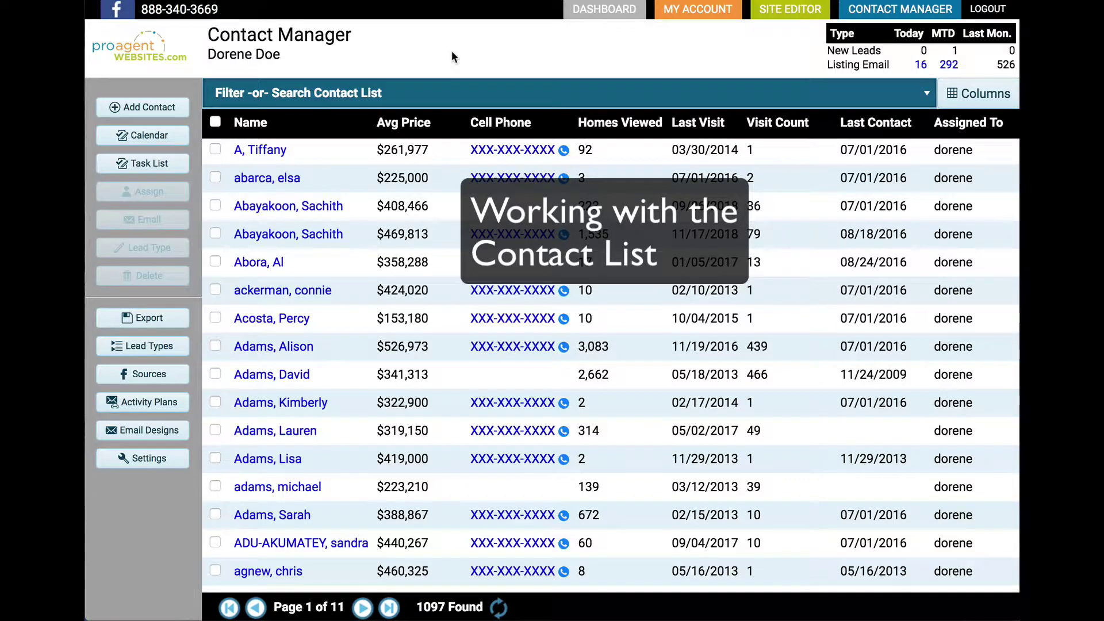
# Examine the contact list's filter options, including Source, the visit and saved-homes filters, and the price range.
pyautogui.click(425, 93)
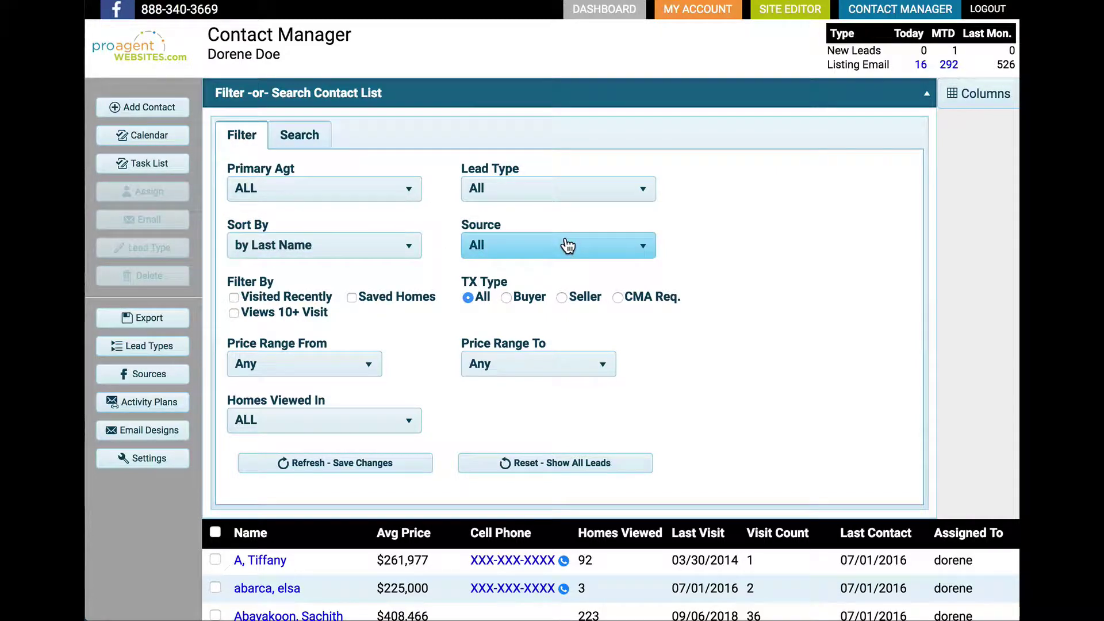
pyautogui.click(630, 251)
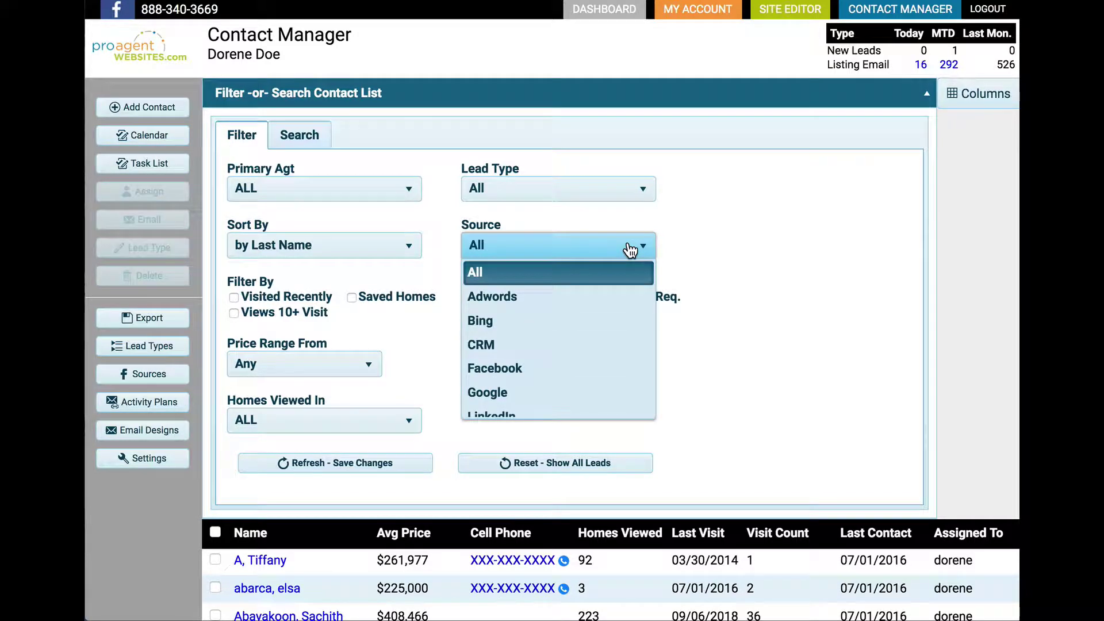
pyautogui.click(716, 240)
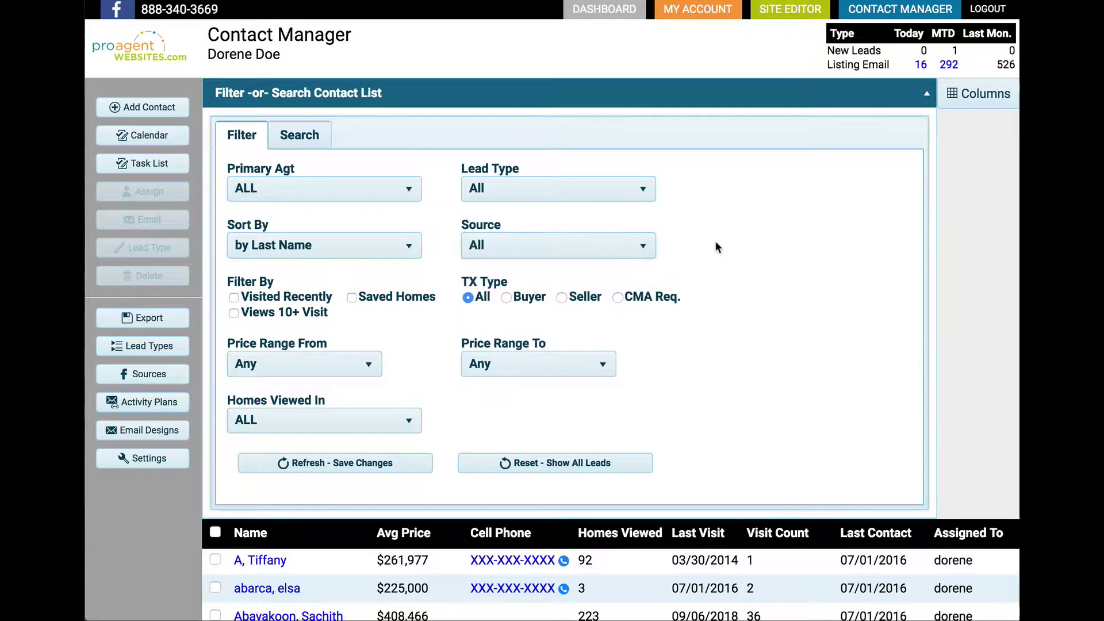
pyautogui.click(276, 299)
pyautogui.click(277, 299)
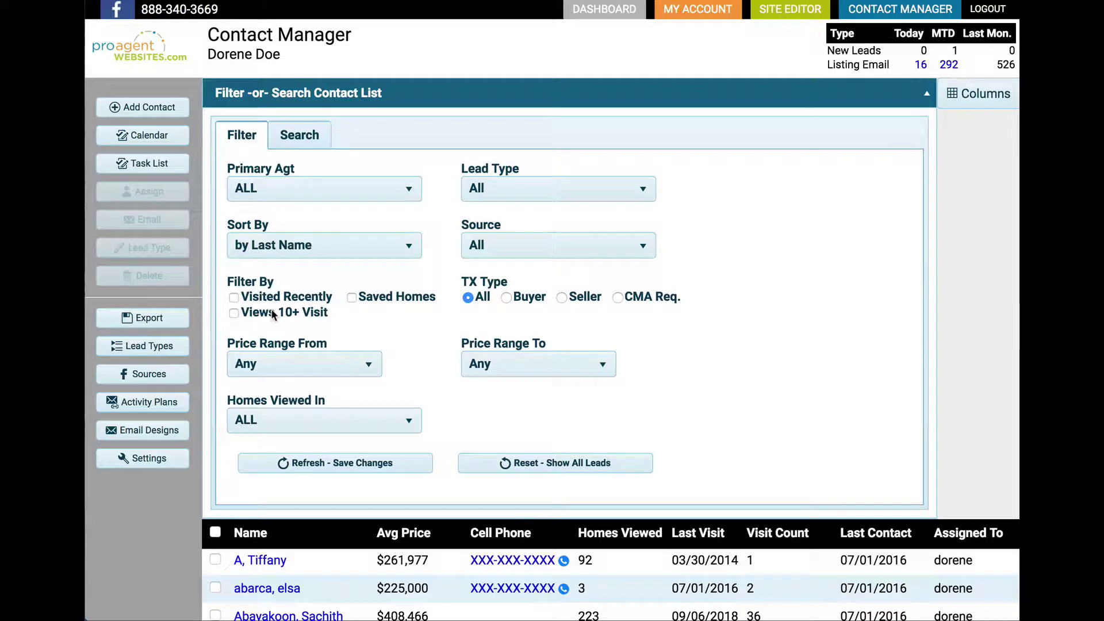
pyautogui.click(273, 313)
pyautogui.click(272, 313)
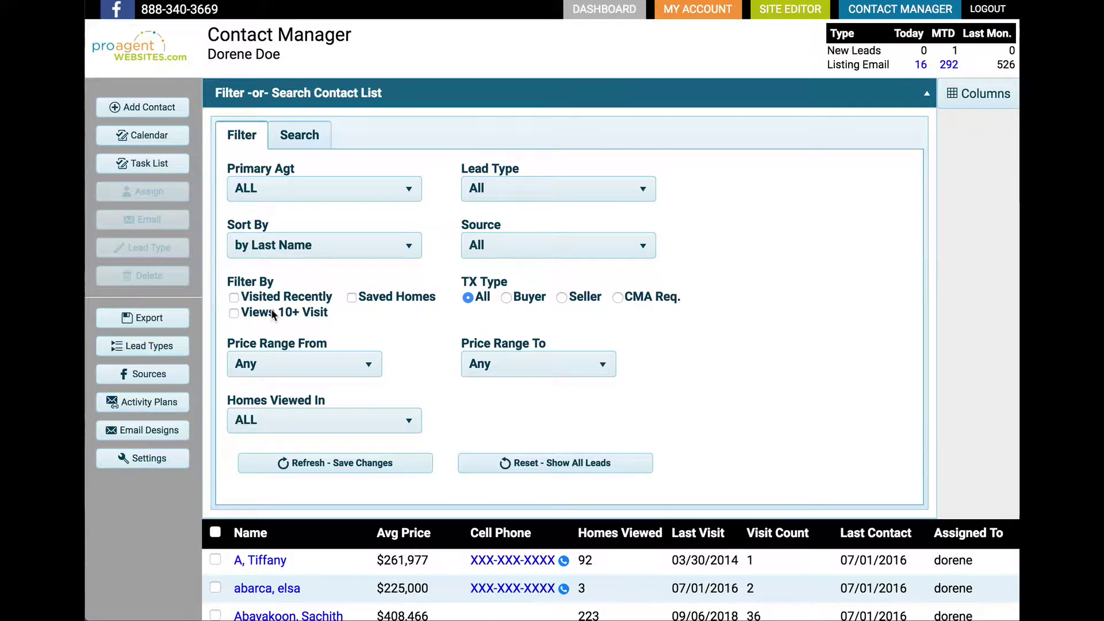
pyautogui.click(371, 303)
pyautogui.click(371, 300)
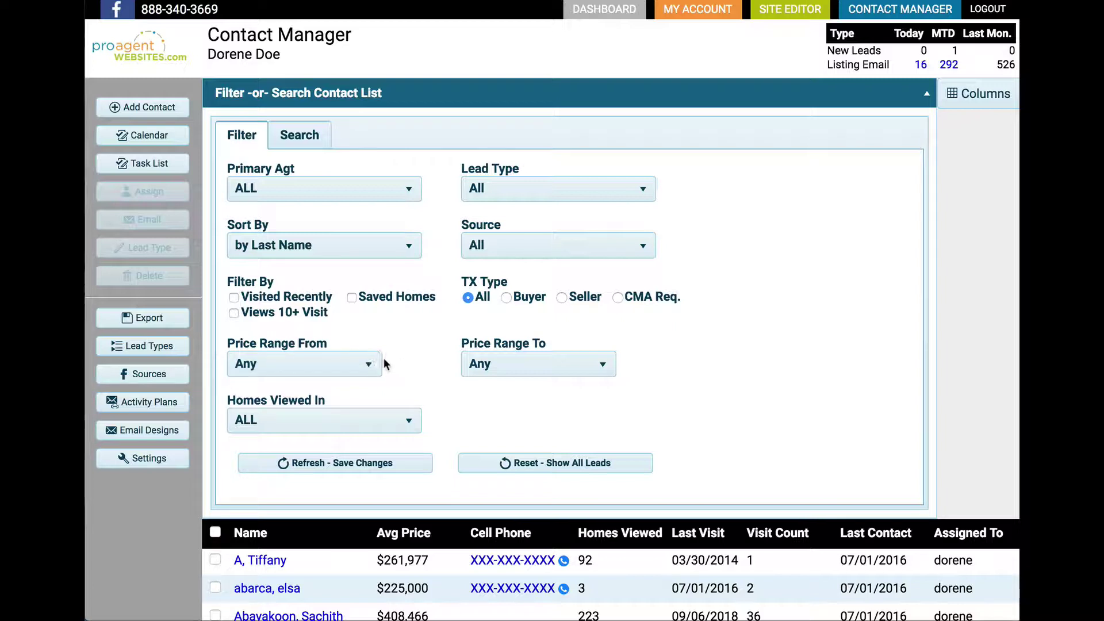
pyautogui.click(368, 367)
pyautogui.click(365, 365)
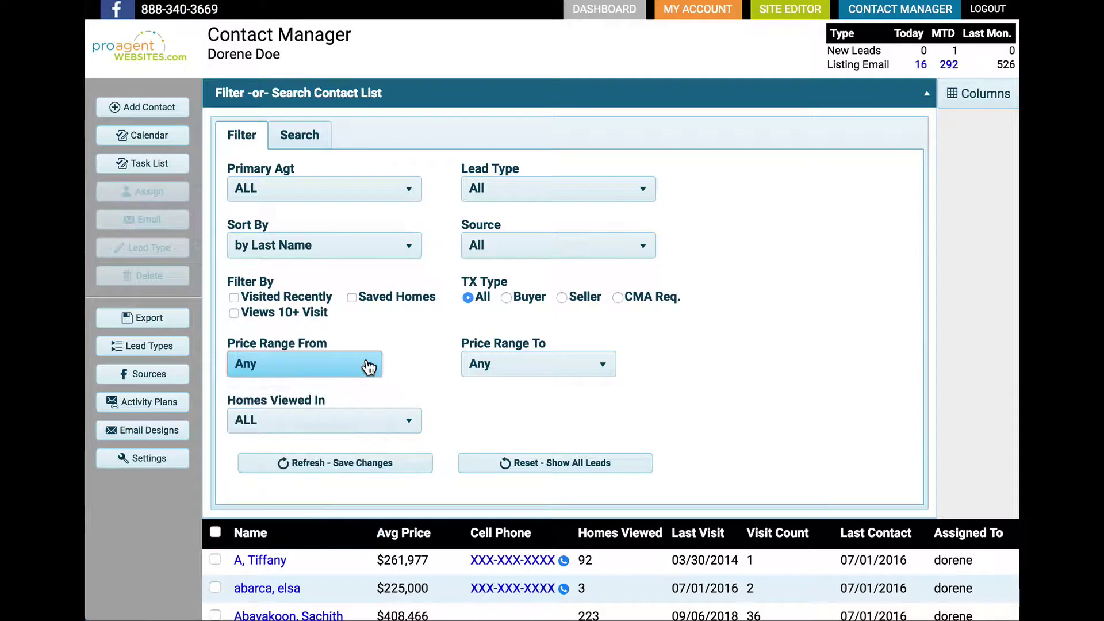
pyautogui.click(507, 366)
pyautogui.click(505, 365)
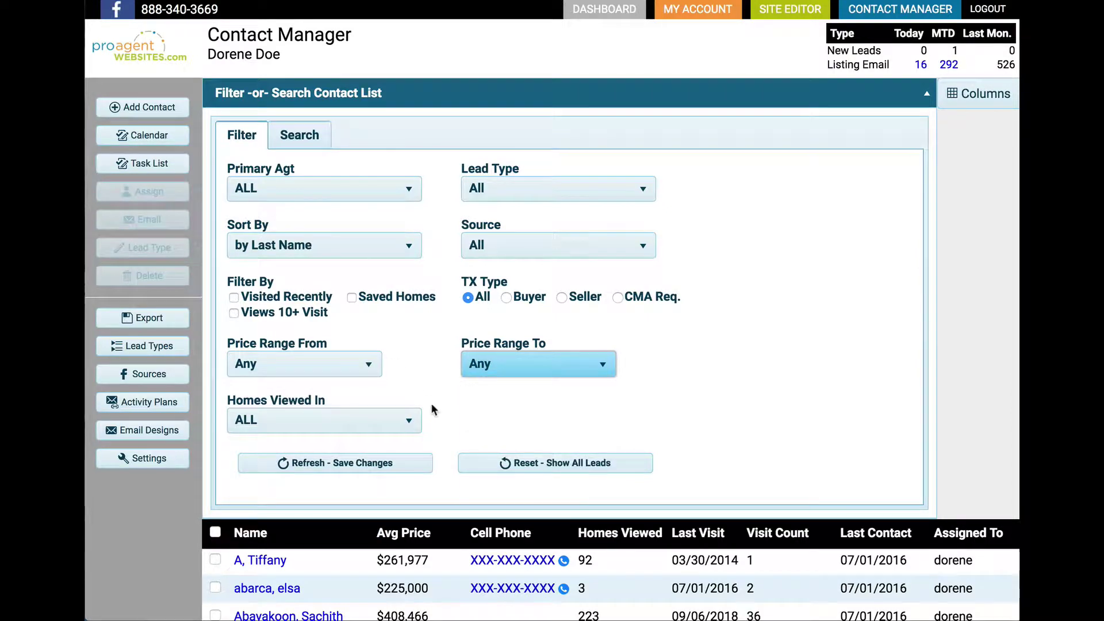
# Filter the contact list by homes viewed in Draper and apply the filter.
pyautogui.click(414, 423)
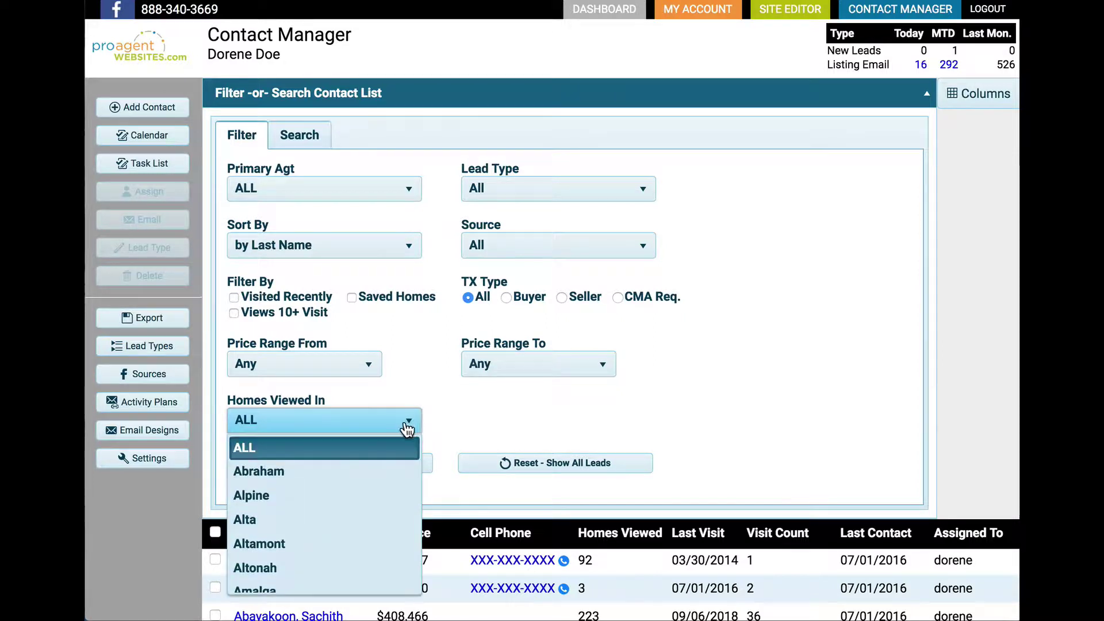
pyautogui.scroll(-5, 378, 467)
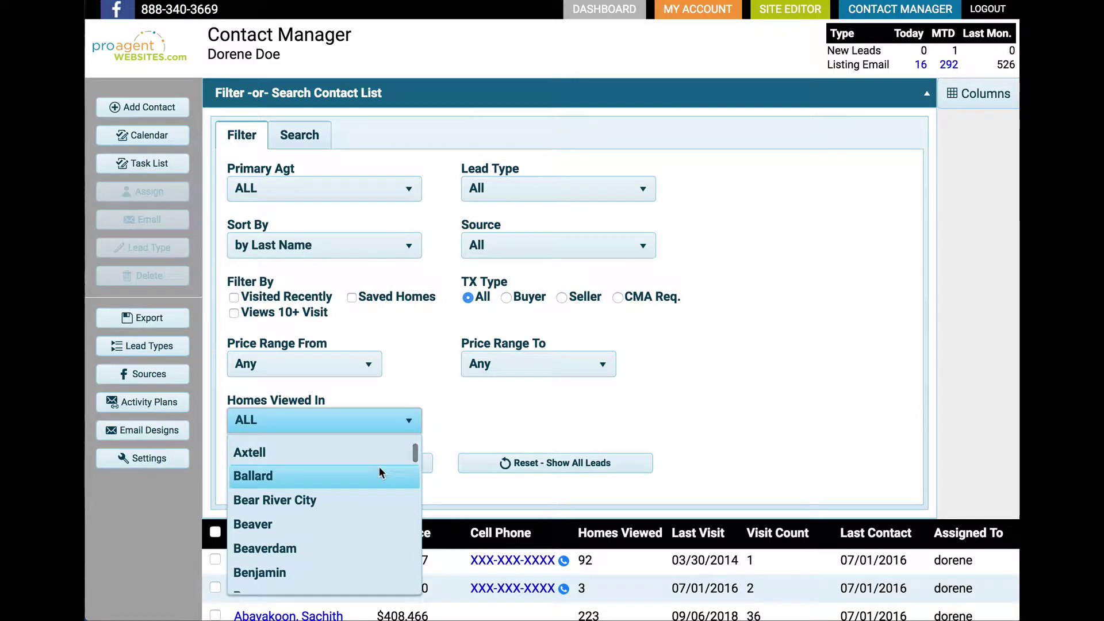
pyautogui.press('d')
pyautogui.scroll(-1, 350, 519)
pyautogui.scroll(-2, 350, 519)
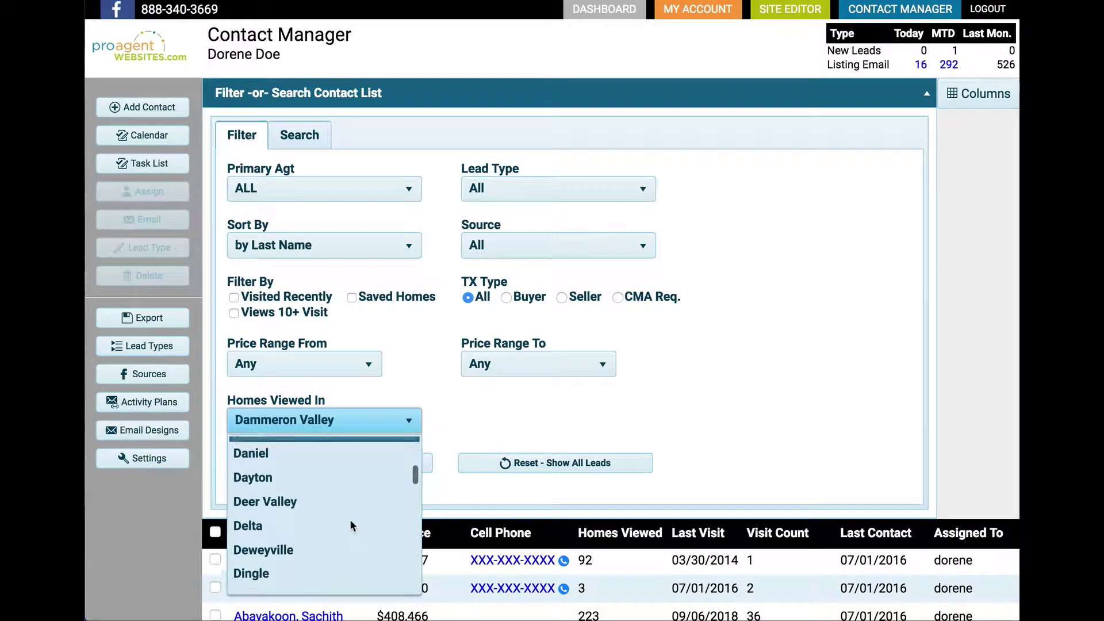
pyautogui.scroll(-3, 299, 518)
pyautogui.scroll(-1, 300, 512)
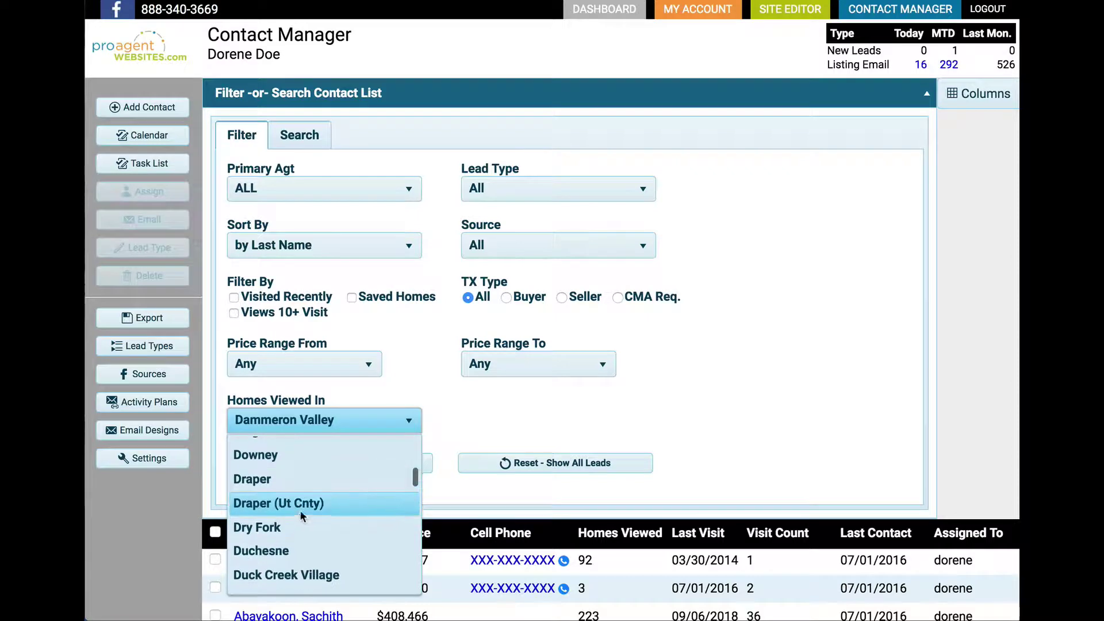
pyautogui.click(288, 481)
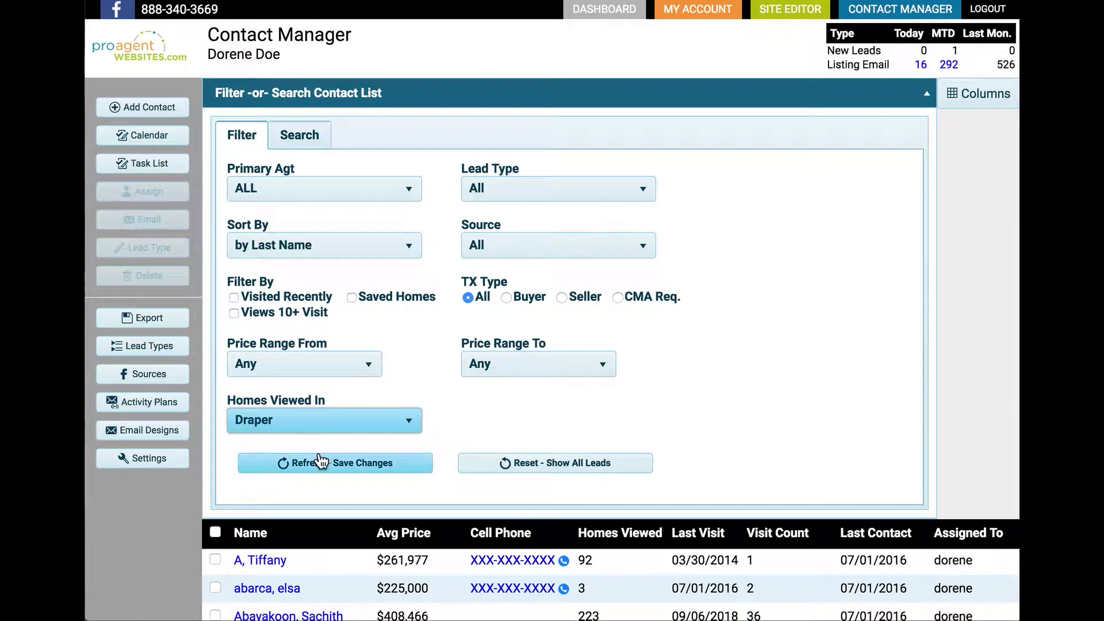
pyautogui.click(340, 465)
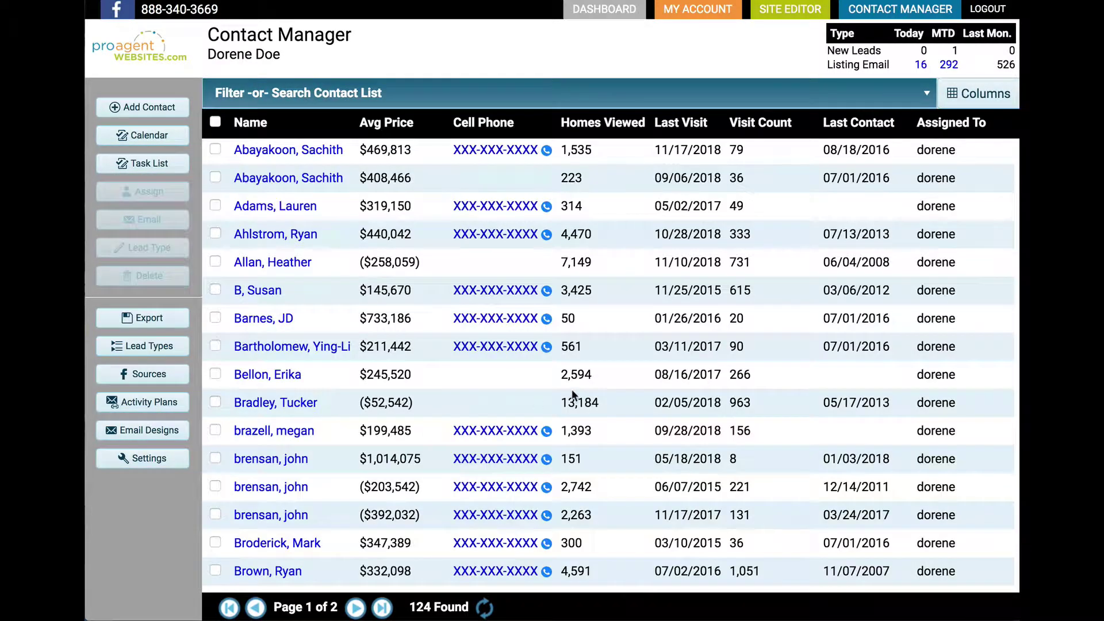
# Reset the filter to show all leads and search the contact list for last names starting with "Gre".
pyautogui.click(366, 99)
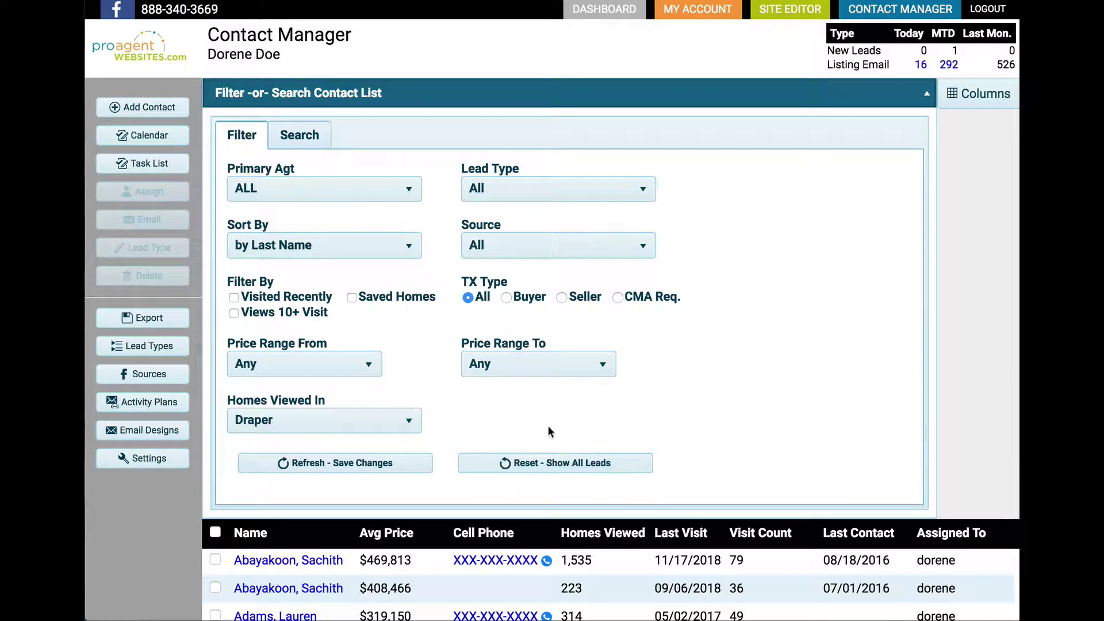
pyautogui.click(548, 465)
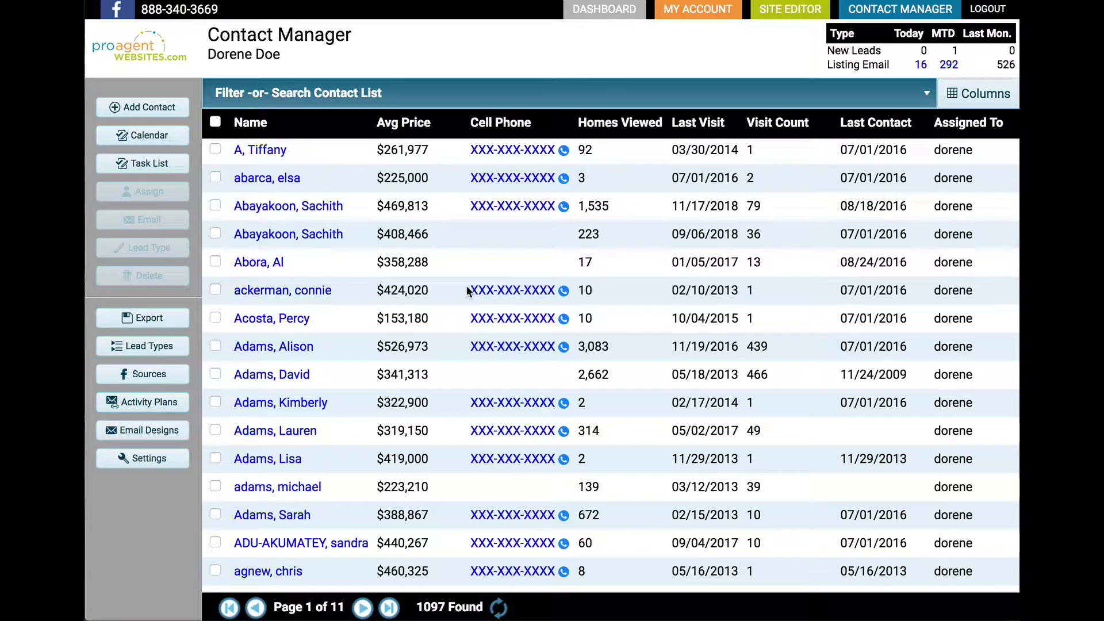
pyautogui.click(459, 98)
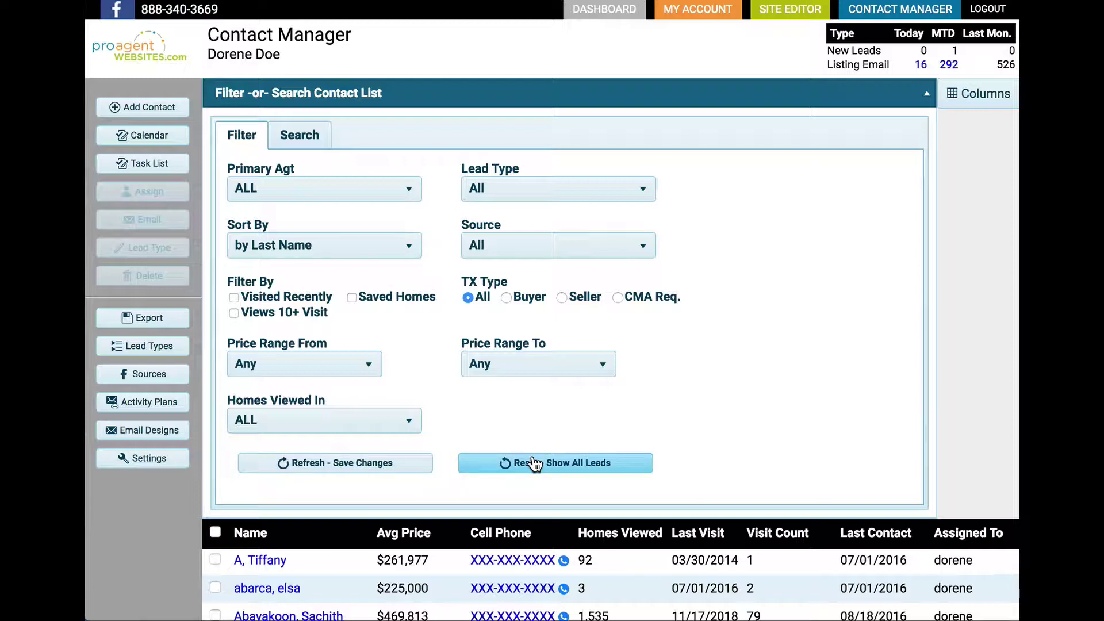
pyautogui.click(303, 140)
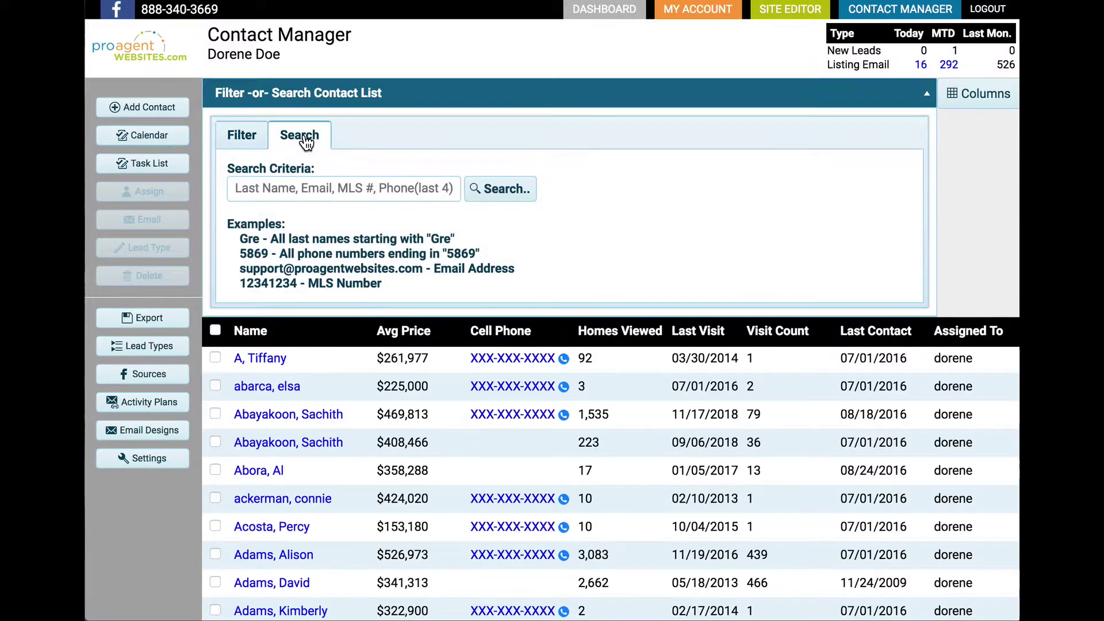
pyautogui.click(245, 188)
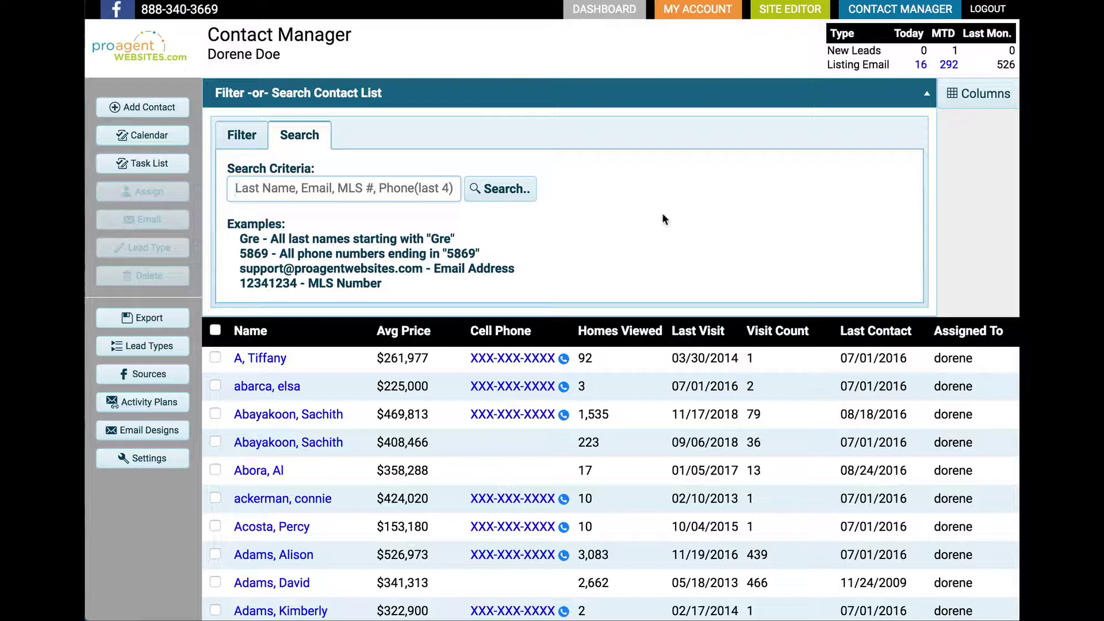
pyautogui.write('Gre')
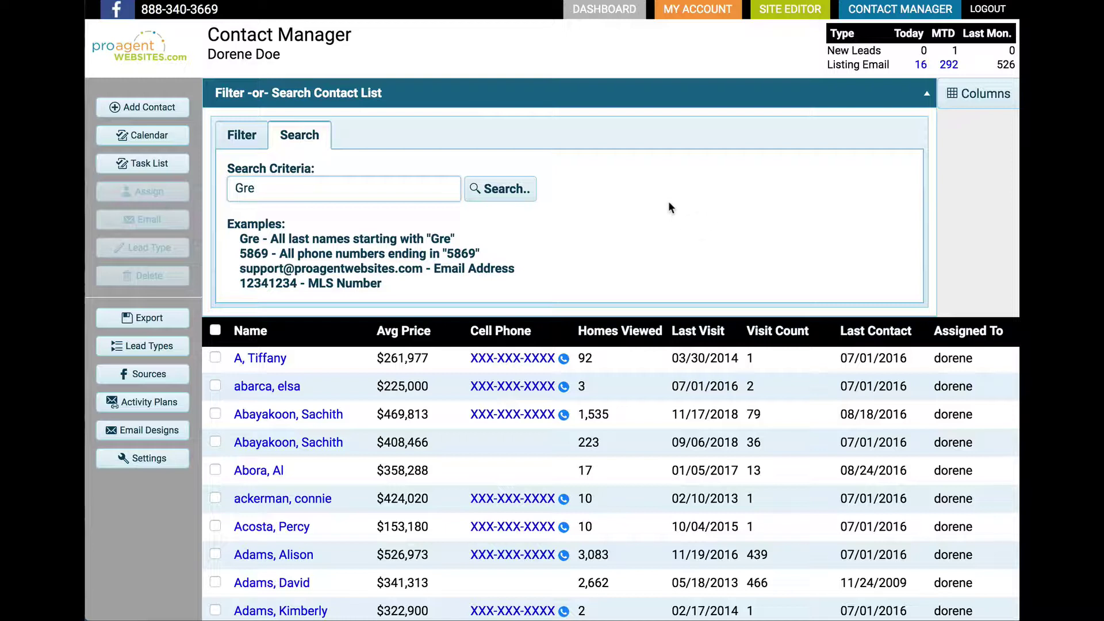
pyautogui.click(493, 188)
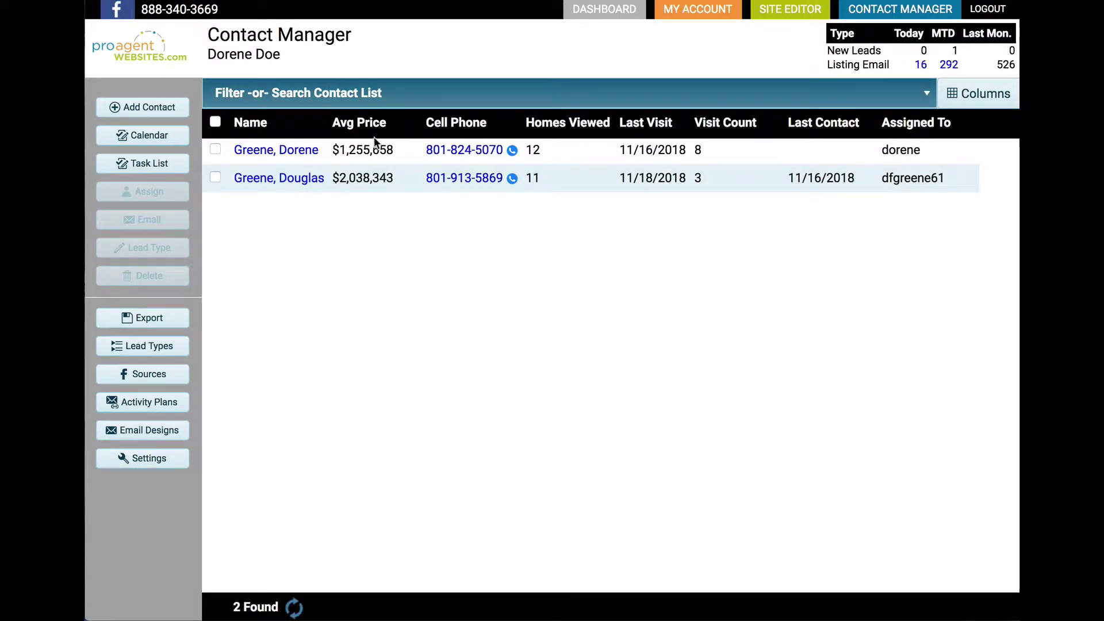
# Clear the last-name search by resetting the contact list to show all leads.
pyautogui.click(394, 93)
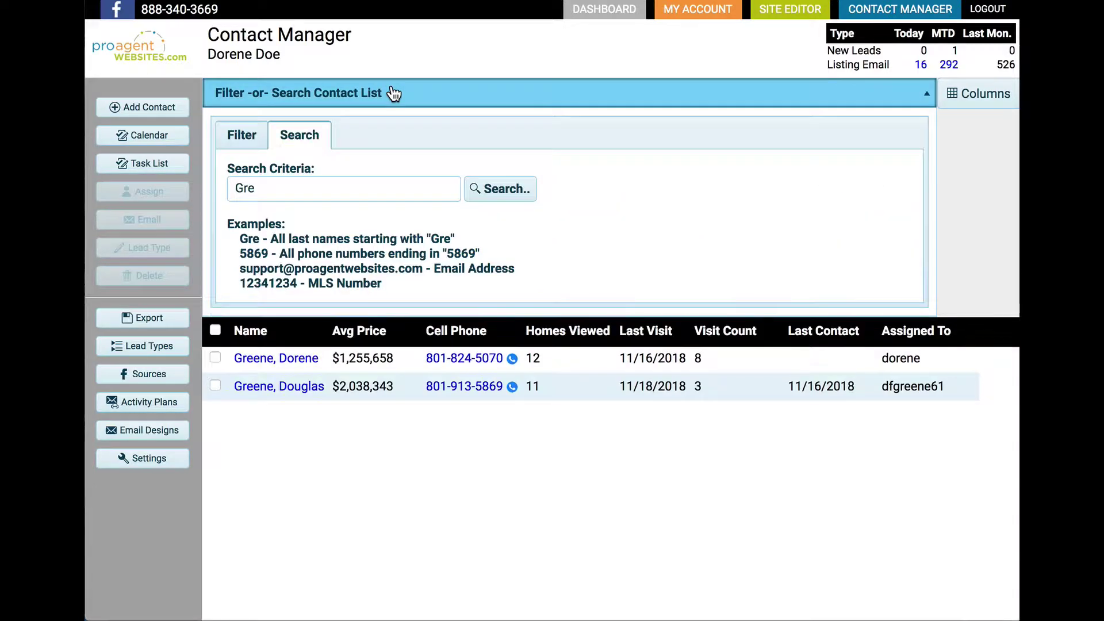
pyautogui.click(254, 142)
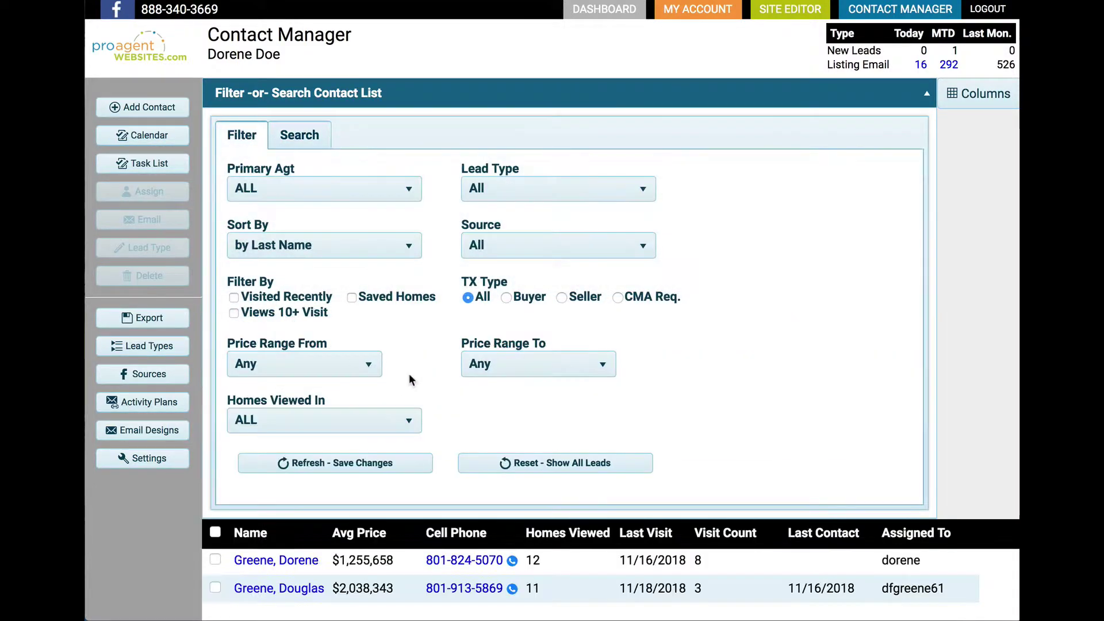
pyautogui.click(506, 462)
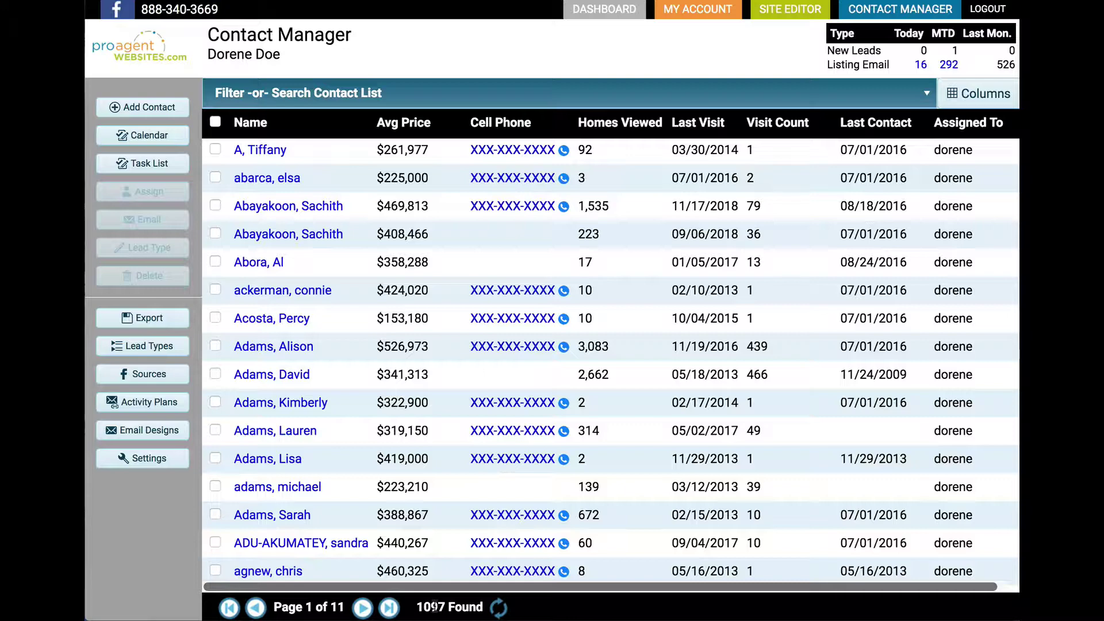
# Browse the contact list's next, previous, last and first pages, and refresh the list.
pyautogui.click(362, 608)
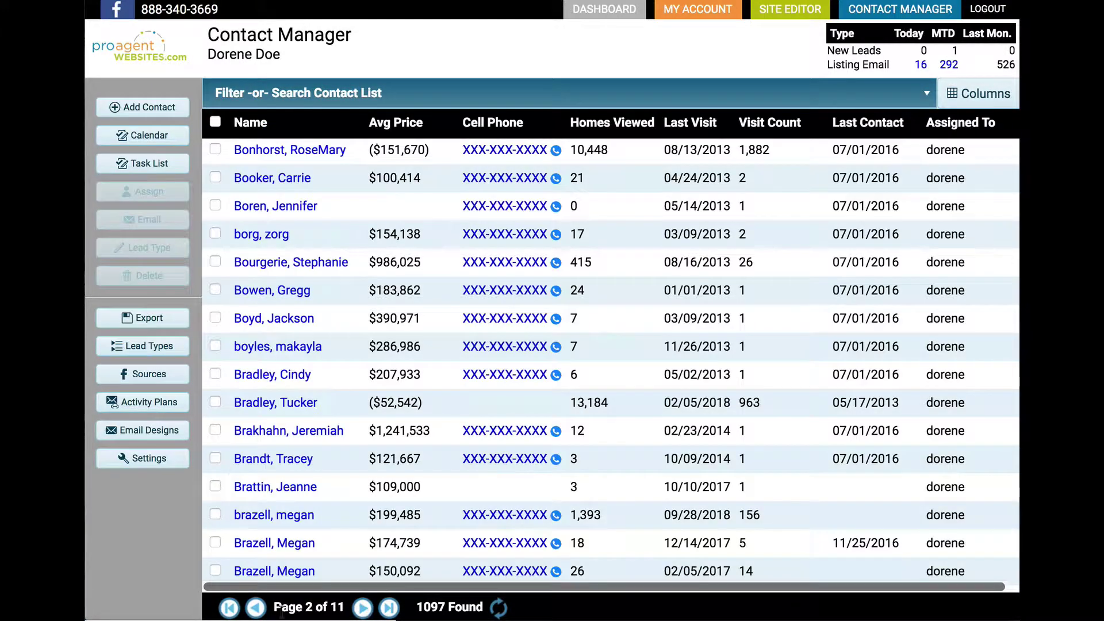
pyautogui.click(256, 607)
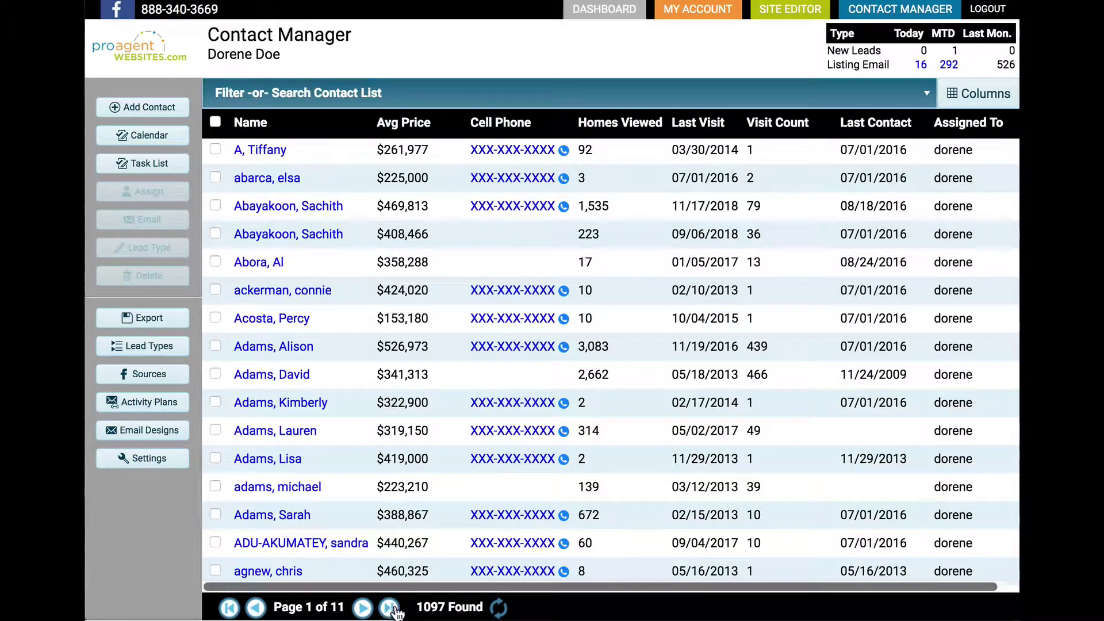
pyautogui.click(391, 608)
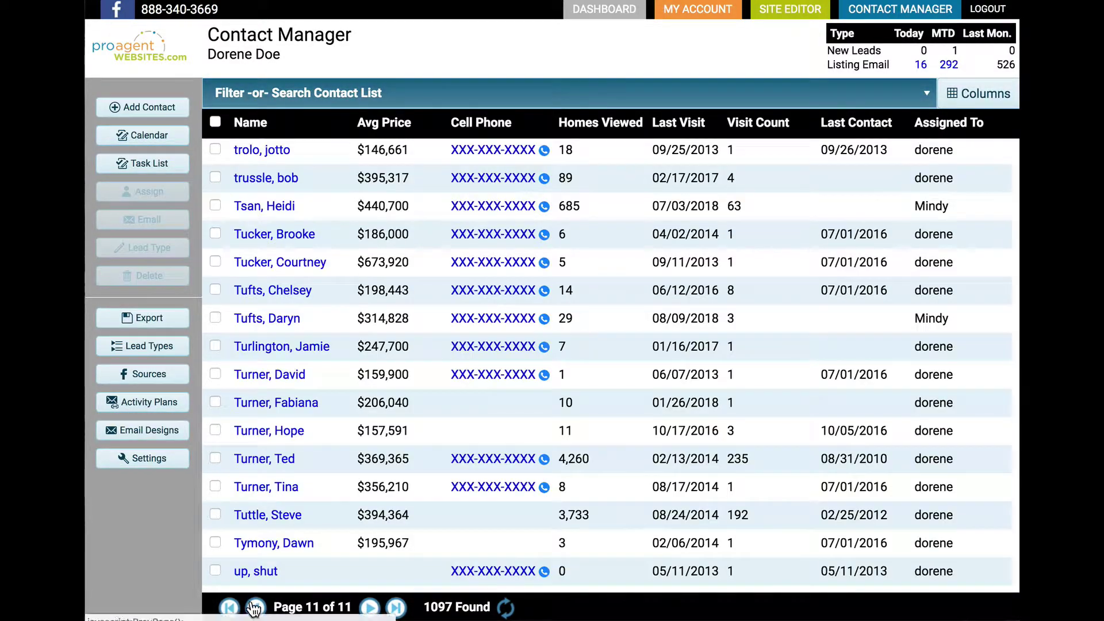
pyautogui.click(230, 607)
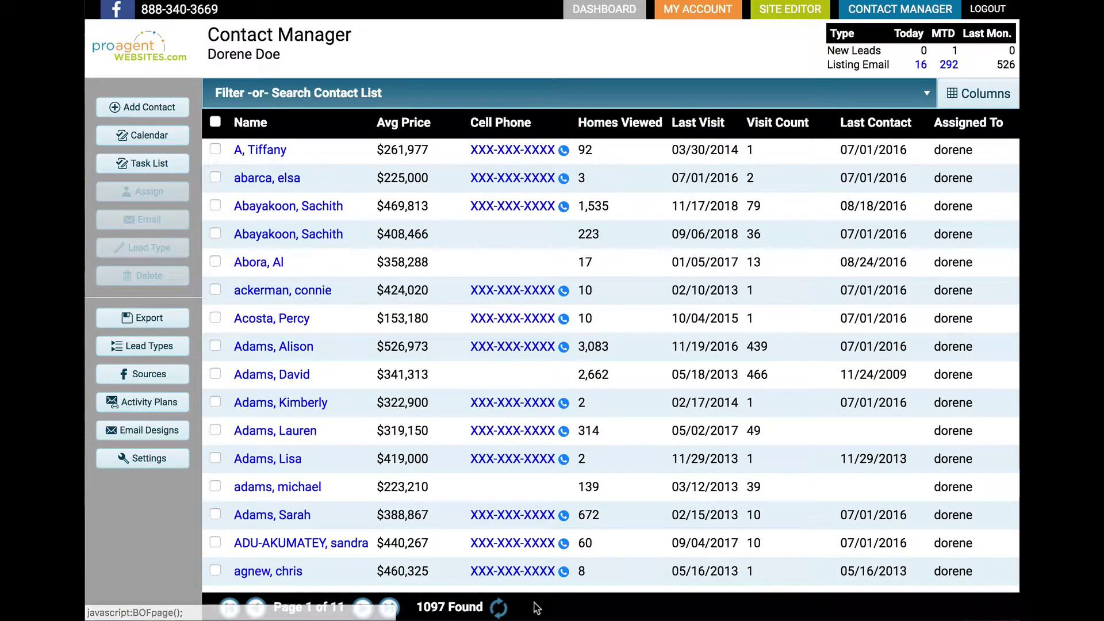
pyautogui.click(499, 608)
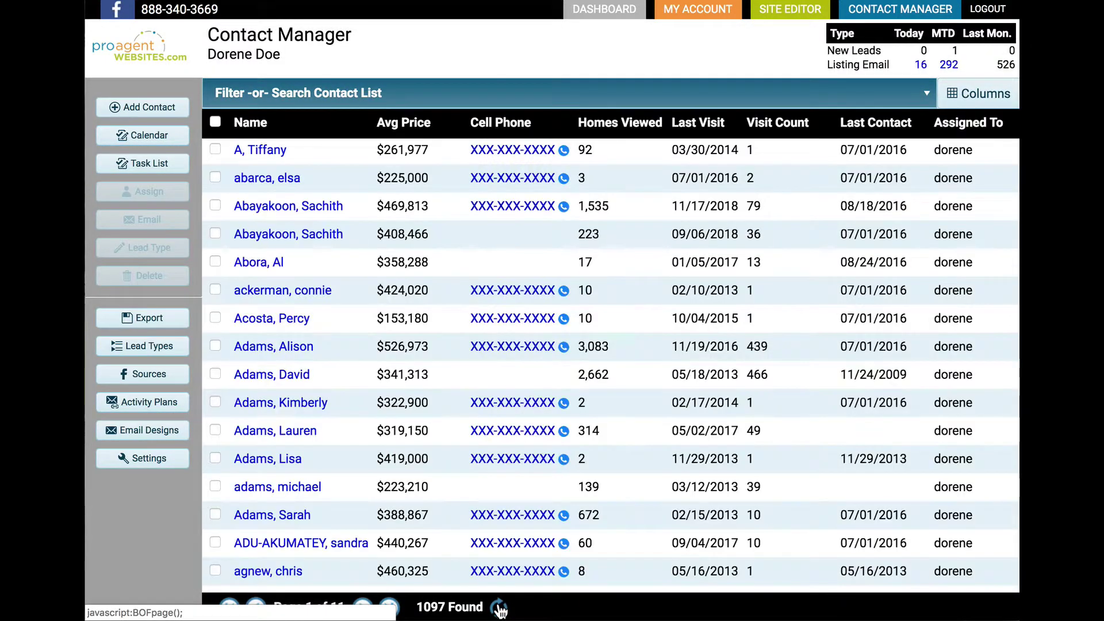
pyautogui.click(499, 608)
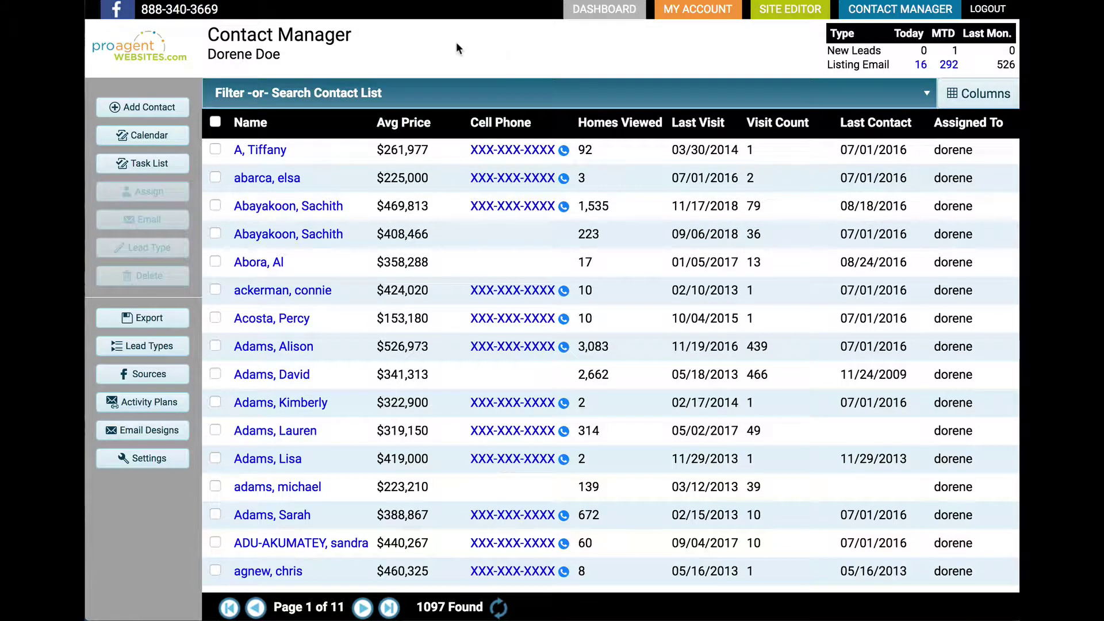
# Filter the contact list by the New Leads lead type and apply the filter.
pyautogui.click(407, 94)
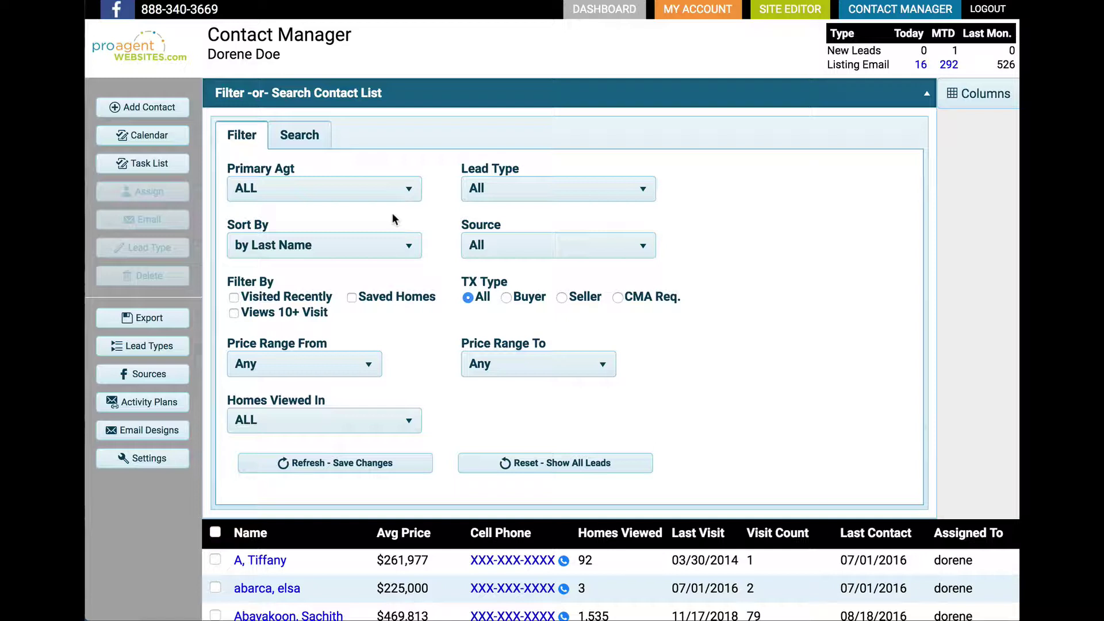
pyautogui.click(510, 190)
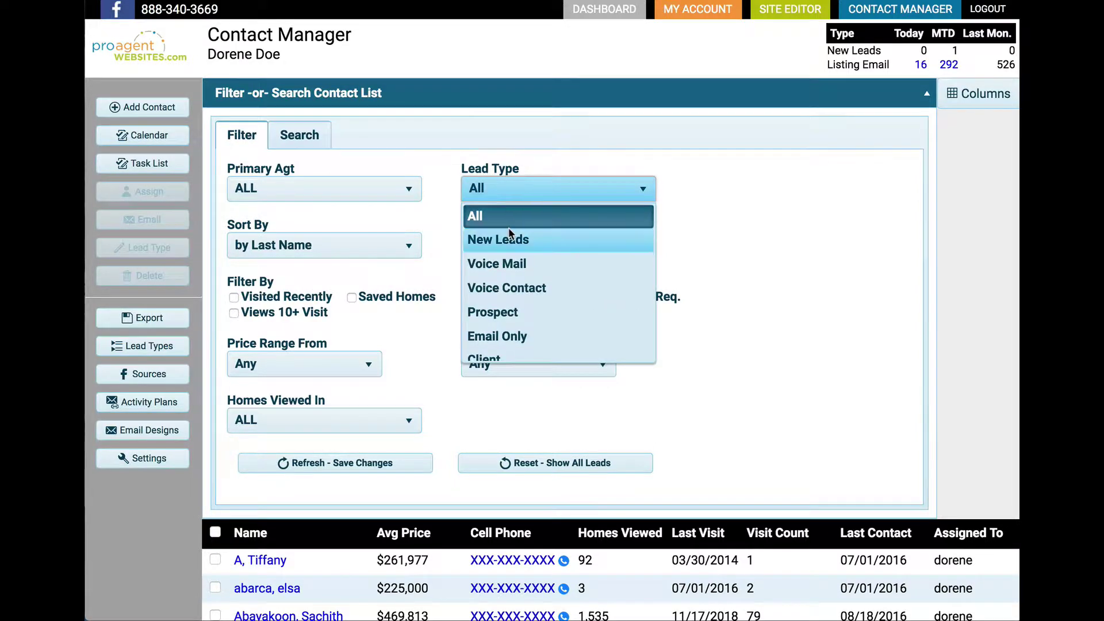
pyautogui.click(536, 239)
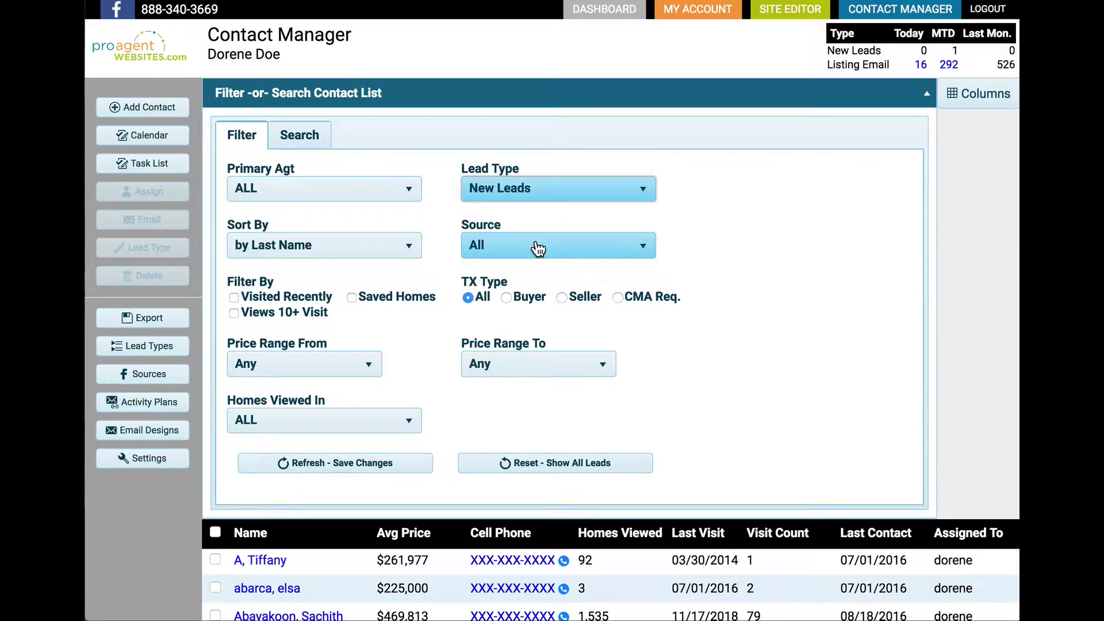
pyautogui.click(319, 463)
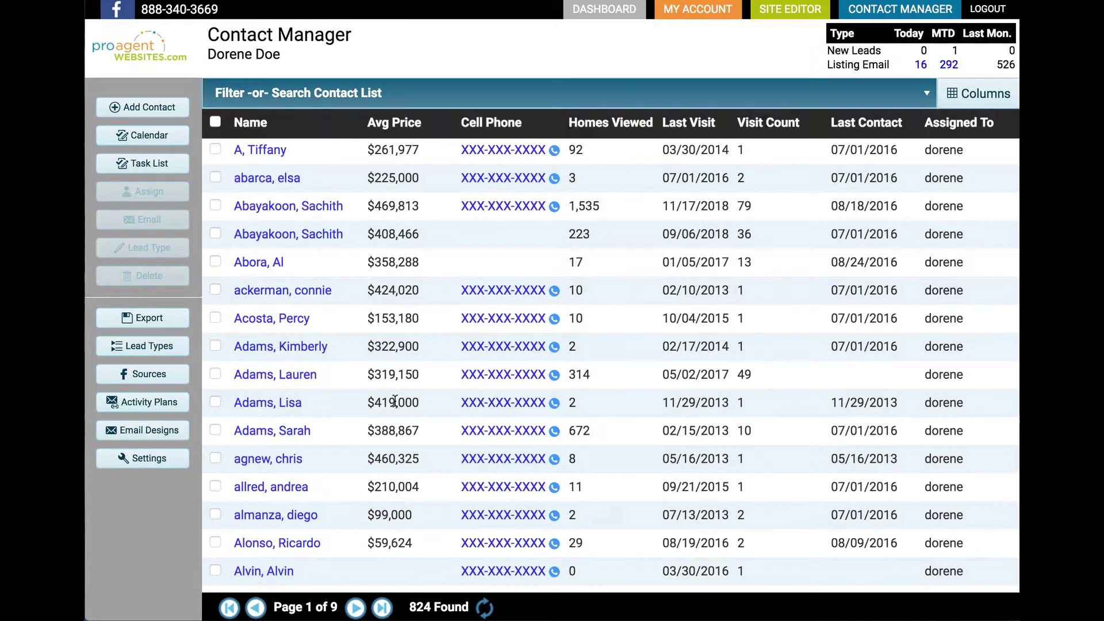
# Sort the New Leads contact list by Most Recent and save the filter changes.
pyautogui.click(495, 101)
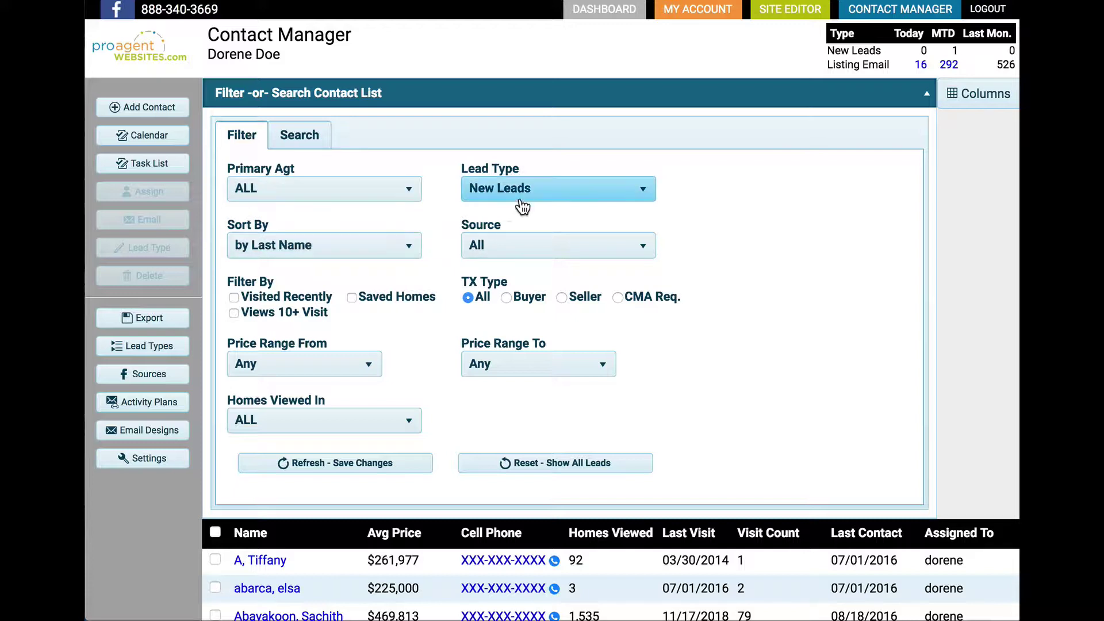
pyautogui.click(394, 251)
pyautogui.click(368, 272)
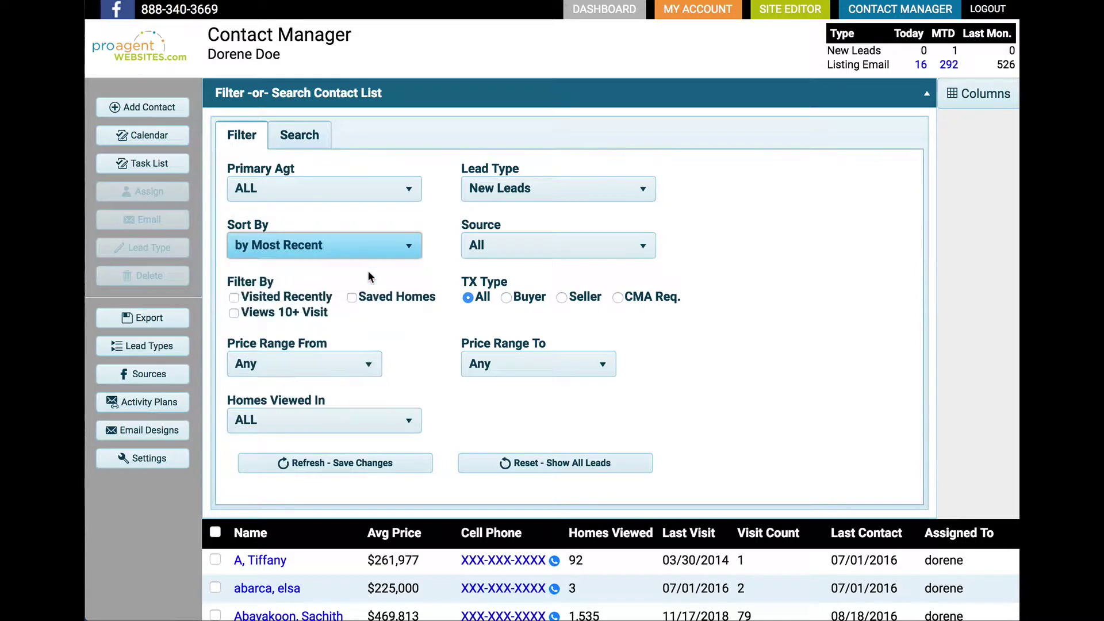
pyautogui.click(378, 463)
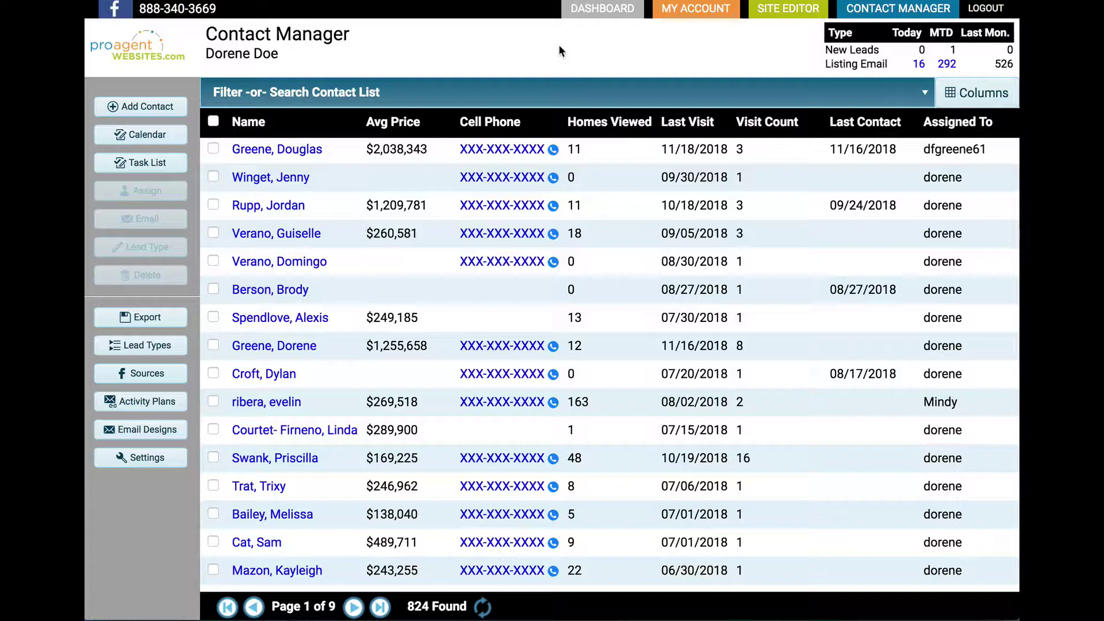
# Add the Home Phone column to the displayed columns directly after Cell Phone and save the change.
pyautogui.click(982, 95)
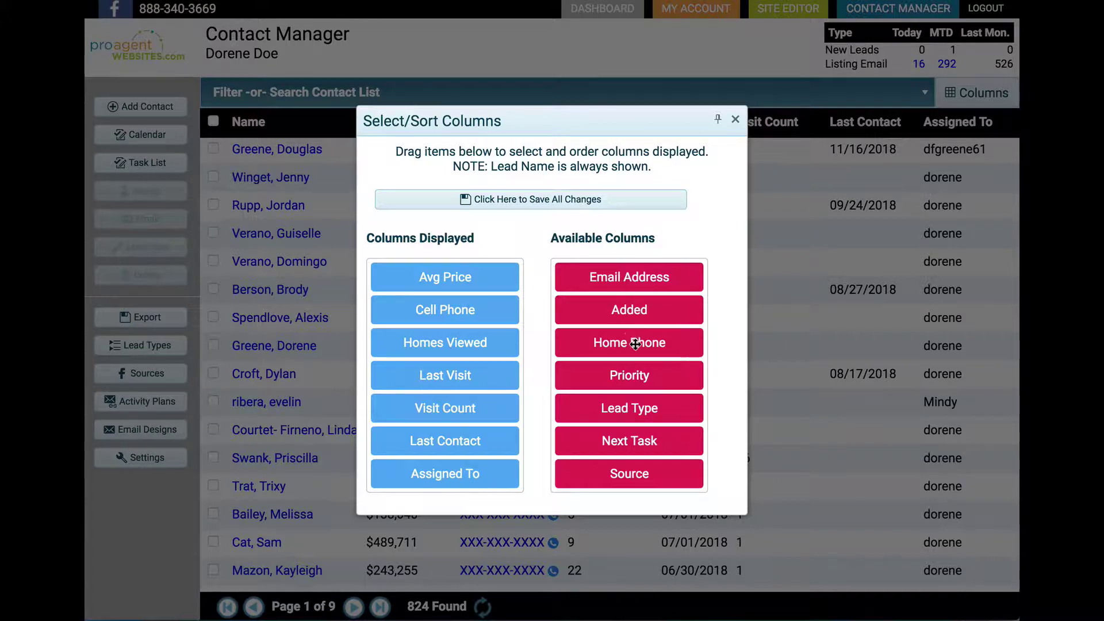
pyautogui.moveTo(635, 344); pyautogui.dragTo(463, 347)
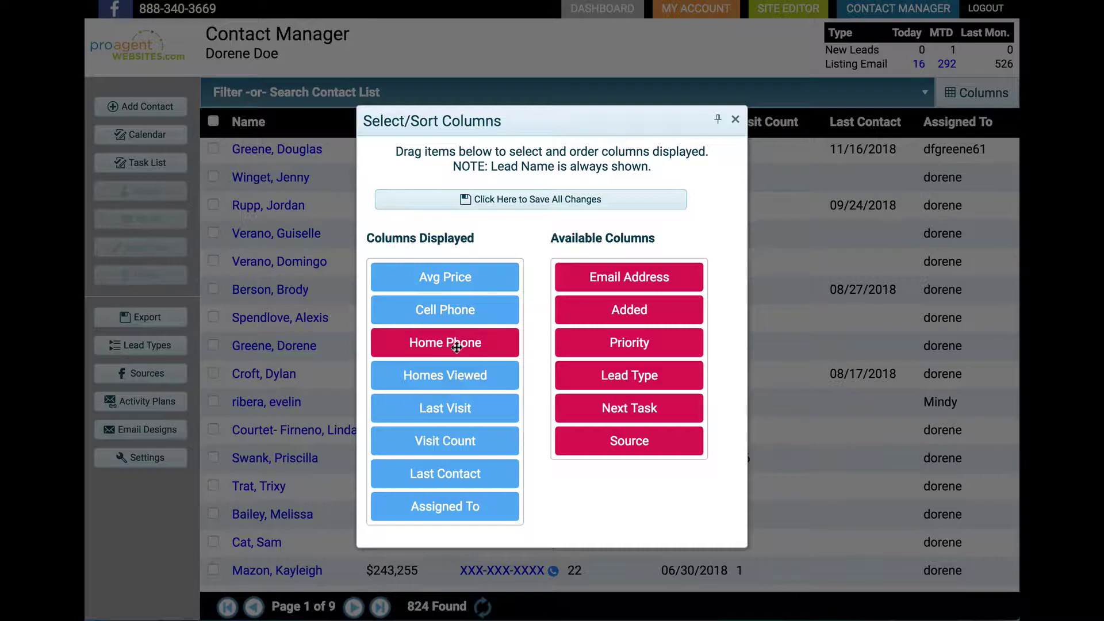
pyautogui.click(539, 202)
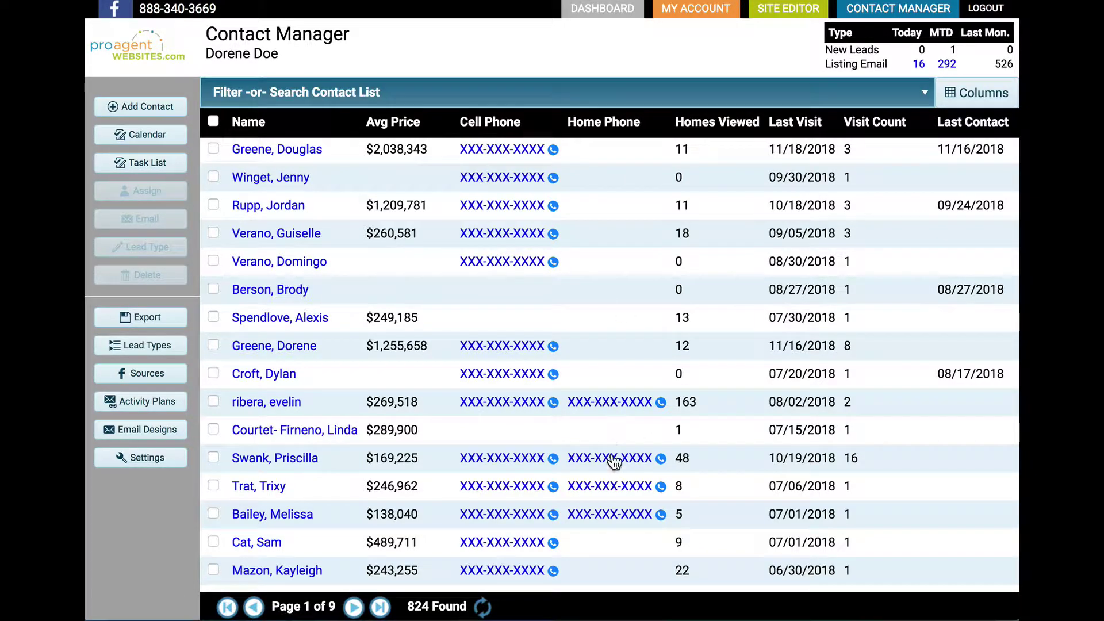
# Reorder the displayed columns so Home Phone comes before Cell Phone, and save the change.
pyautogui.click(976, 92)
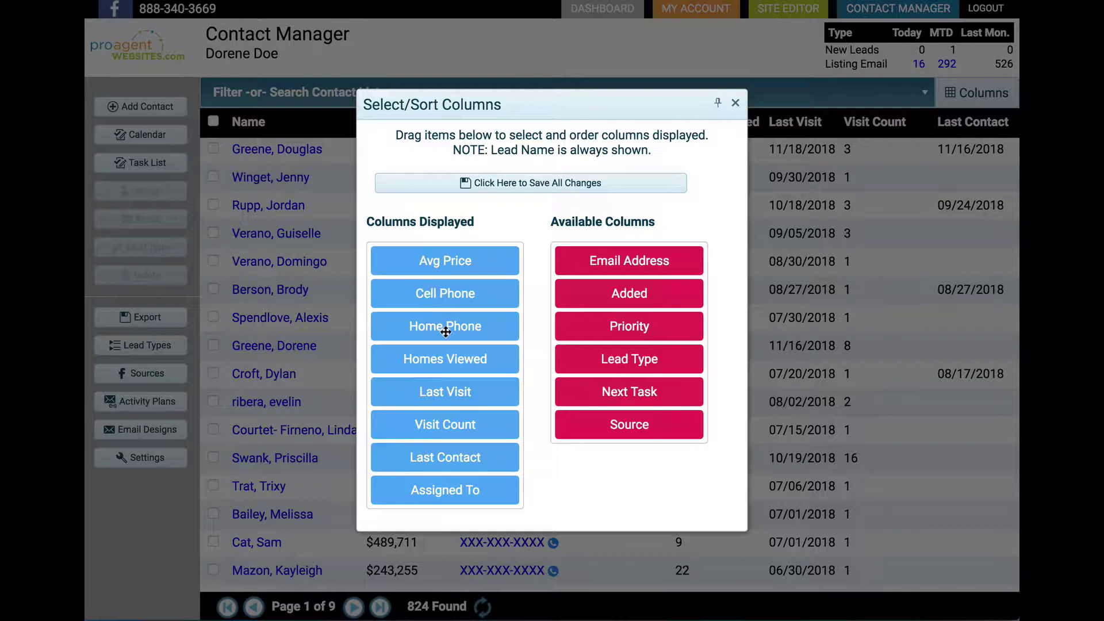
pyautogui.moveTo(445, 332); pyautogui.dragTo(445, 288)
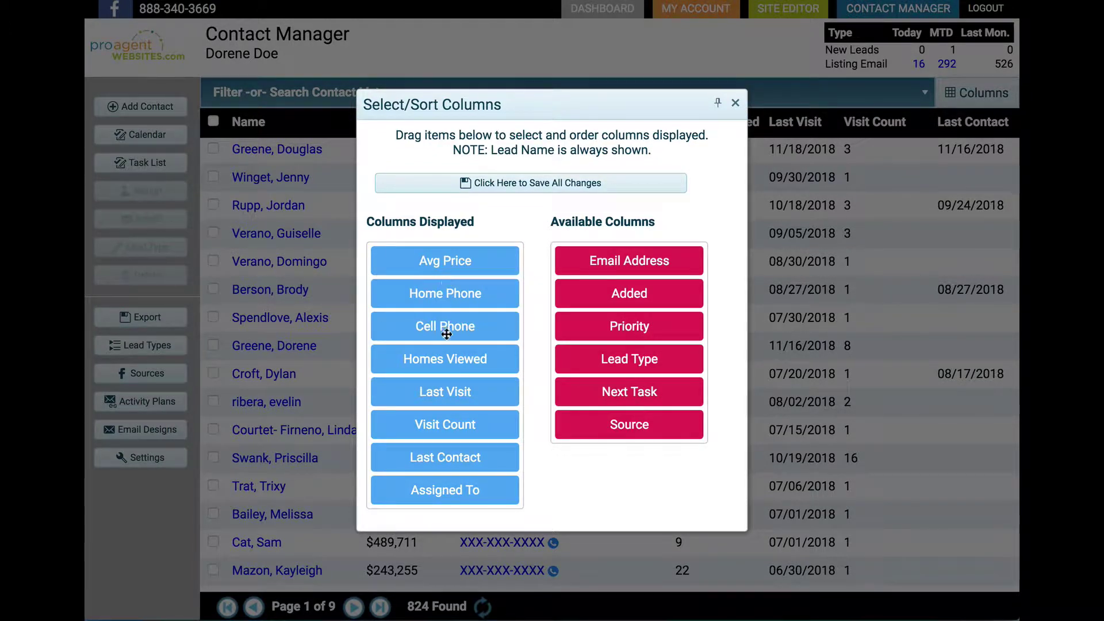
pyautogui.click(553, 184)
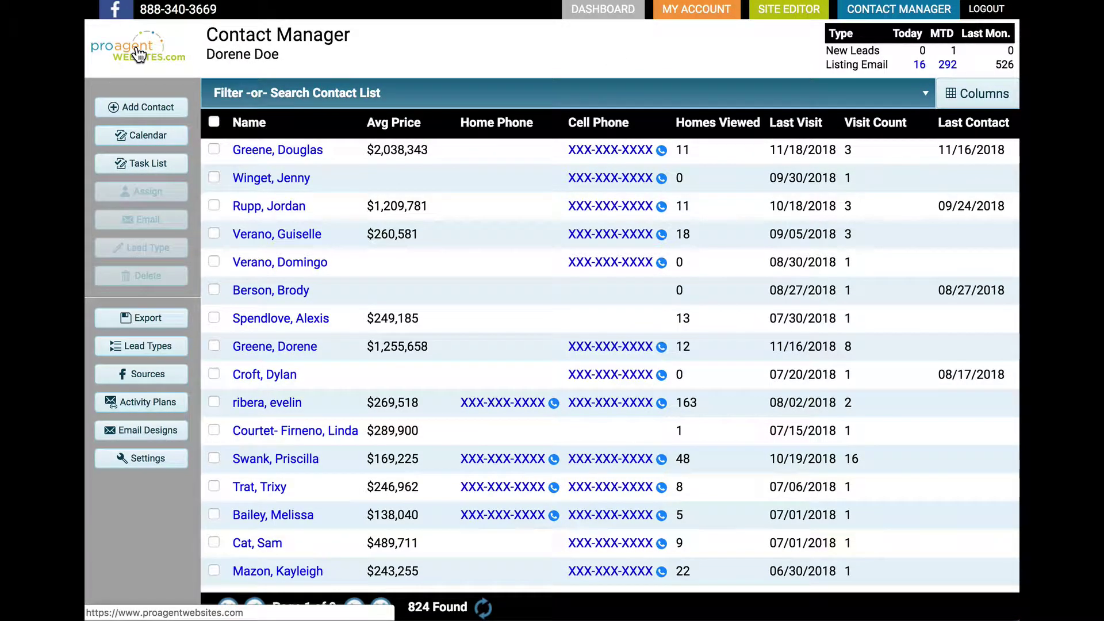
# Select the first and third contacts, review the group email form without sending, and clear both selections.
pyautogui.click(214, 151)
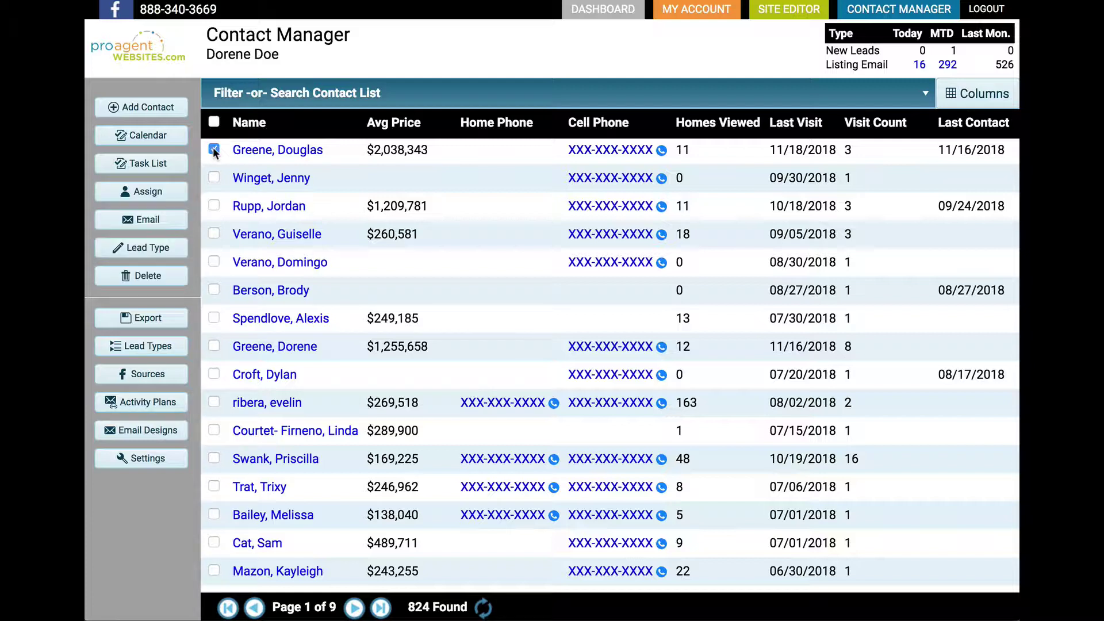
pyautogui.click(214, 206)
pyautogui.click(158, 220)
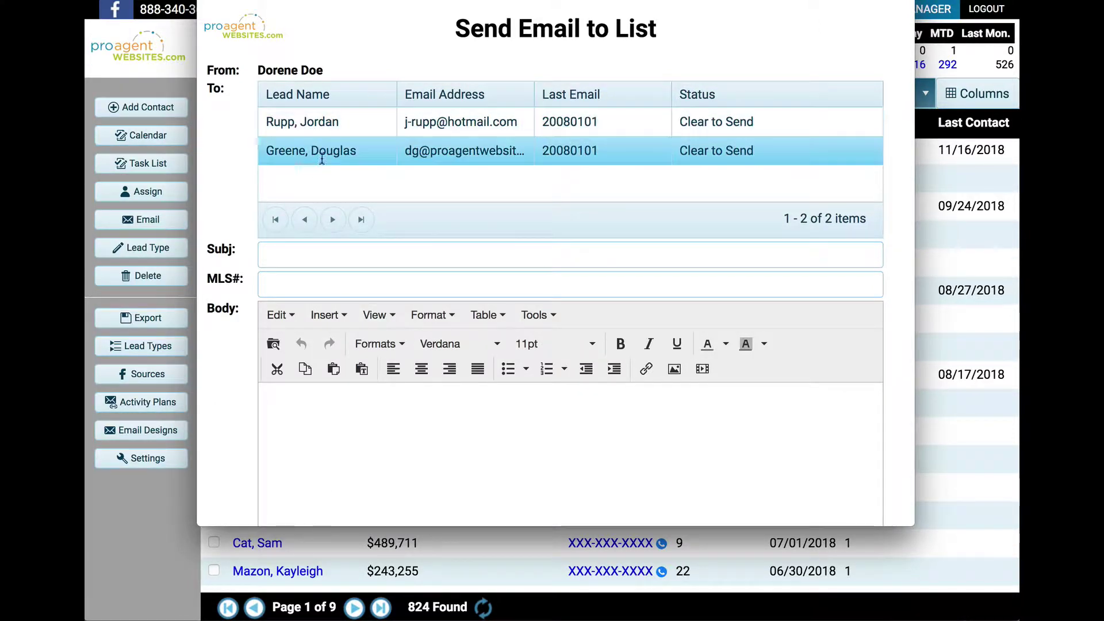
pyautogui.click(335, 144)
pyautogui.scroll(-5, 234, 217)
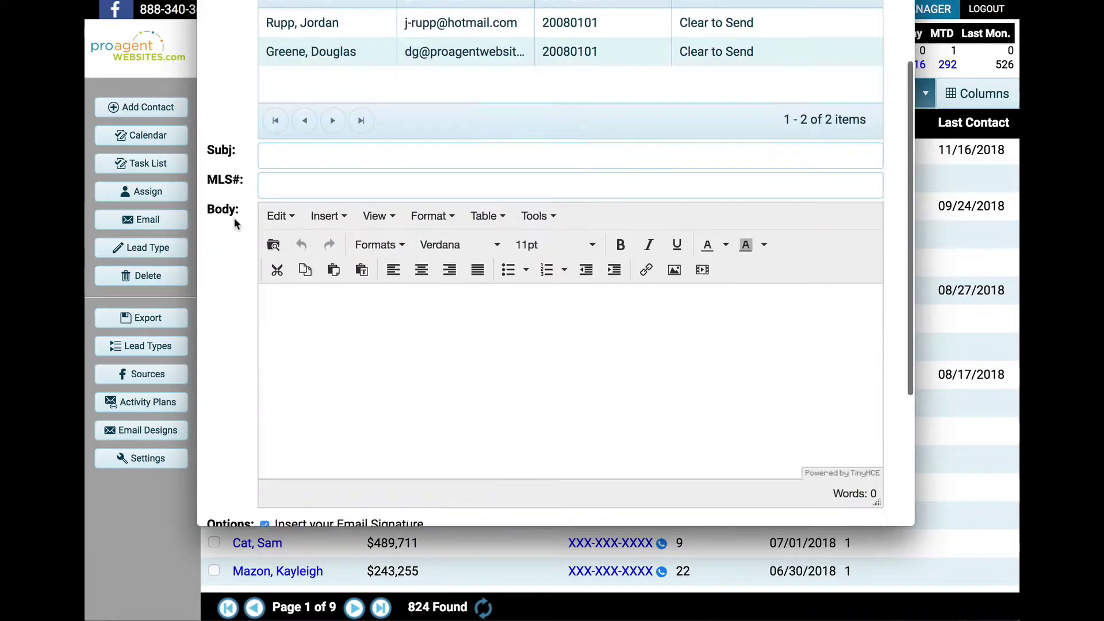
pyautogui.click(651, 352)
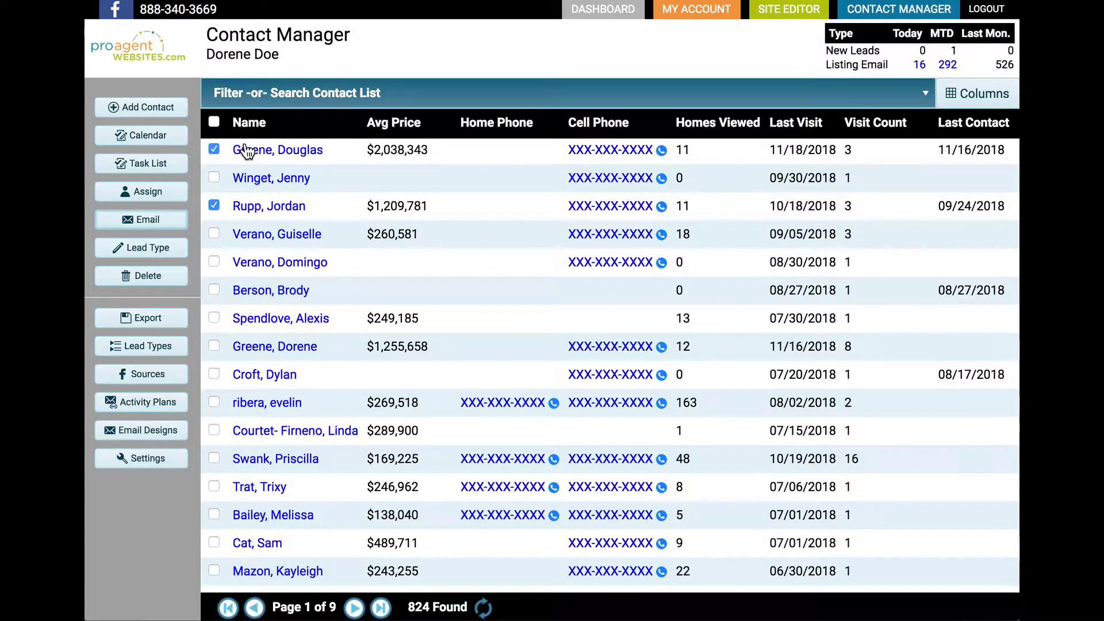
pyautogui.click(214, 149)
pyautogui.click(214, 205)
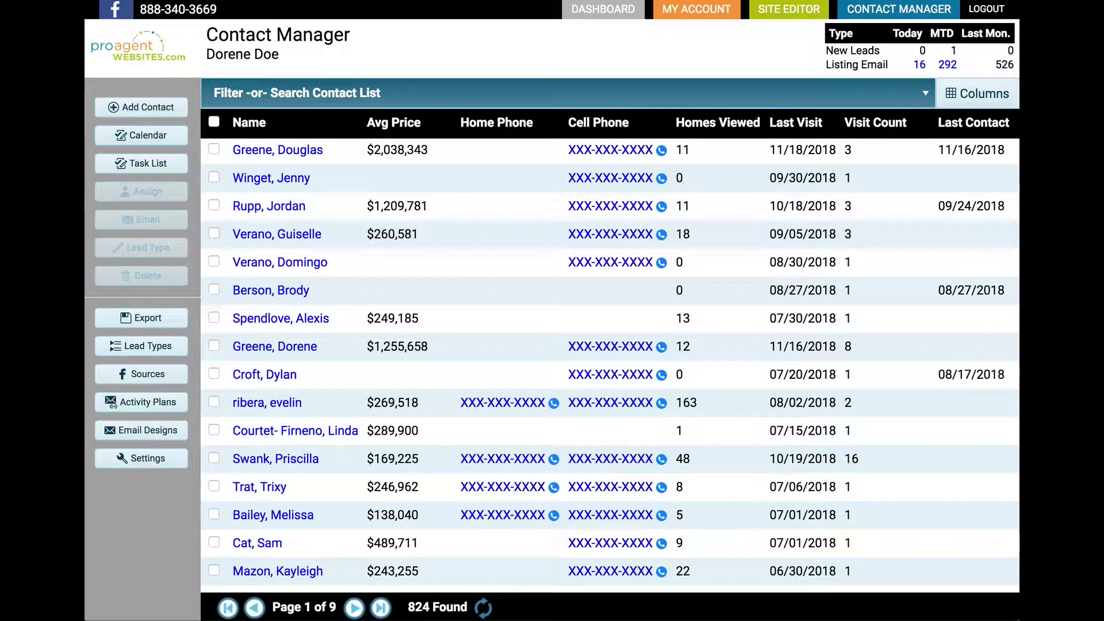
# Select all contacts on the page, review the leads listed for deletion, and cancel without deleting them.
pyautogui.click(214, 121)
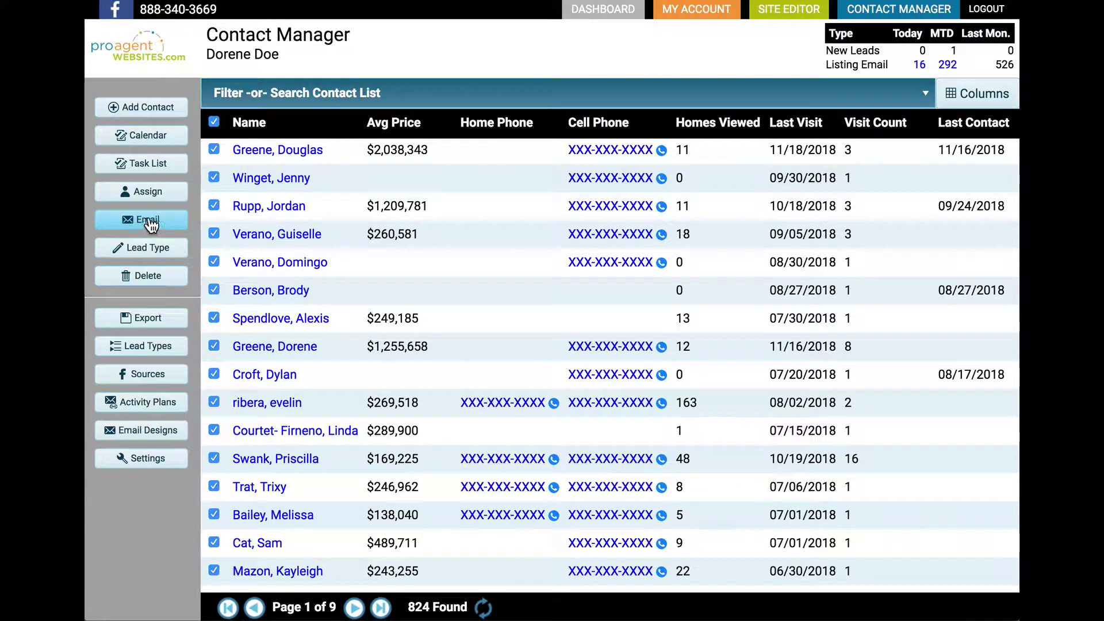
pyautogui.click(155, 277)
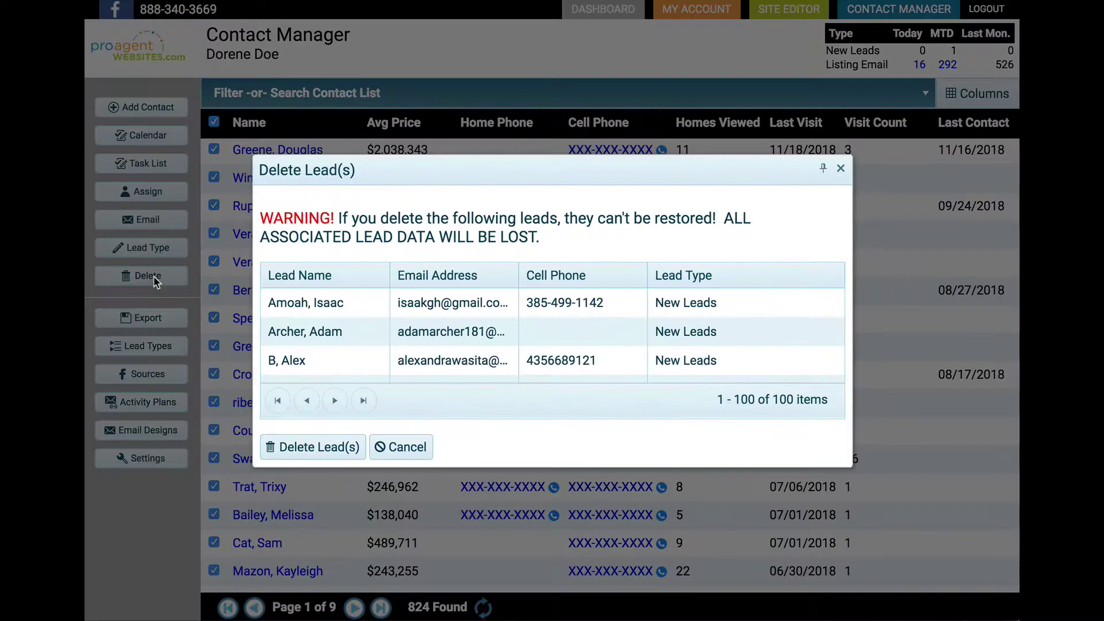
pyautogui.scroll(-10, 598, 290)
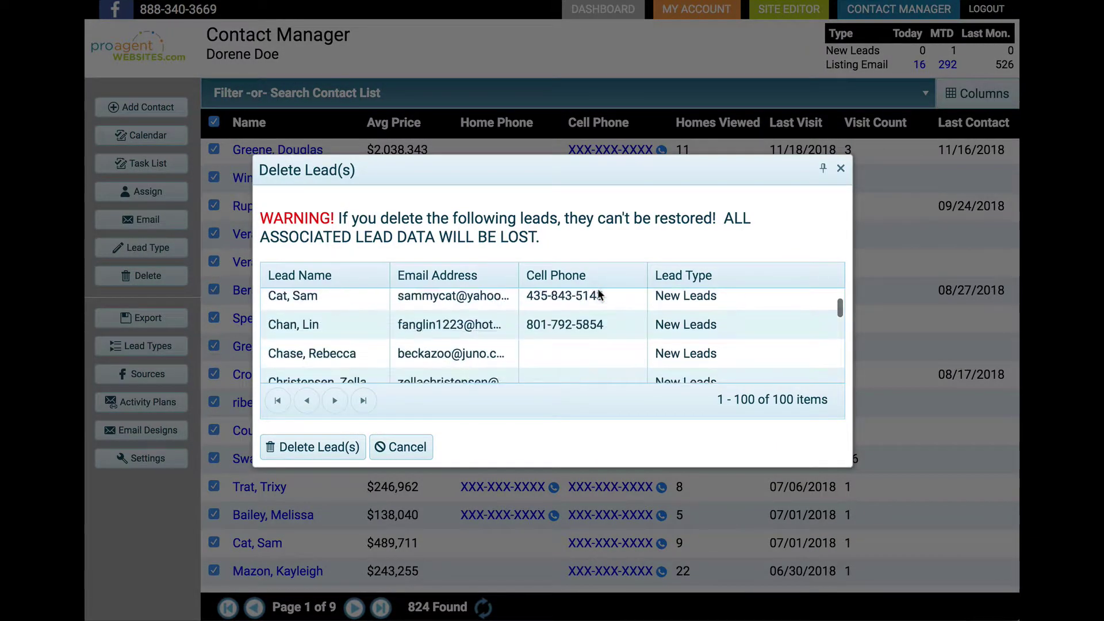
pyautogui.scroll(10, 598, 294)
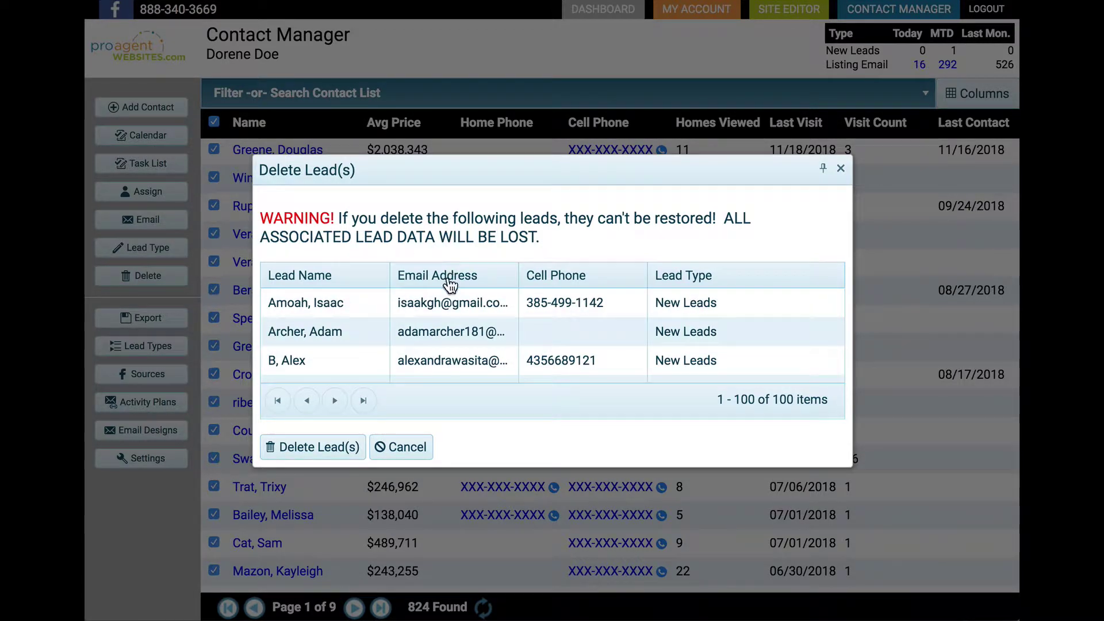
pyautogui.click(415, 448)
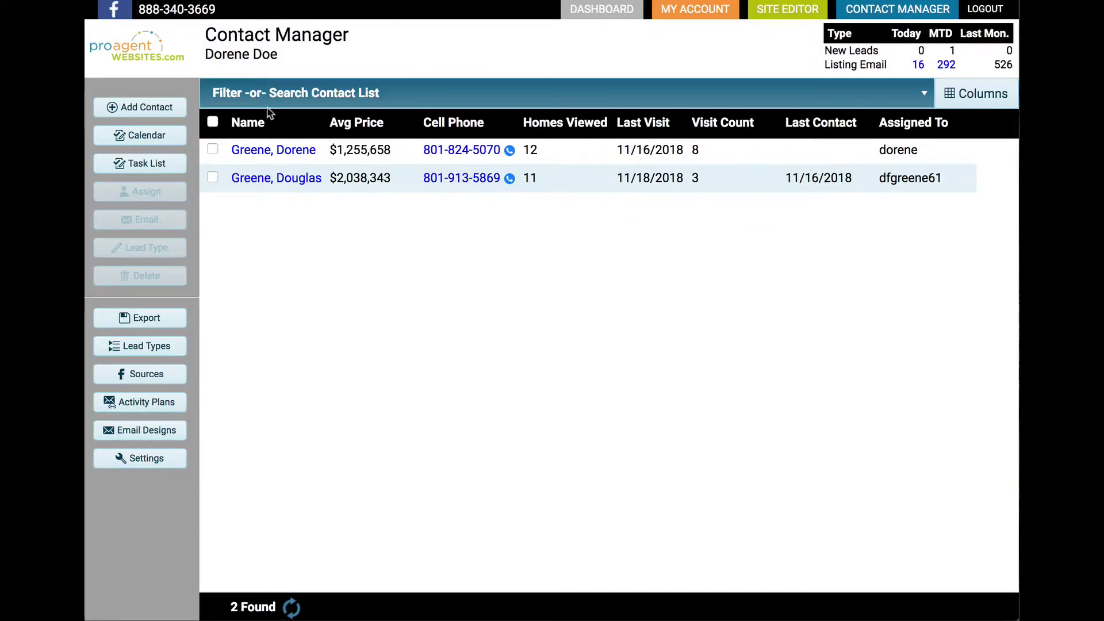
# Open the calendar and view the details of the November 14 reminder without changing it.
pyautogui.click(149, 138)
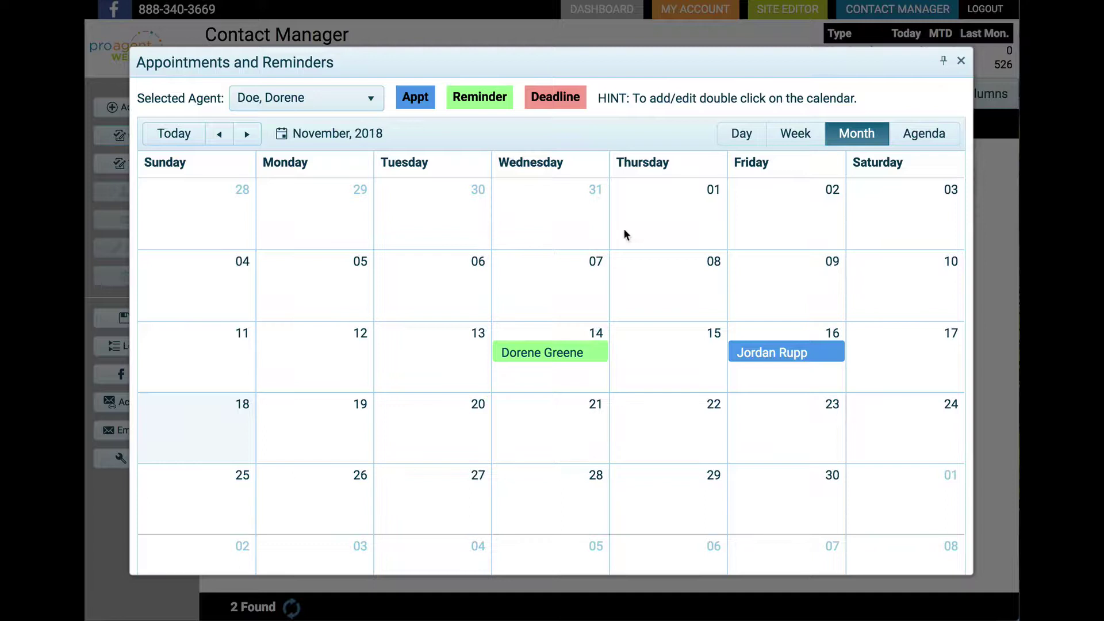
pyautogui.moveTo(542, 354)
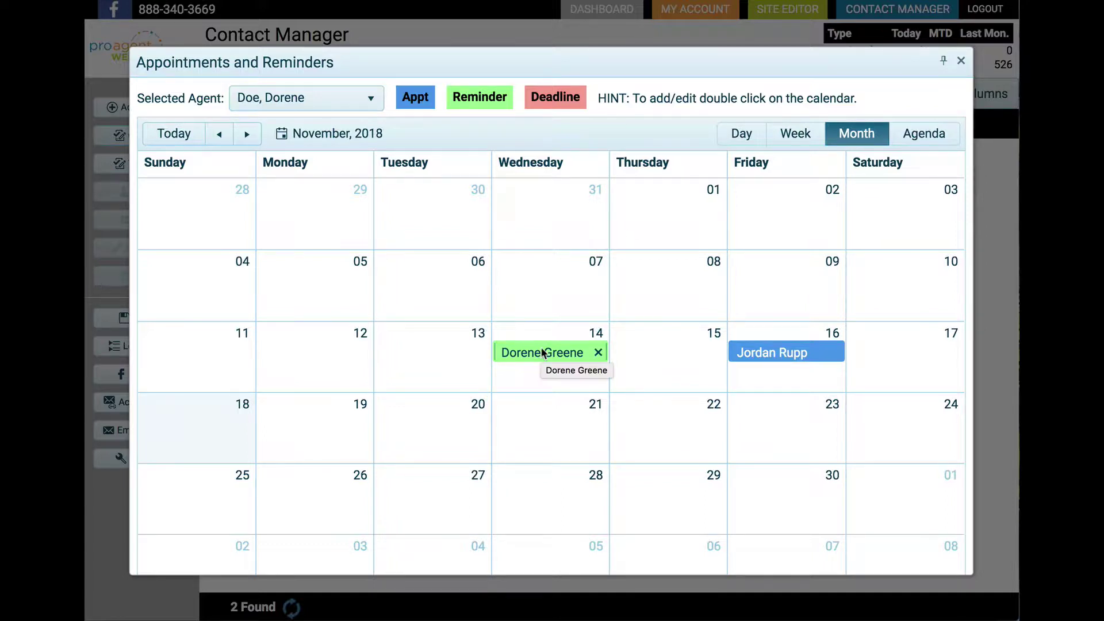
pyautogui.doubleClick(542, 354)
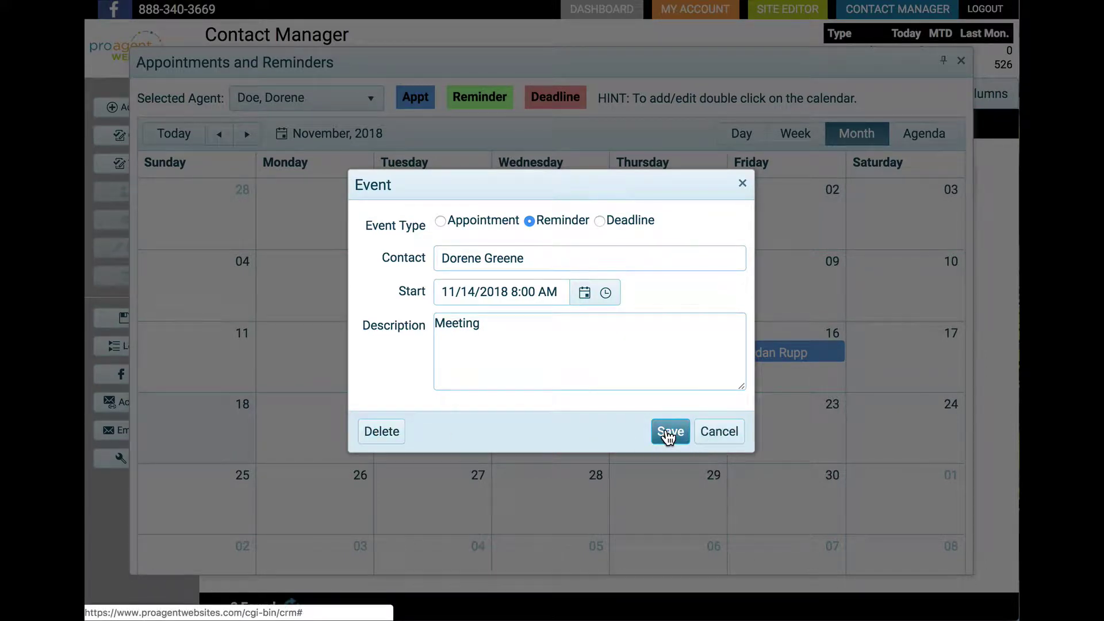
pyautogui.click(741, 437)
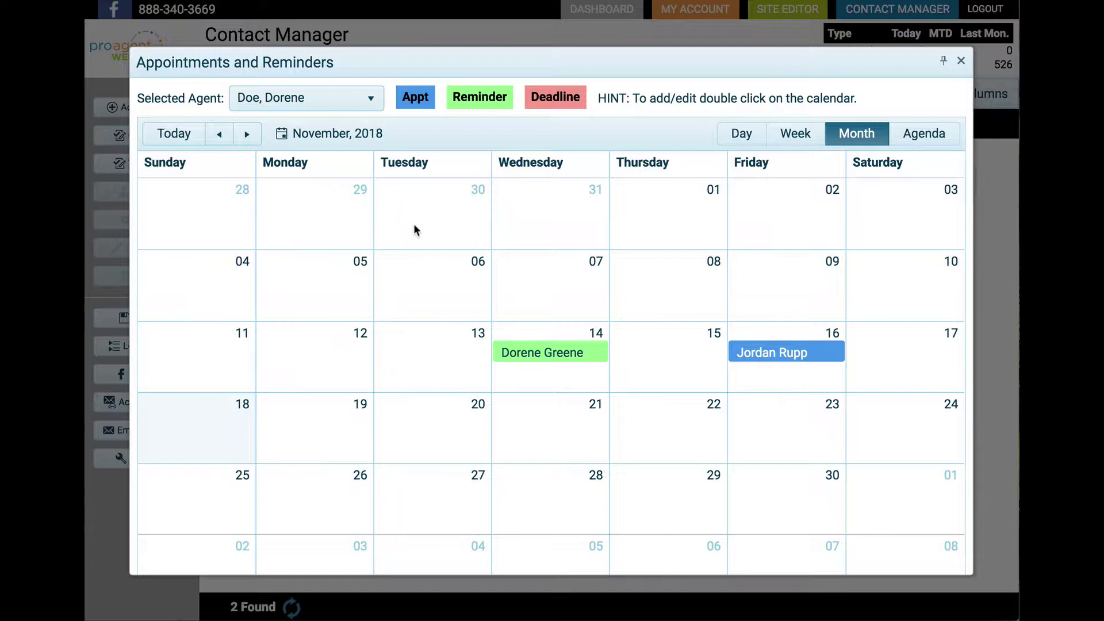
# Examine the contact choices for a new appointment on November 6, 2018, cancel the event and close the calendar.
pyautogui.doubleClick(395, 265)
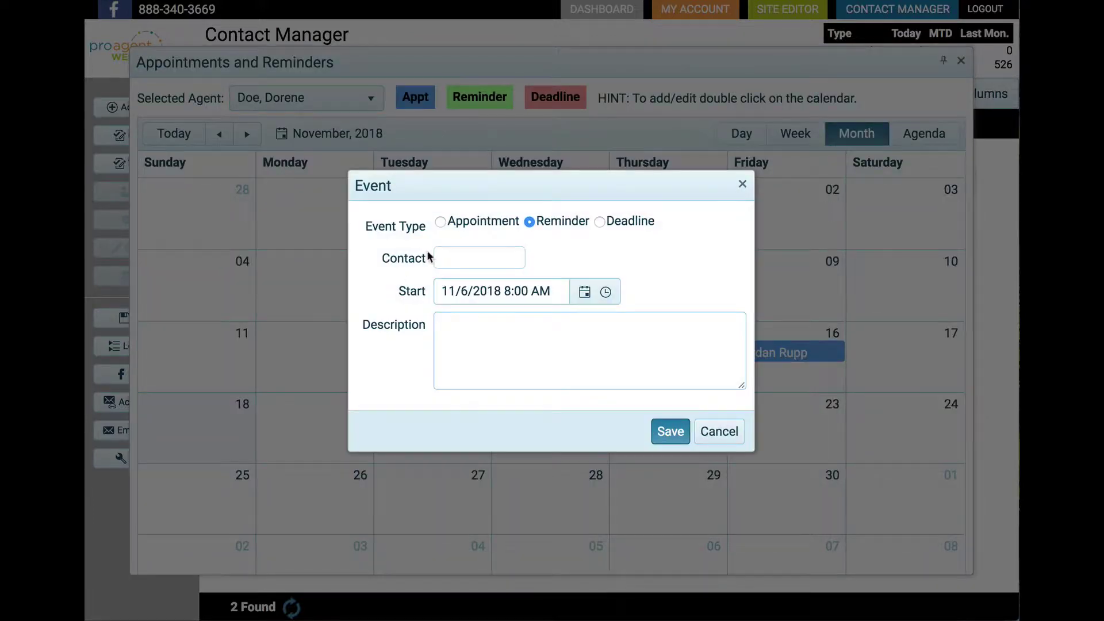
pyautogui.click(497, 226)
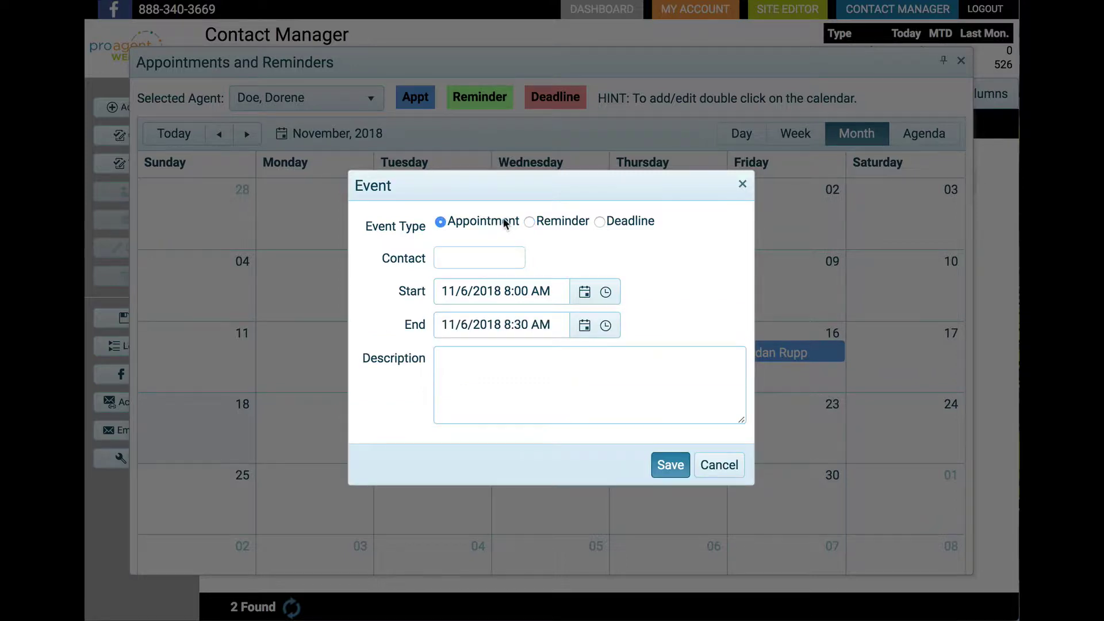
pyautogui.click(472, 257)
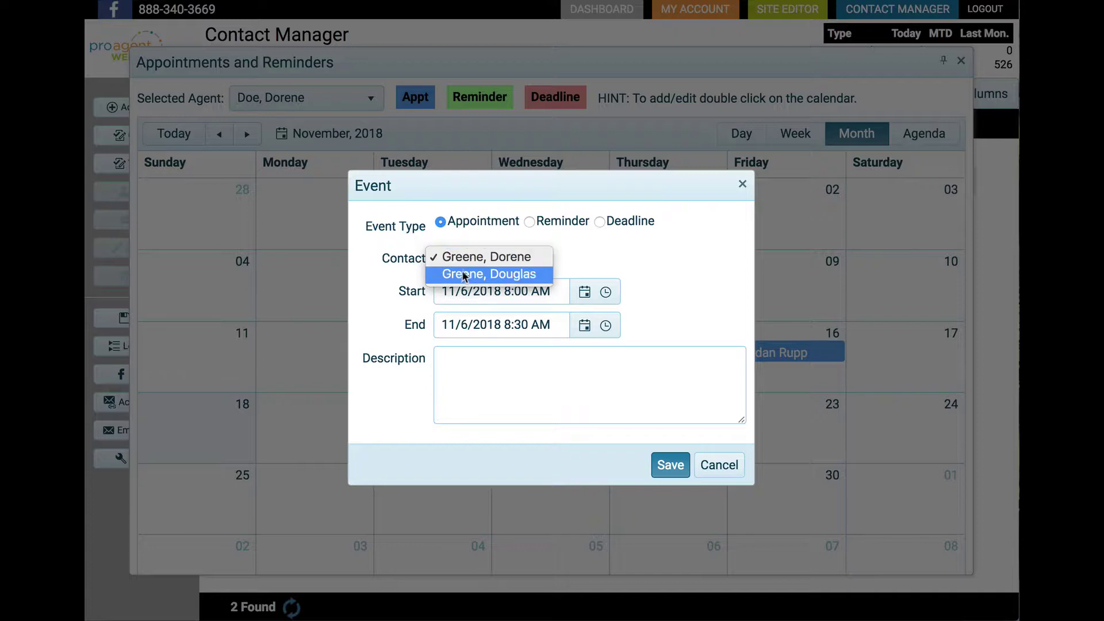
pyautogui.click(721, 465)
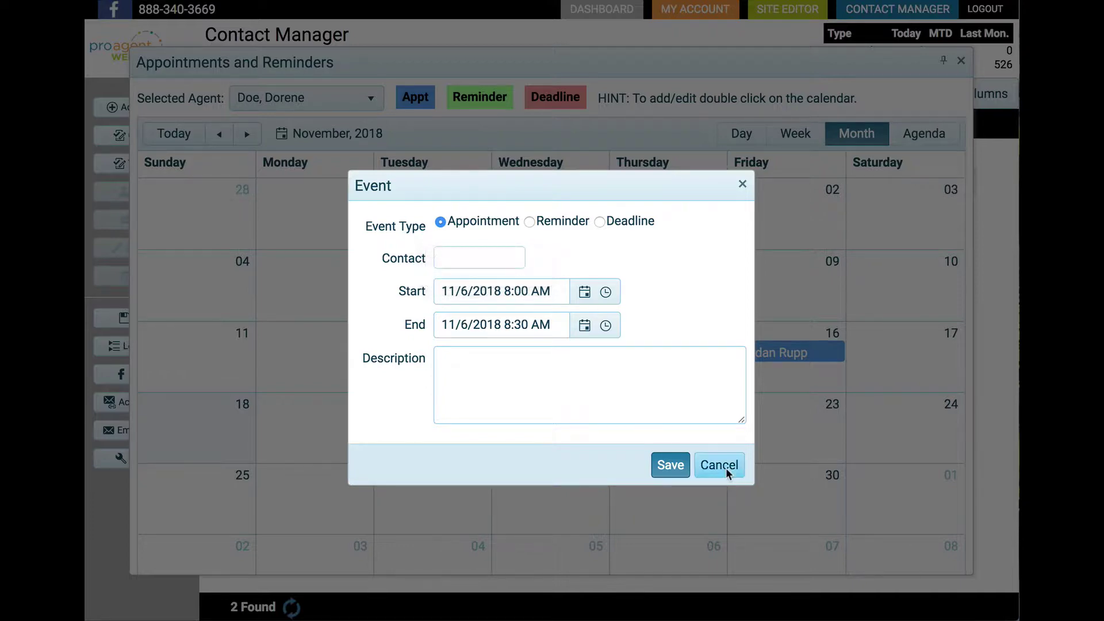
pyautogui.click(719, 465)
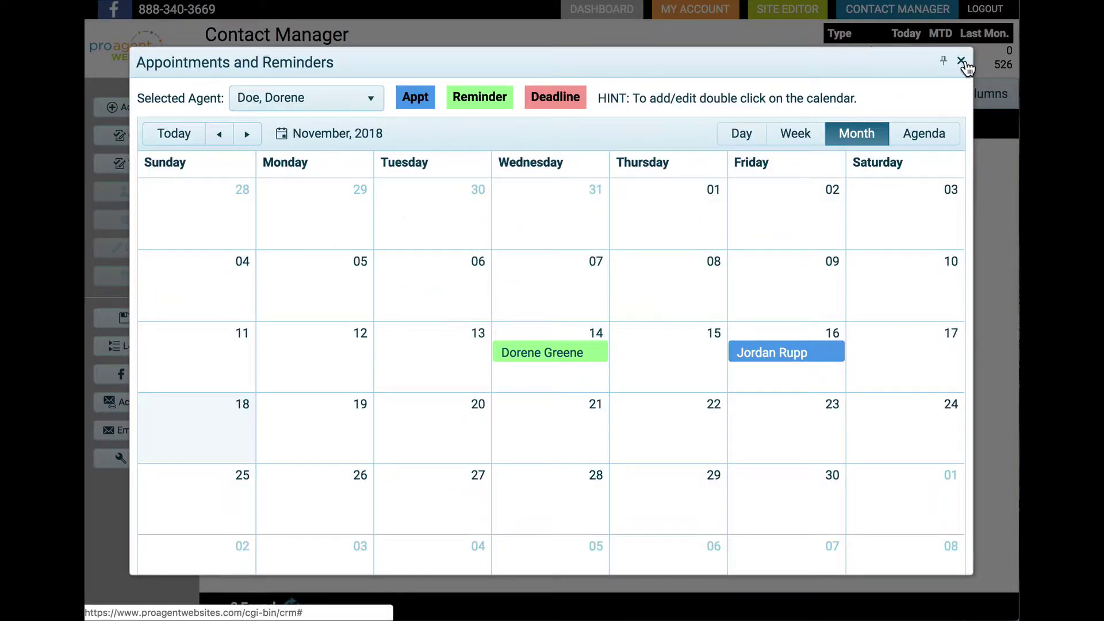
pyautogui.click(961, 60)
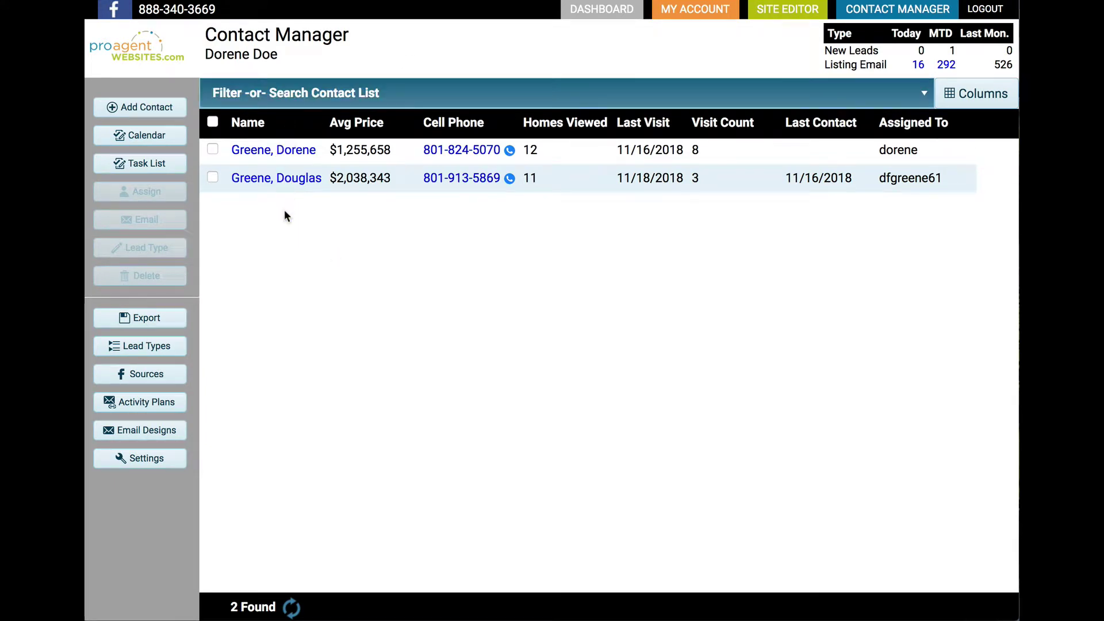
# Reset the contact list filter to show all leads instead of the "Gre" search.
pyautogui.click(357, 94)
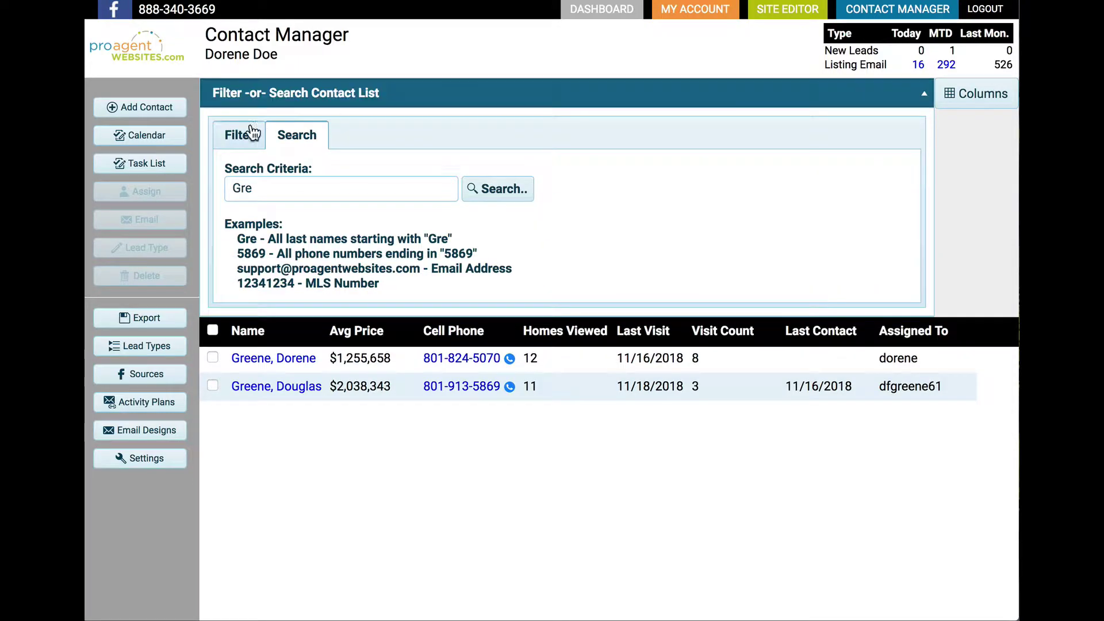
pyautogui.click(241, 138)
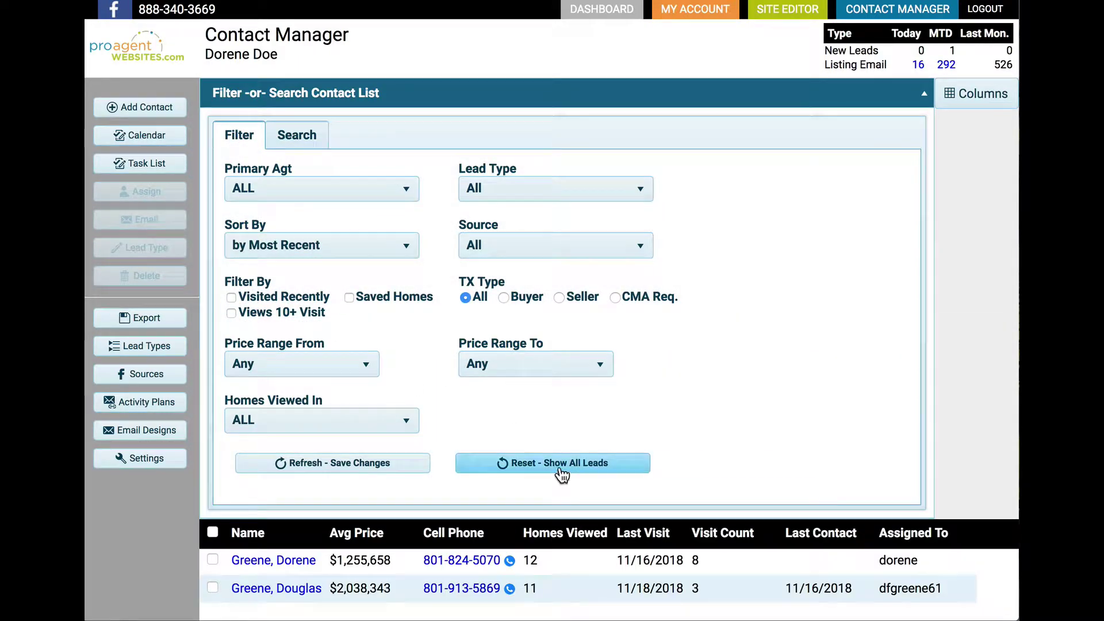
pyautogui.click(562, 463)
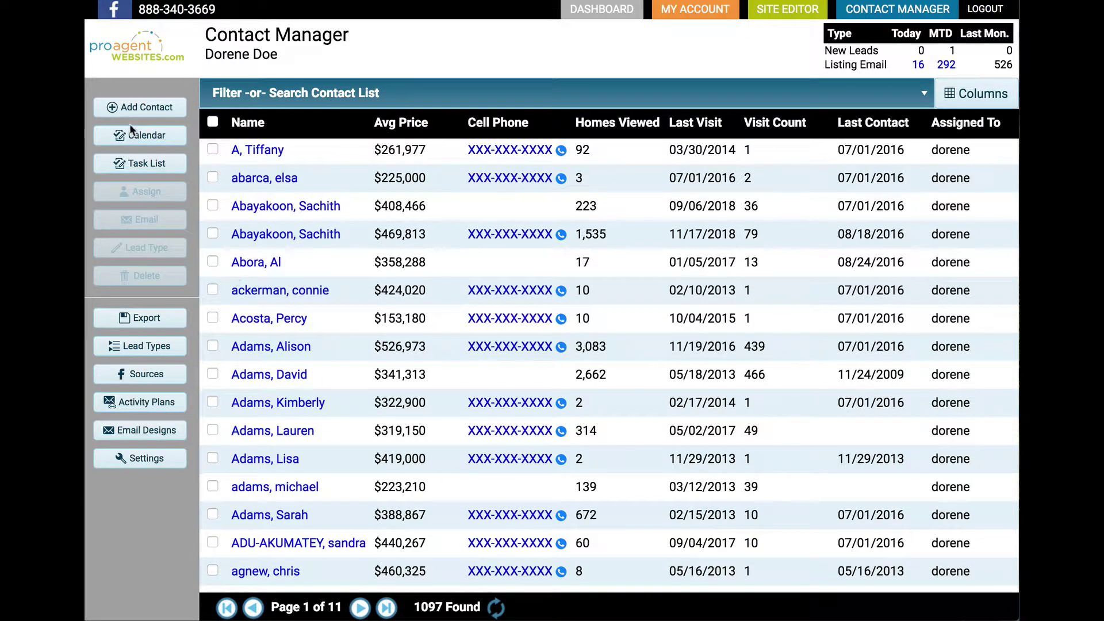
# Browse the contact choices for a new event on November 6, 2018, cancel the event and close the calendar.
pyautogui.click(144, 137)
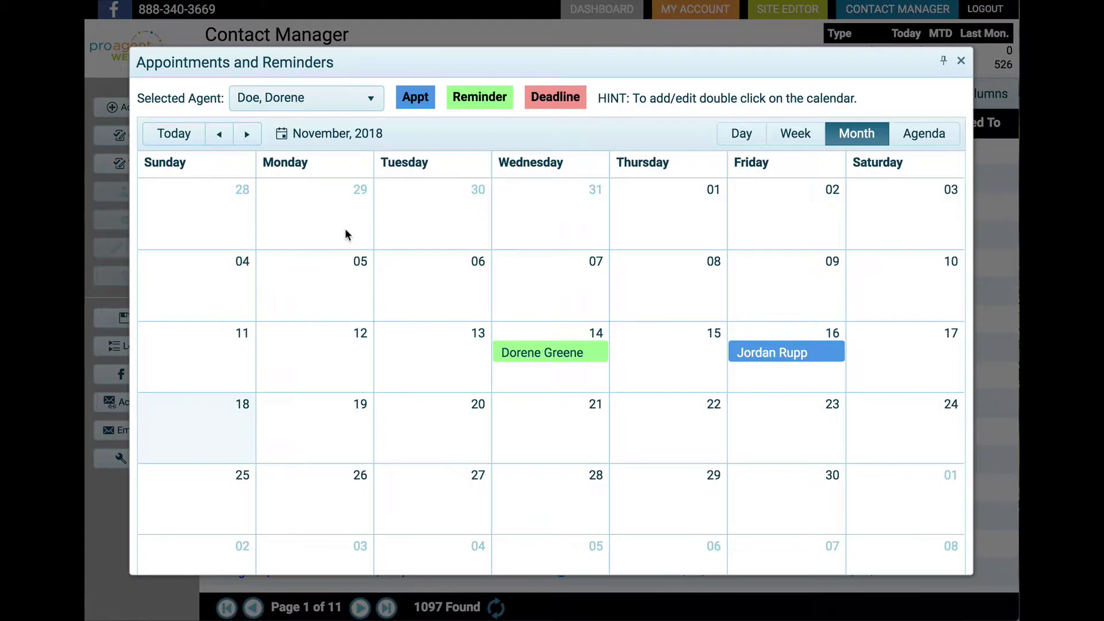
pyautogui.doubleClick(409, 283)
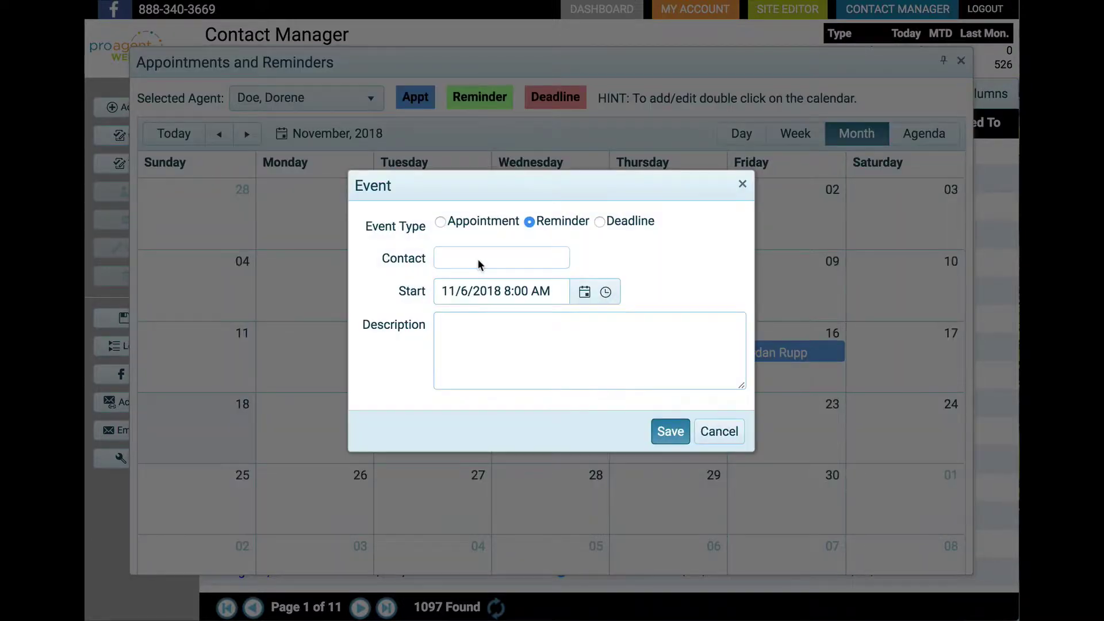
pyautogui.click(478, 261)
pyautogui.scroll(-10, 486, 322)
pyautogui.scroll(10, 485, 322)
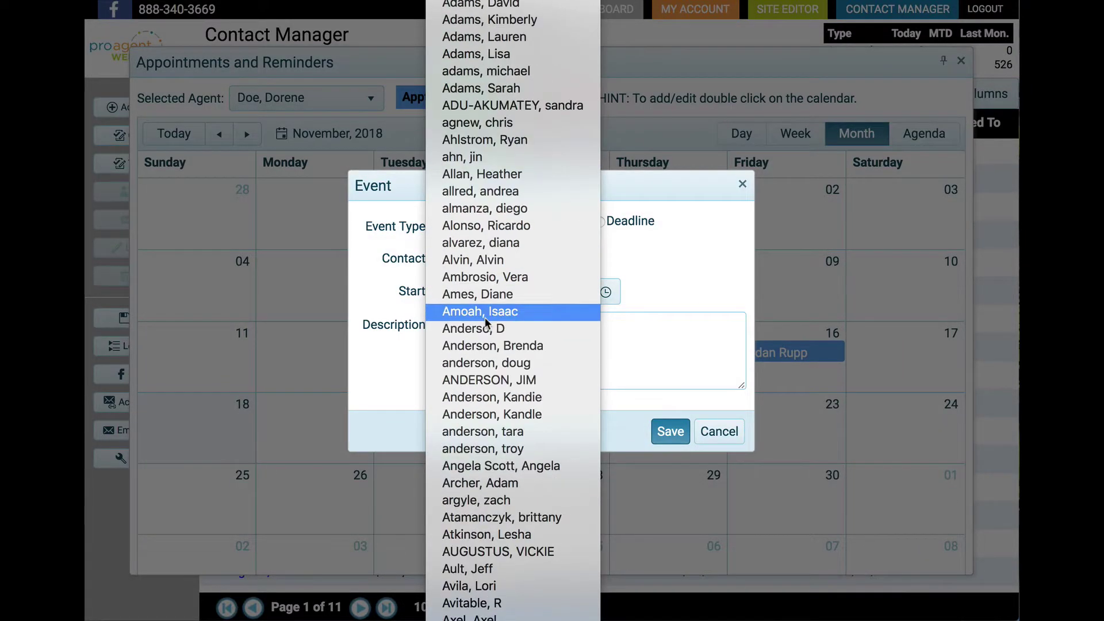
pyautogui.click(685, 318)
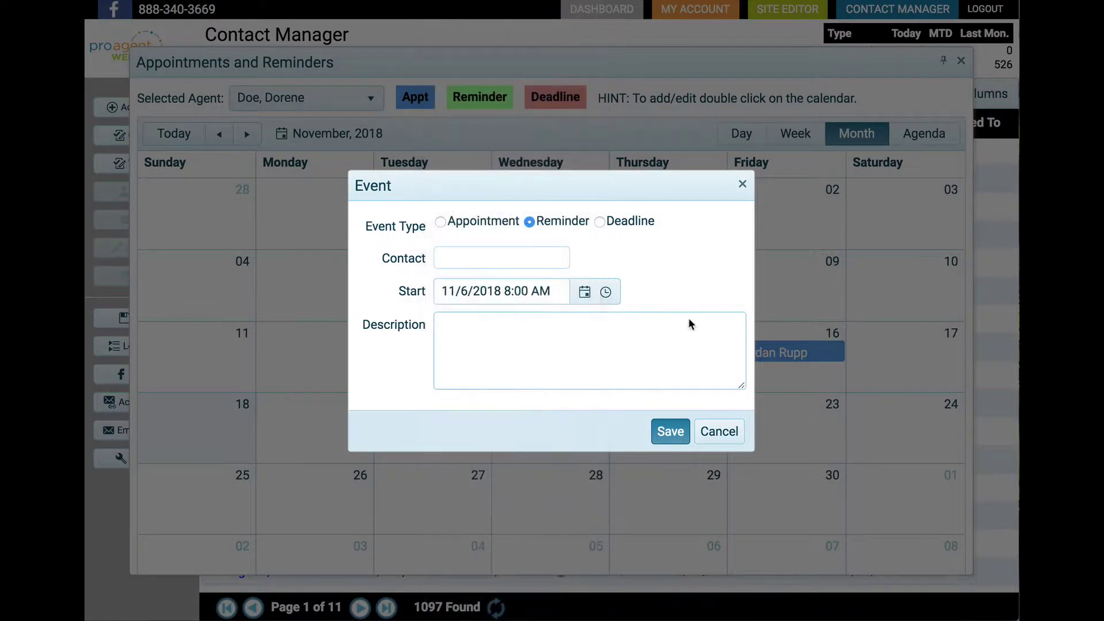
pyautogui.click(719, 431)
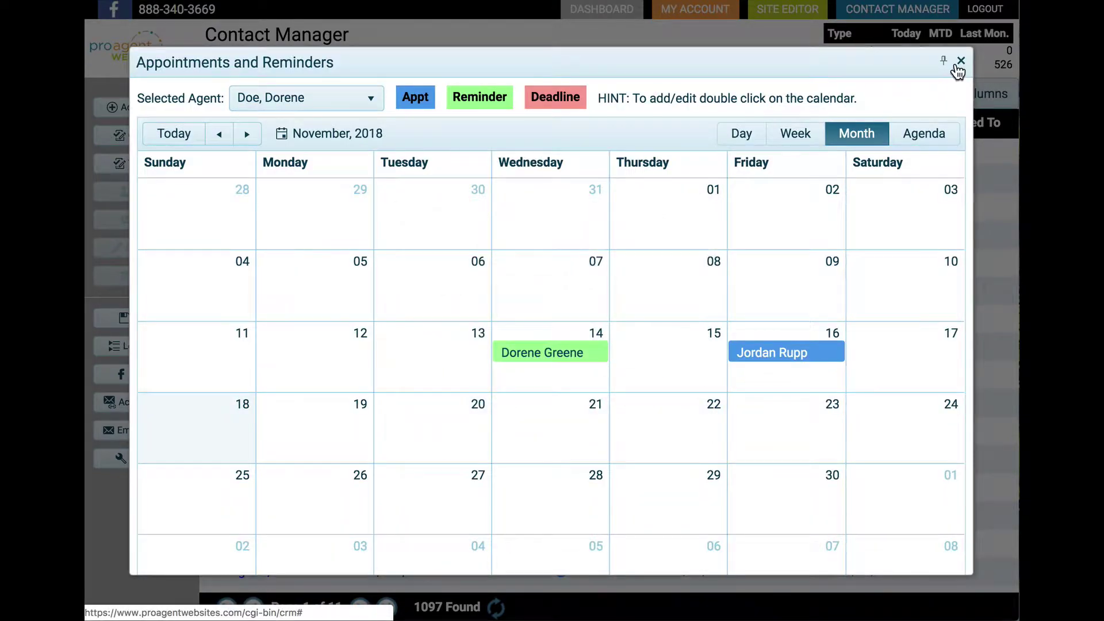
pyautogui.click(960, 62)
# Search the contact list for "Gre".
pyautogui.click(318, 96)
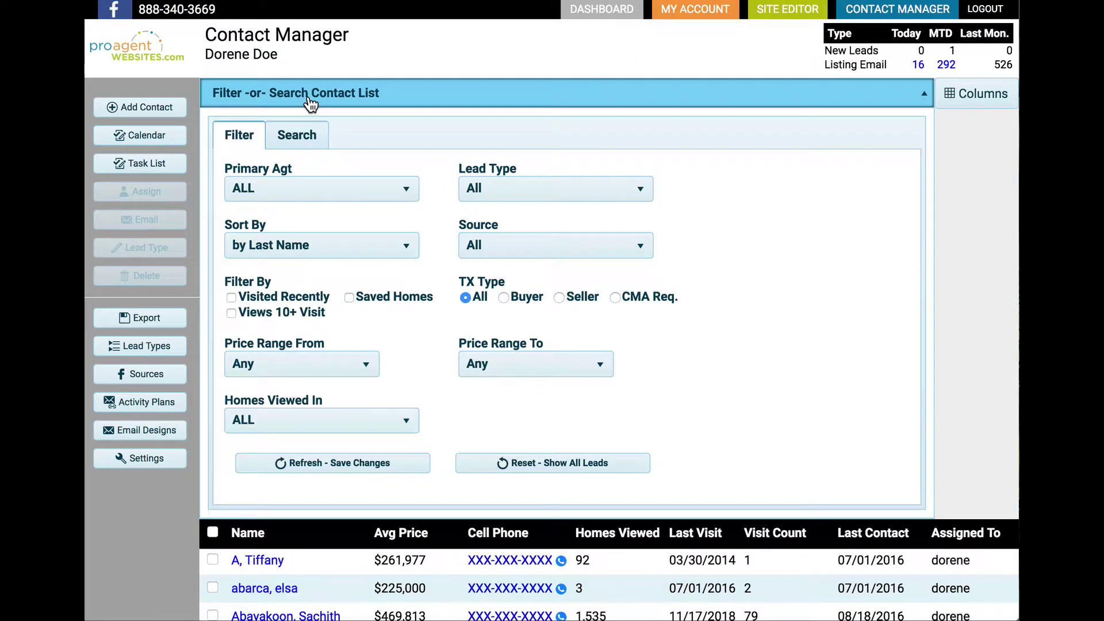
pyautogui.click(308, 141)
pyautogui.write('Gre')
pyautogui.click(480, 196)
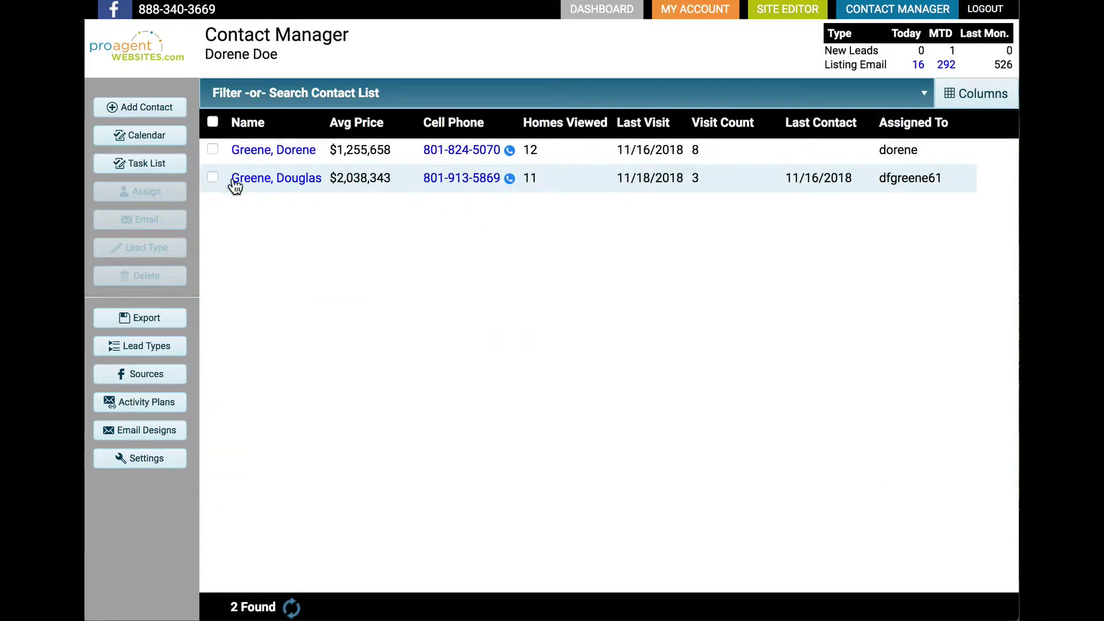
# Start a new calendar appointment on November 6, 2018 and assign it to the first of the filtered contacts.
pyautogui.click(163, 138)
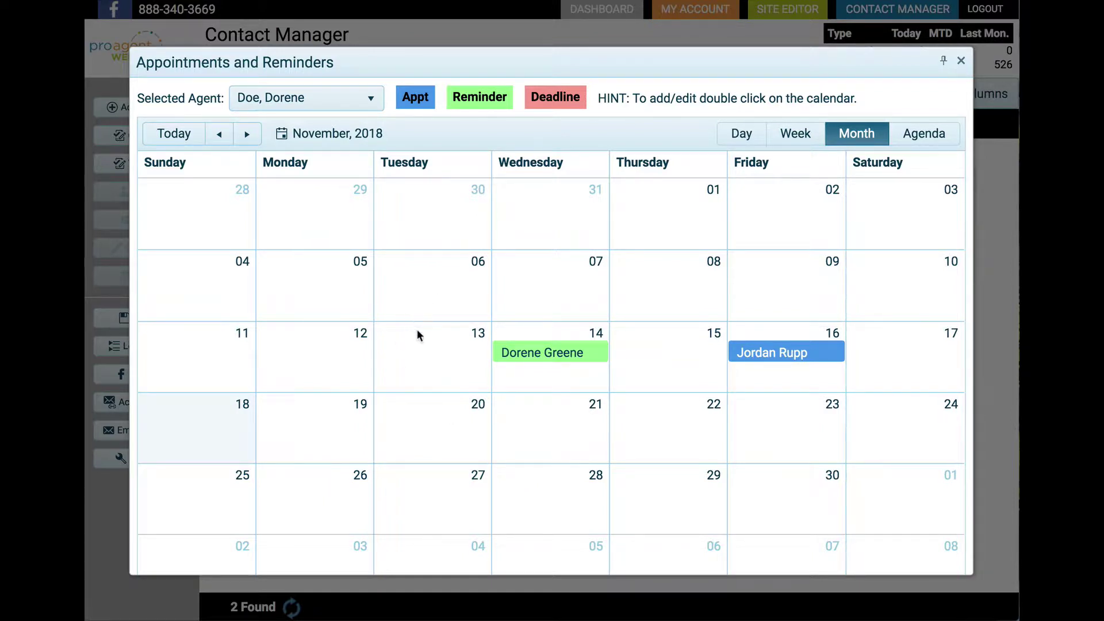
pyautogui.doubleClick(400, 283)
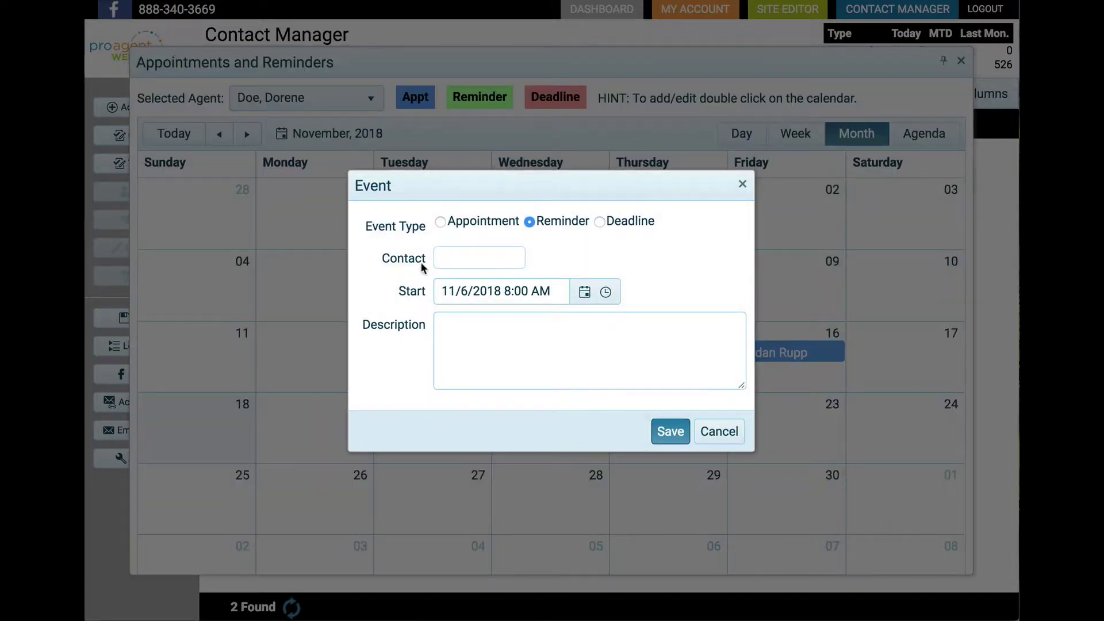
pyautogui.click(463, 225)
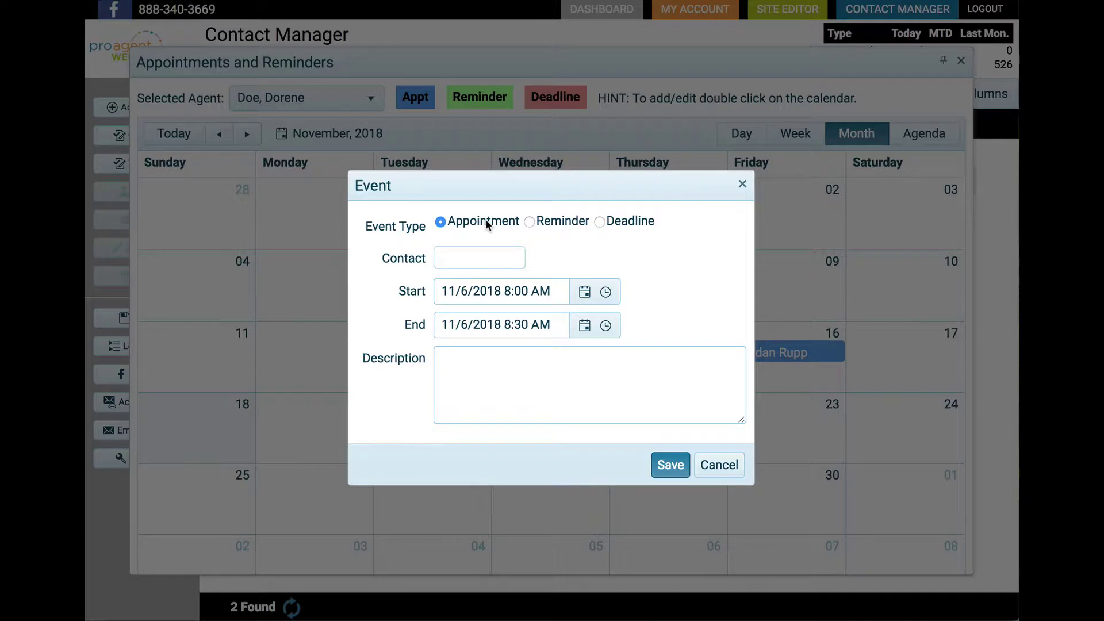
pyautogui.click(475, 257)
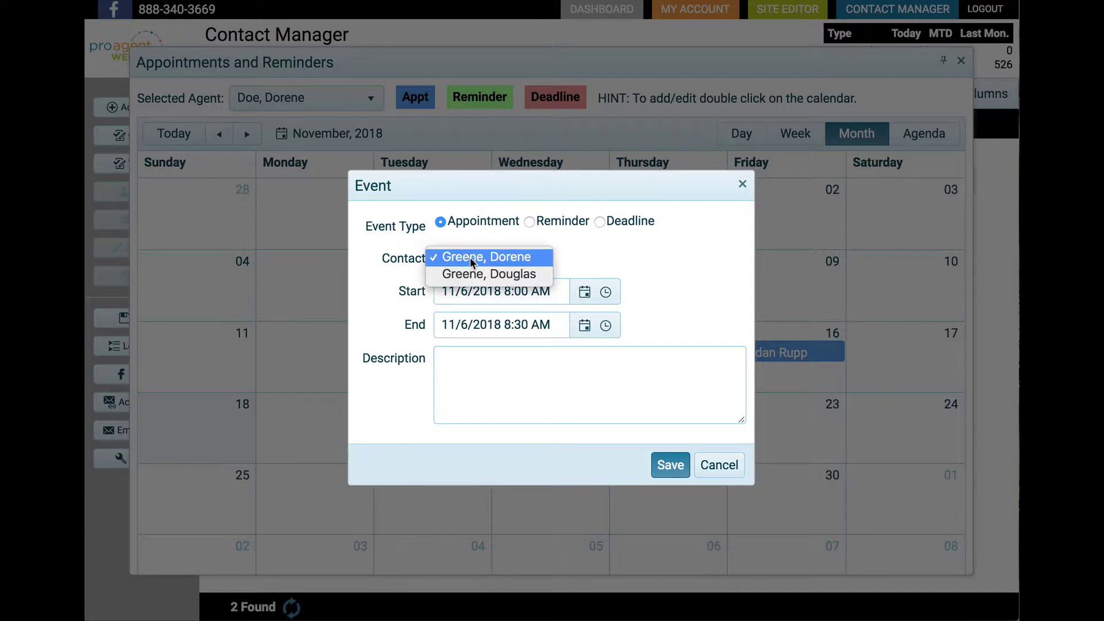
pyautogui.click(473, 258)
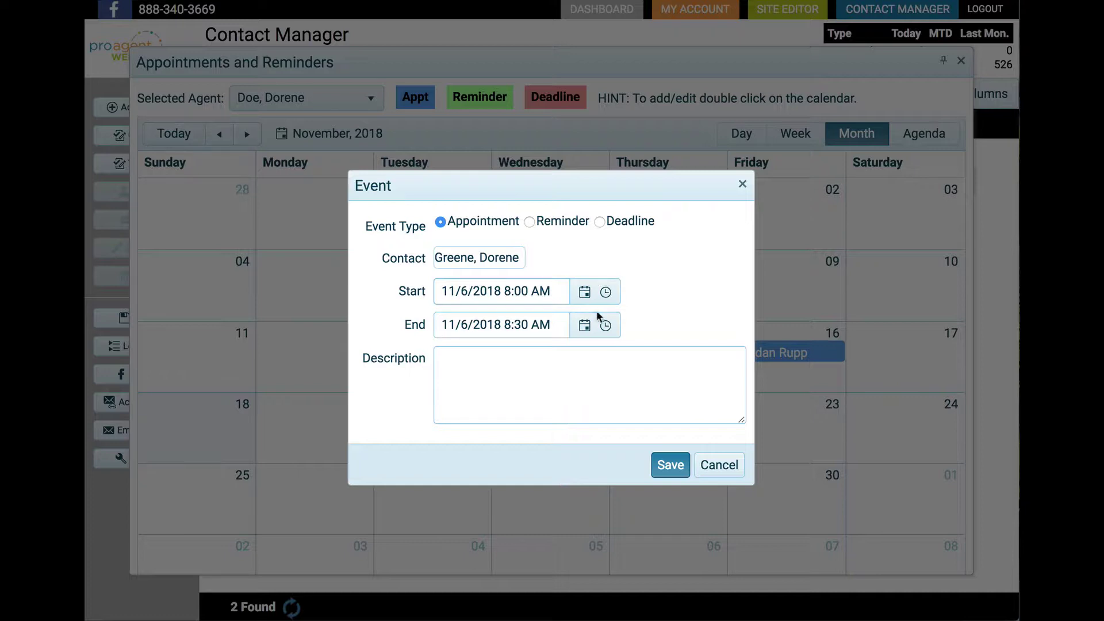
# Set the appointment's end time to 10:00 AM, enter the description "Showings." and save it.
pyautogui.click(606, 327)
pyautogui.scroll(-2, 547, 409)
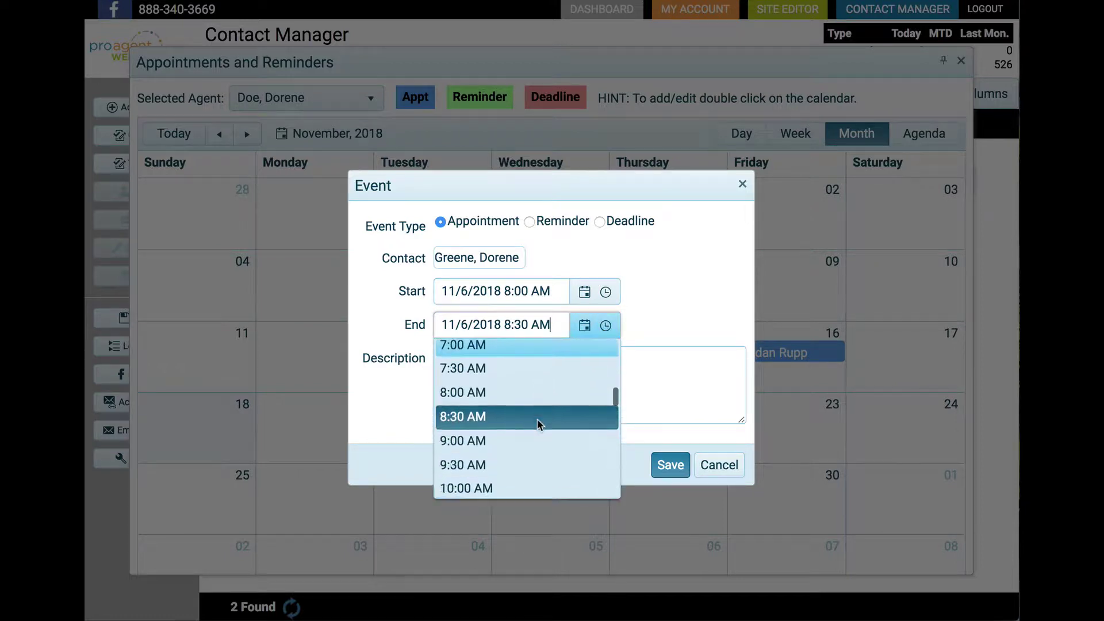
pyautogui.click(489, 488)
pyautogui.click(495, 380)
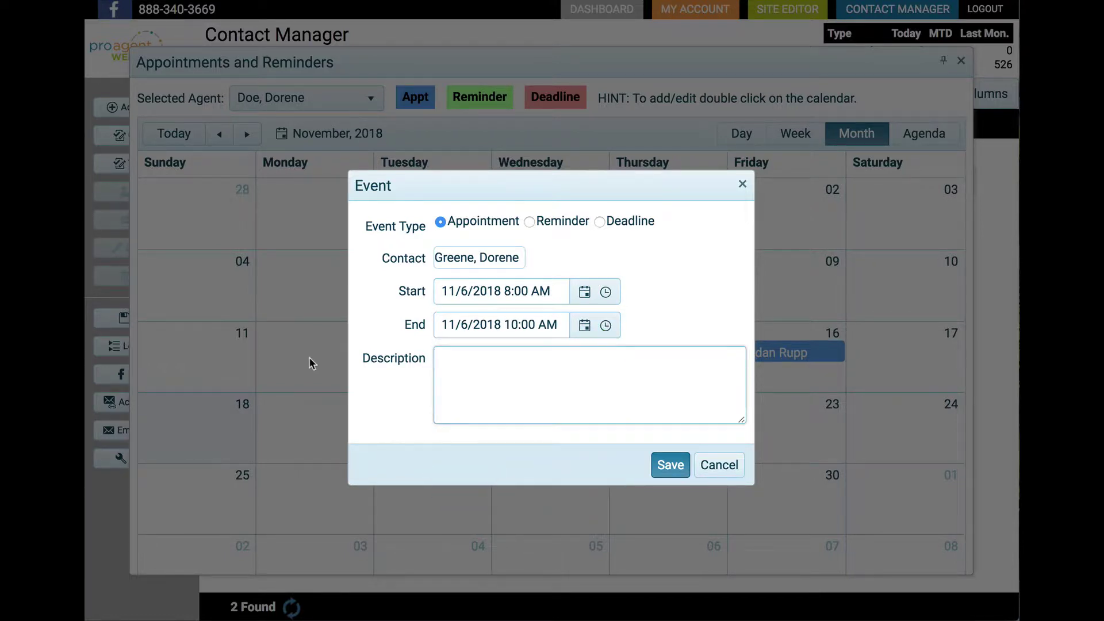
pyautogui.write('Showings.')
pyautogui.click(668, 465)
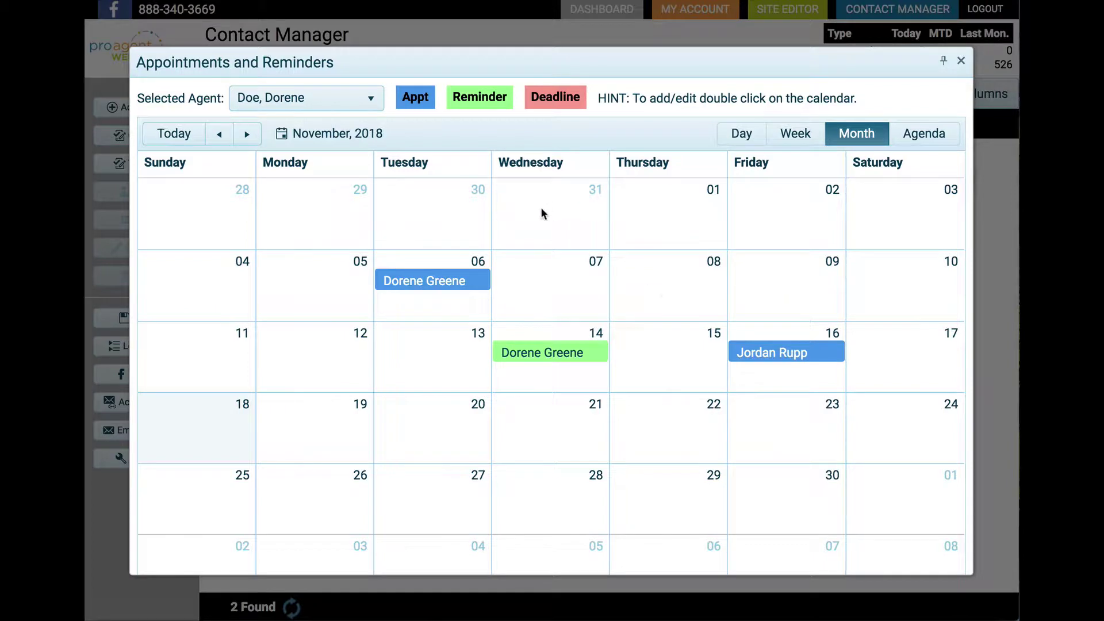
# Move the November 6 appointment to November 9, check its event details and leave them without editing.
pyautogui.moveTo(425, 283)
pyautogui.moveTo(412, 282); pyautogui.dragTo(757, 293)
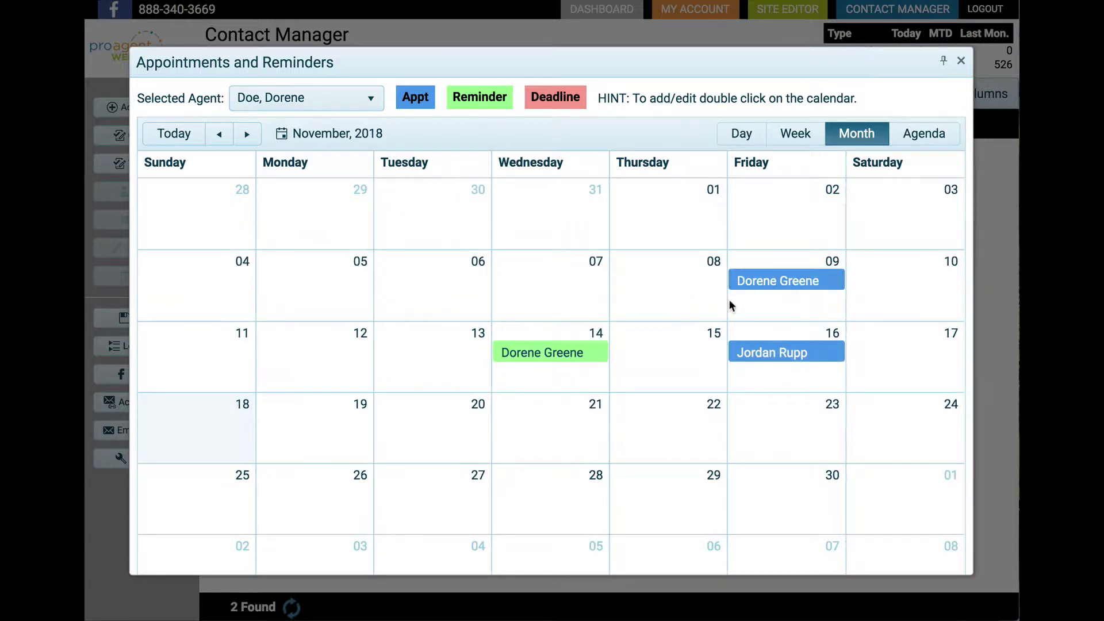
pyautogui.doubleClick(782, 282)
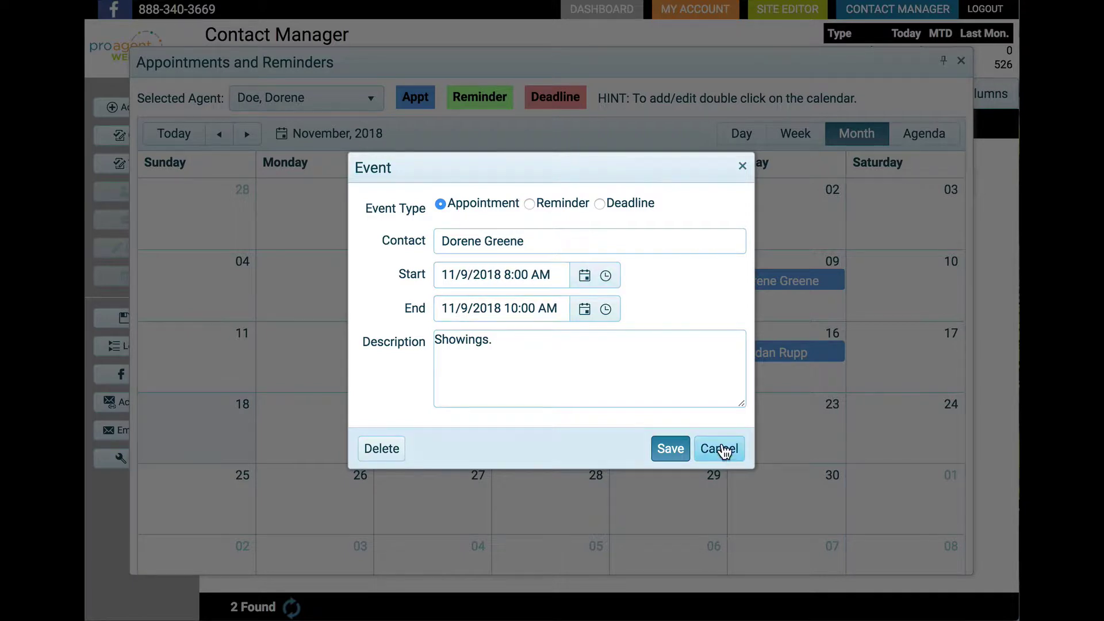
pyautogui.click(719, 449)
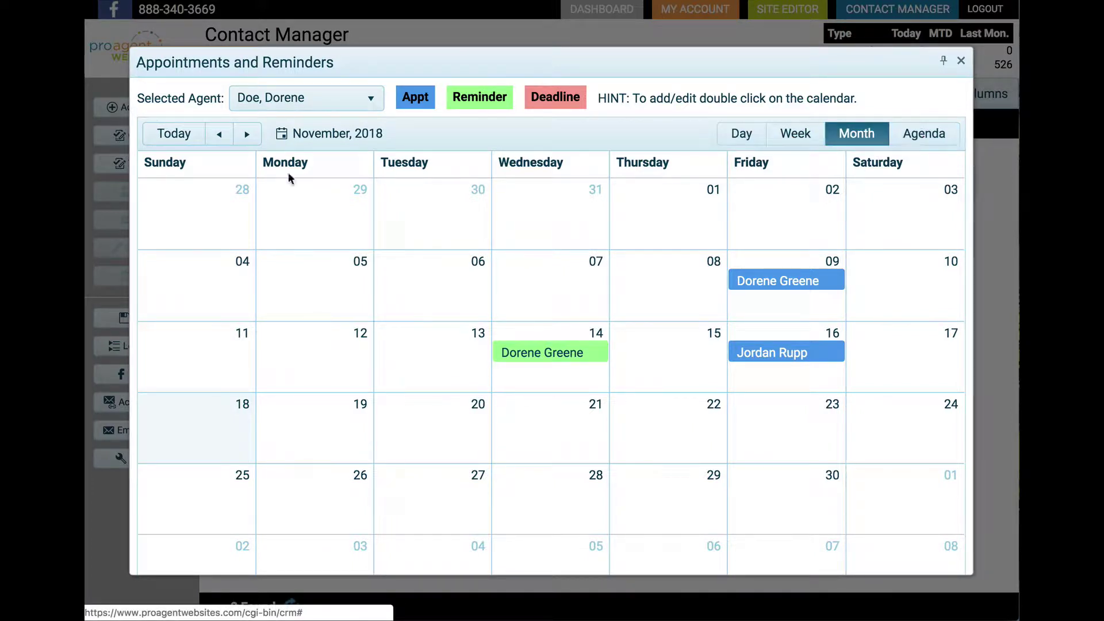
# Look through the December 2018 calendar, return to November and close the calendar.
pyautogui.click(246, 137)
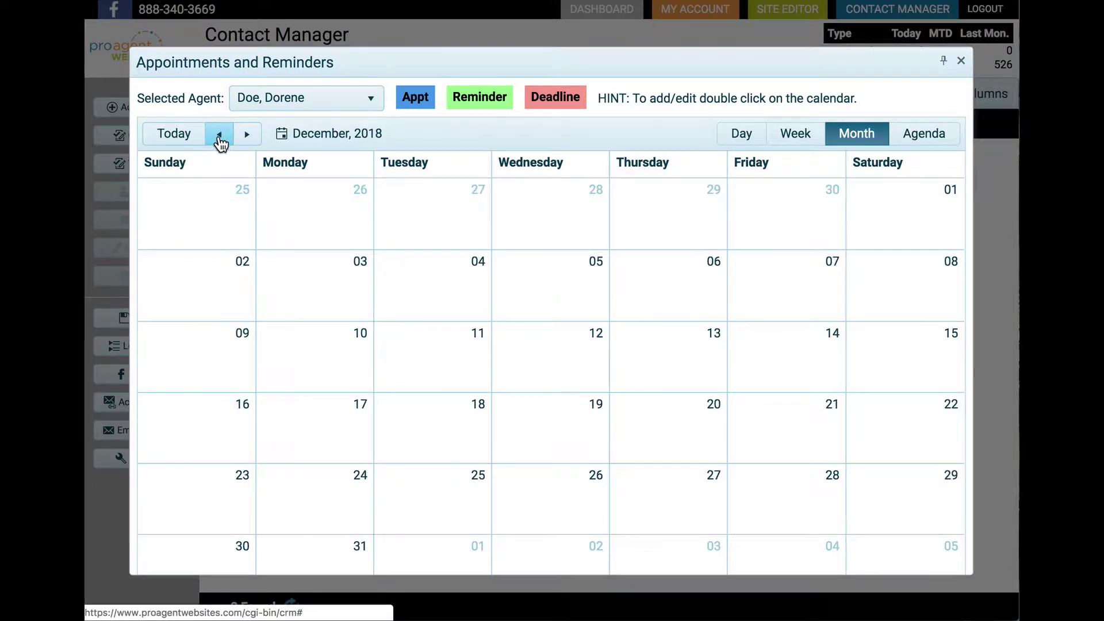
pyautogui.click(219, 135)
pyautogui.click(247, 137)
pyautogui.click(223, 137)
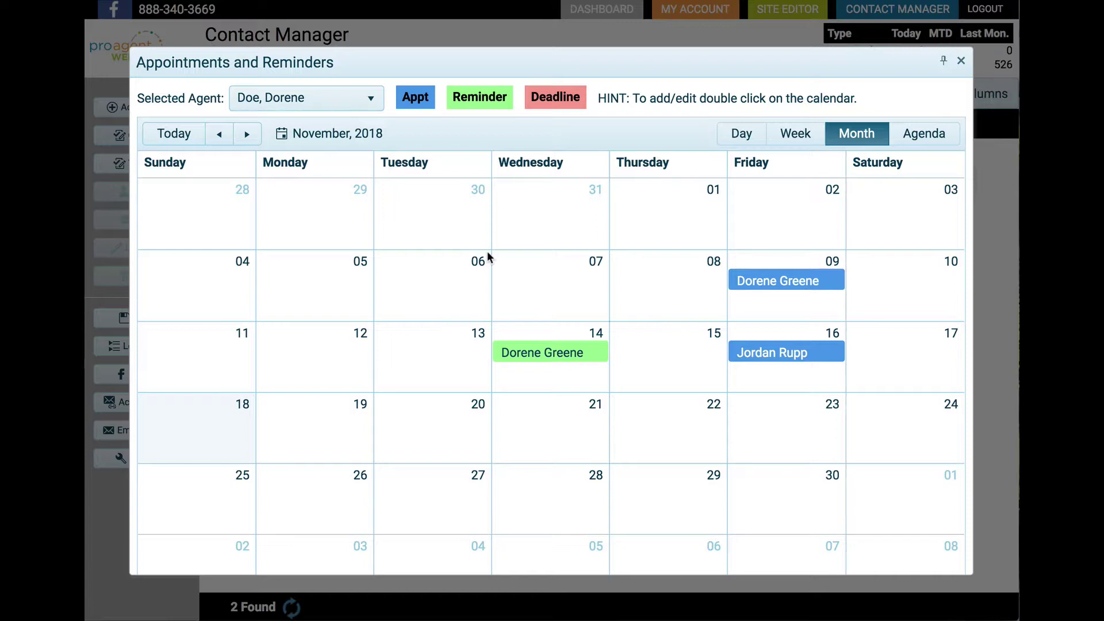
pyautogui.press('Escape')
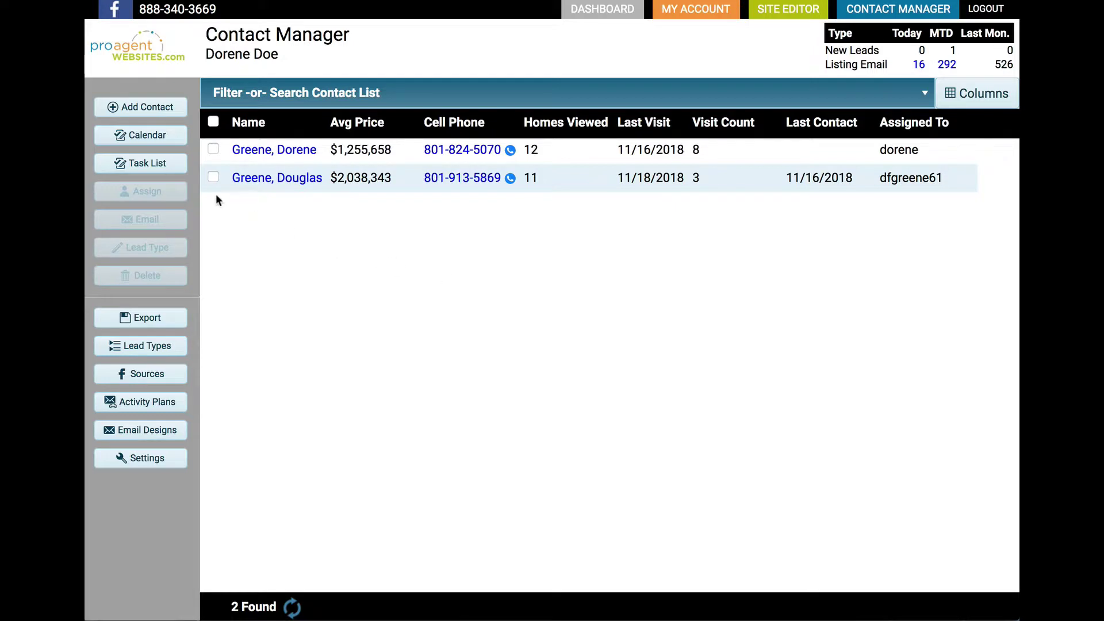
# Reload the task list to show tasks due on or before 11/30/2018, review them and close the list.
pyautogui.click(154, 164)
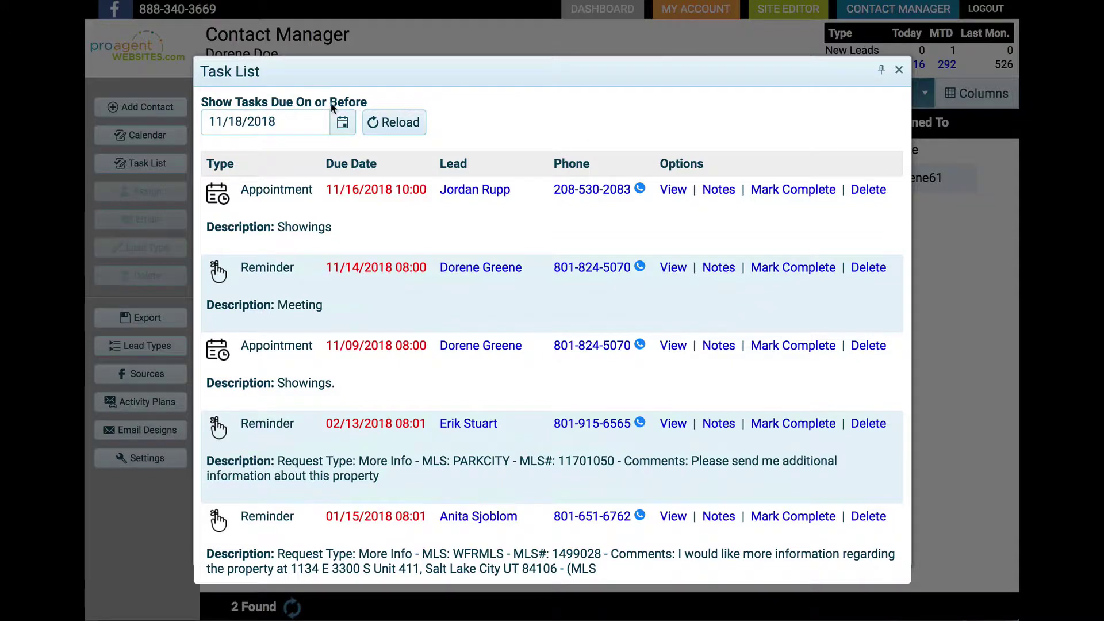
pyautogui.click(282, 125)
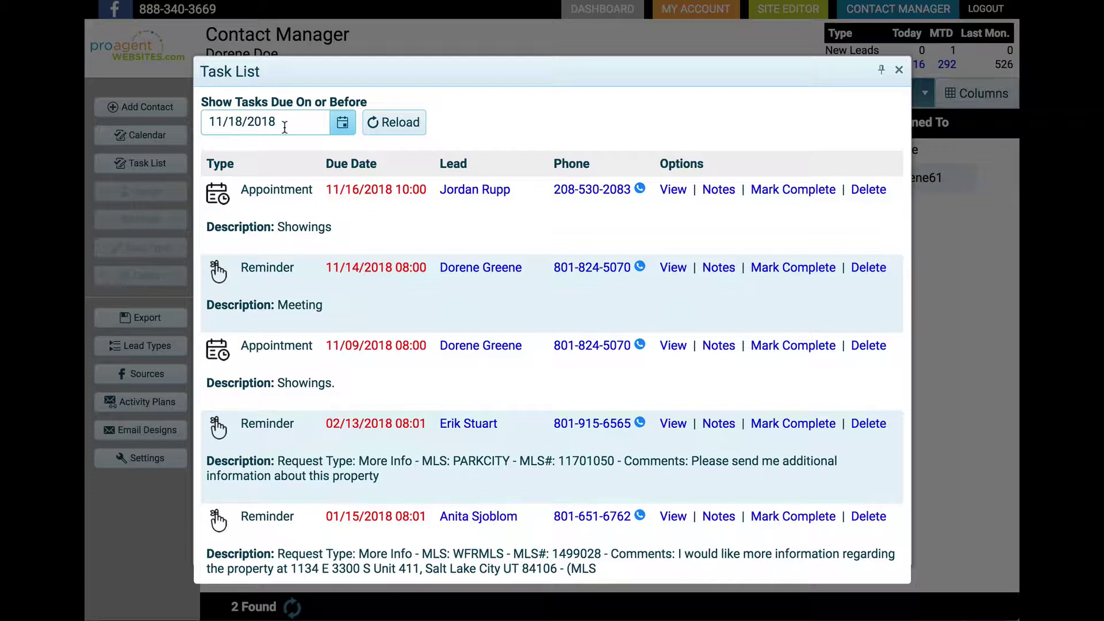
pyautogui.click(344, 127)
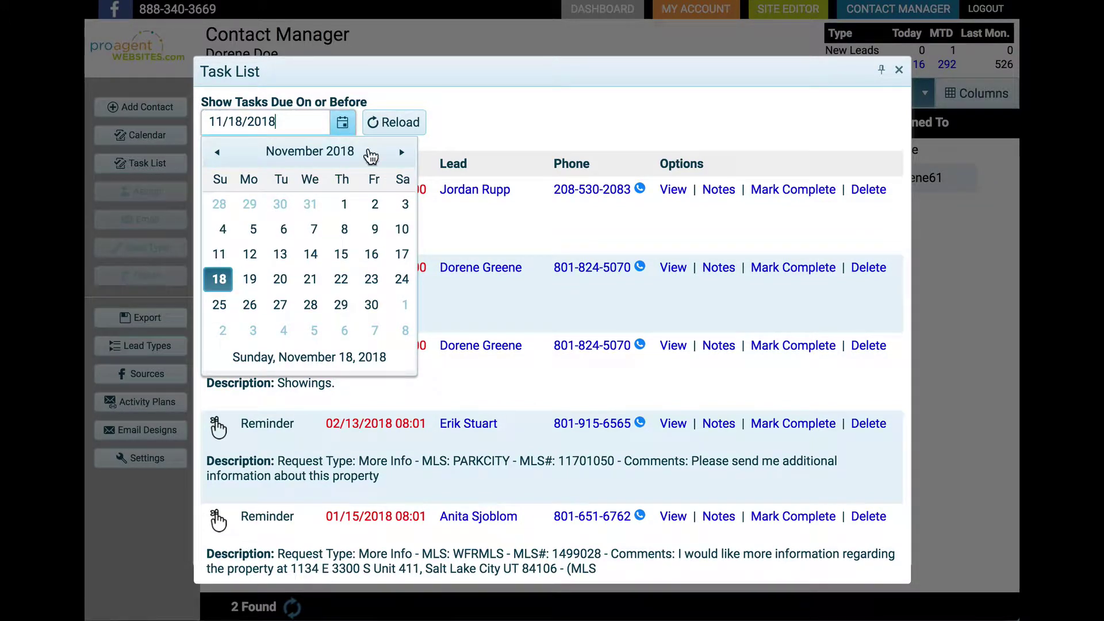
pyautogui.click(371, 305)
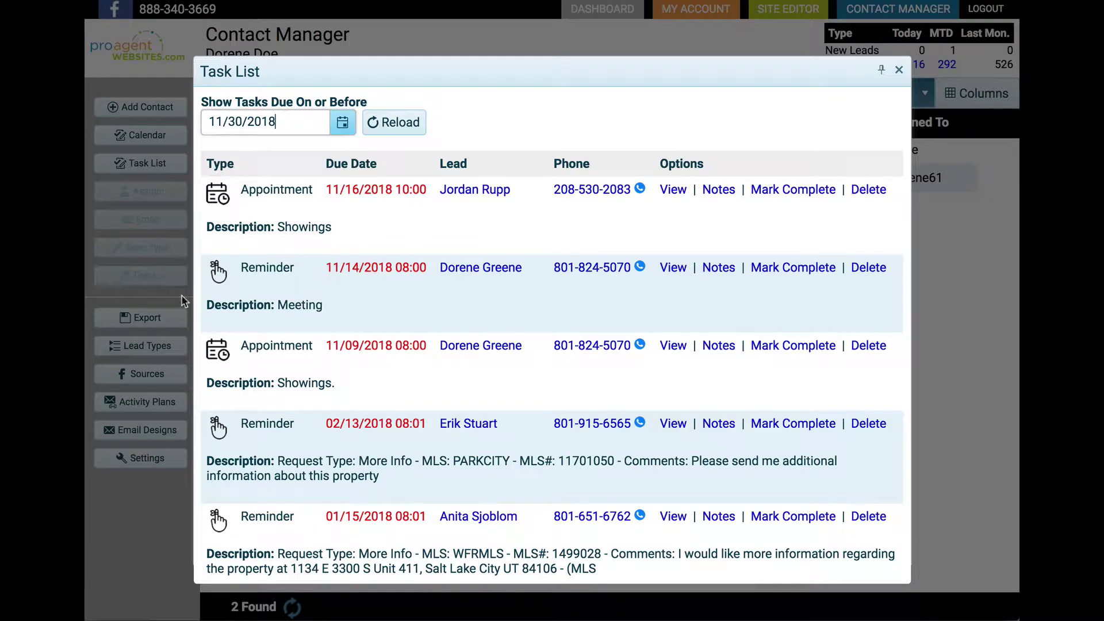
pyautogui.click(364, 123)
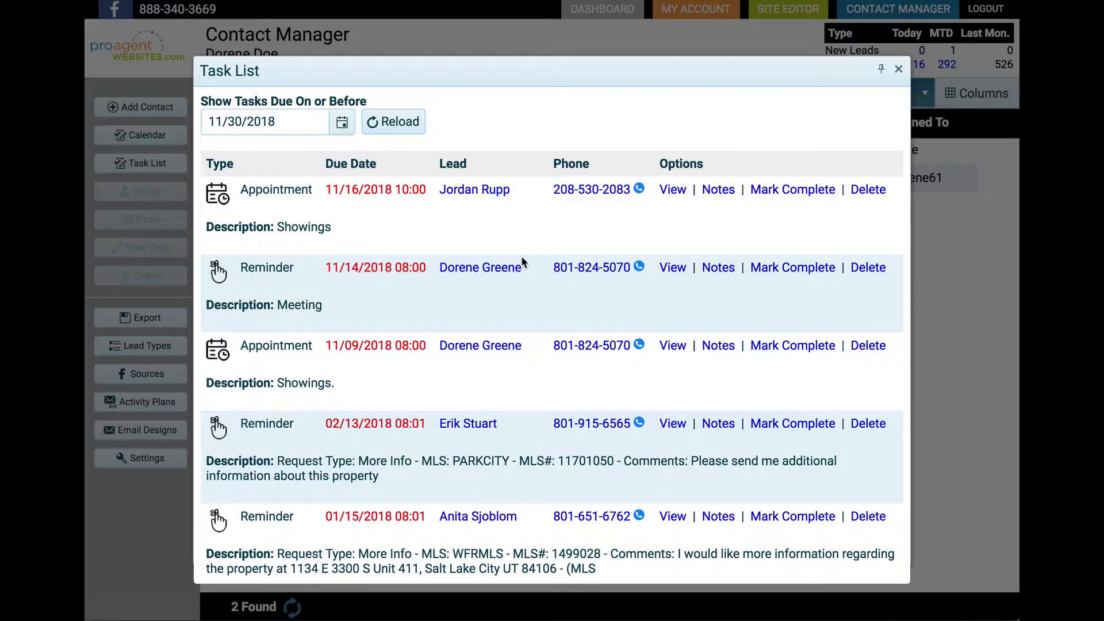
pyautogui.press('Escape')
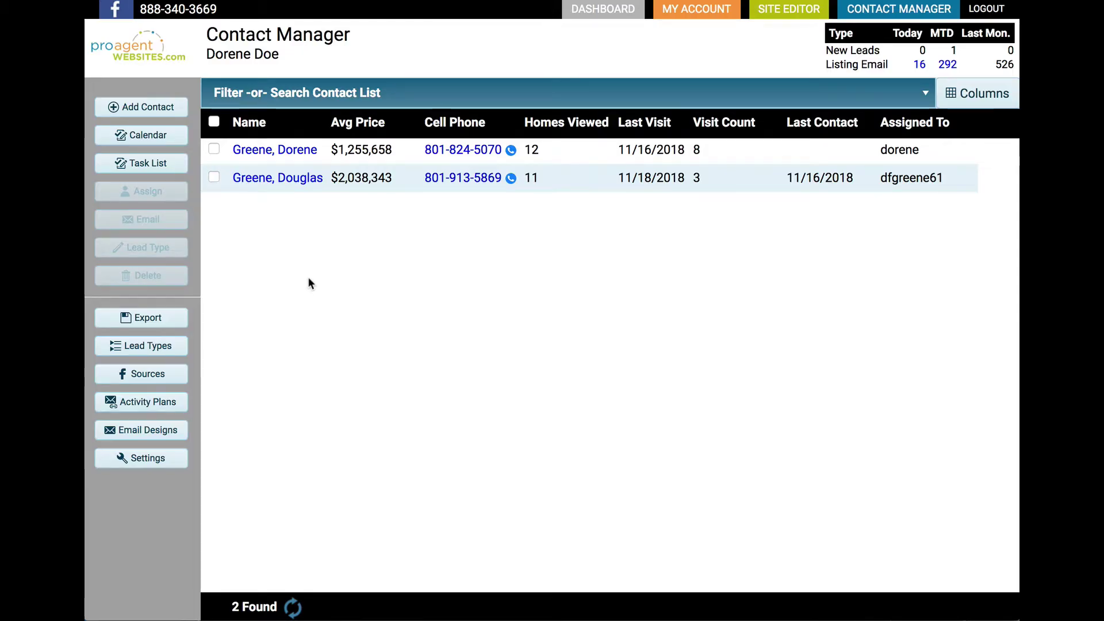
# Select both found contacts, choose the last listed agent for assigning the leads, and cancel the reassignment.
pyautogui.click(214, 150)
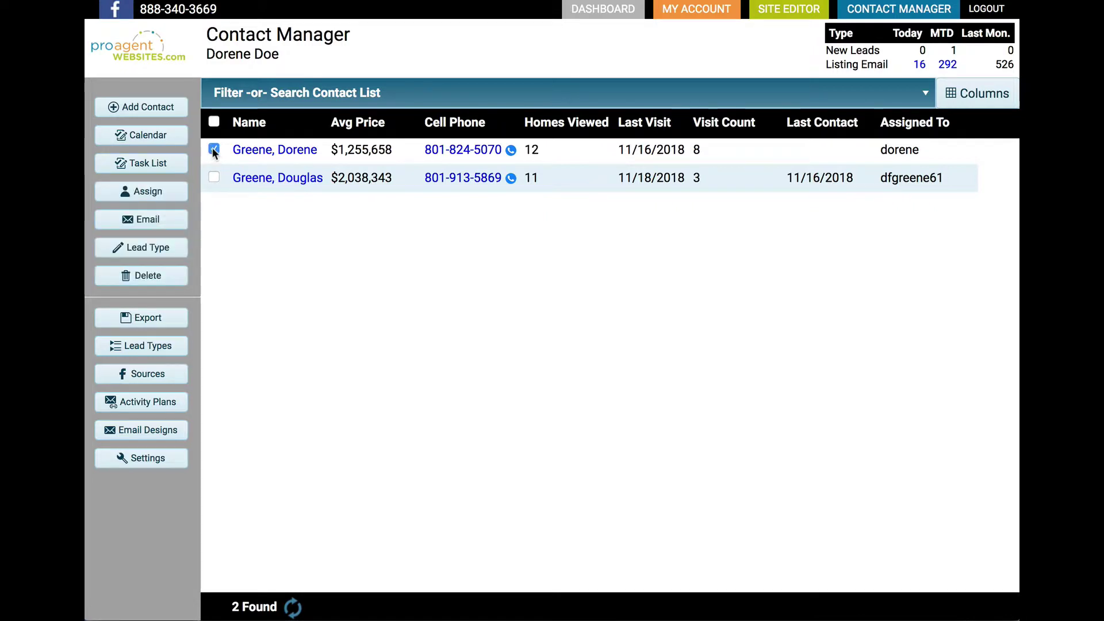
pyautogui.click(213, 178)
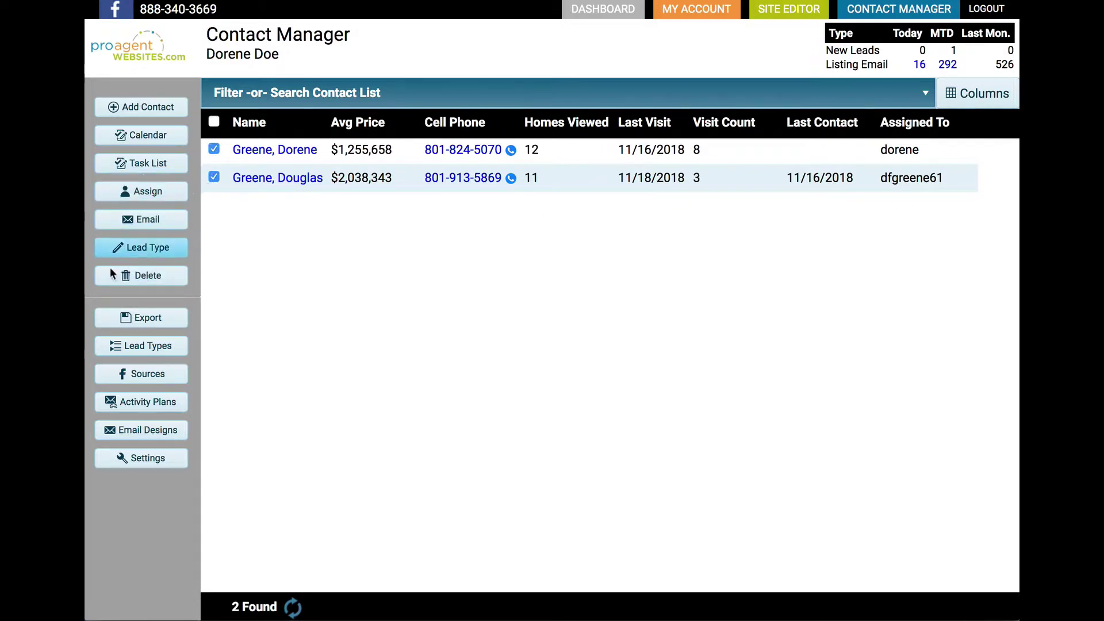
pyautogui.click(162, 195)
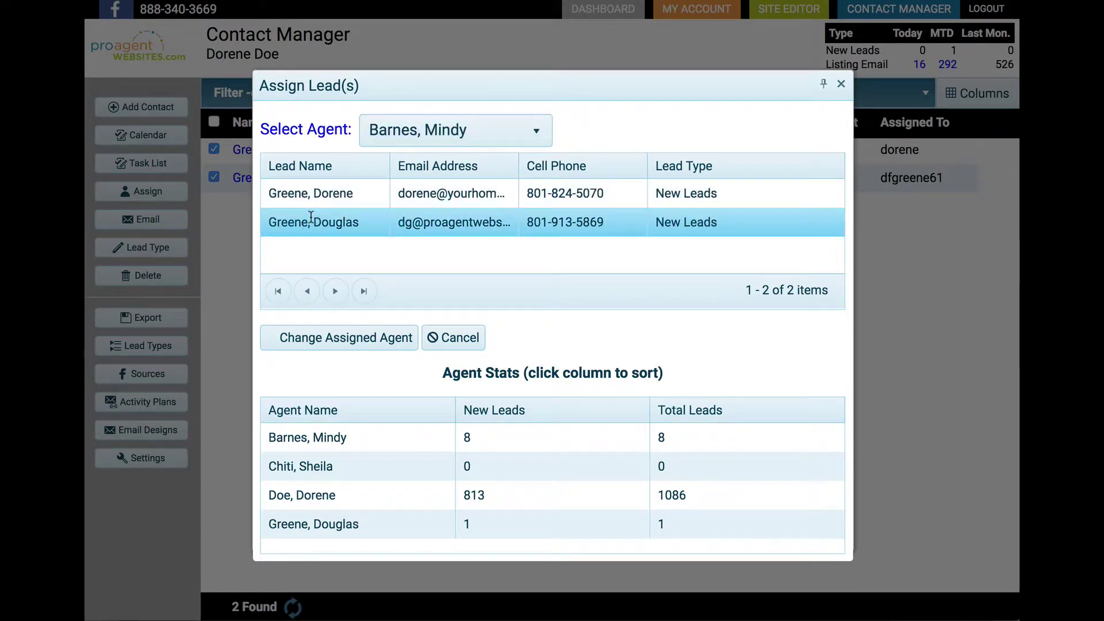
pyautogui.click(541, 136)
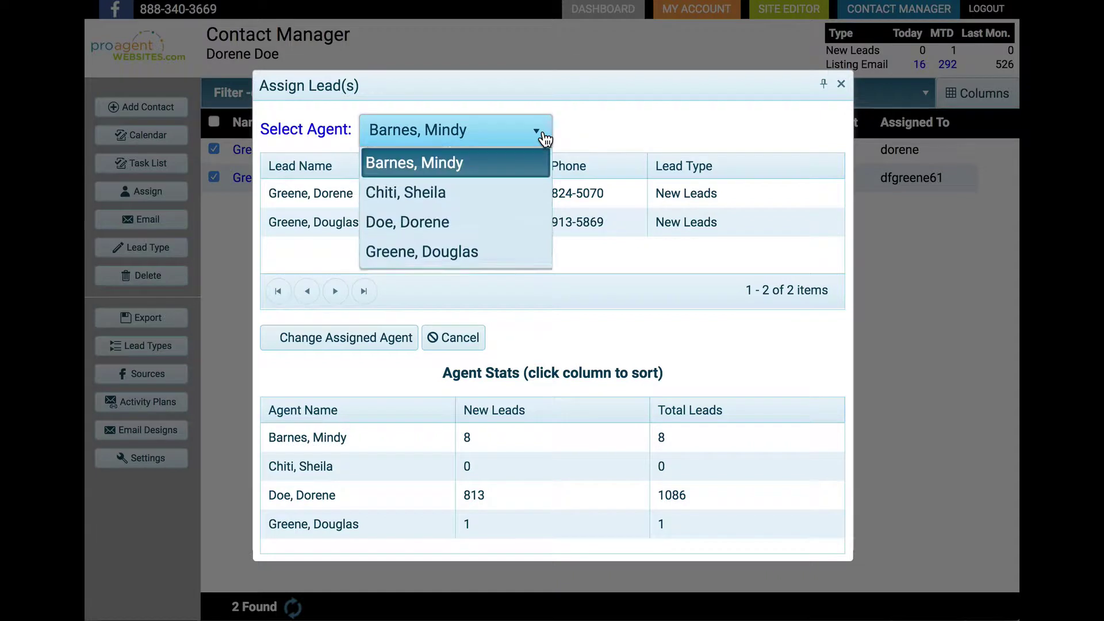
pyautogui.click(394, 253)
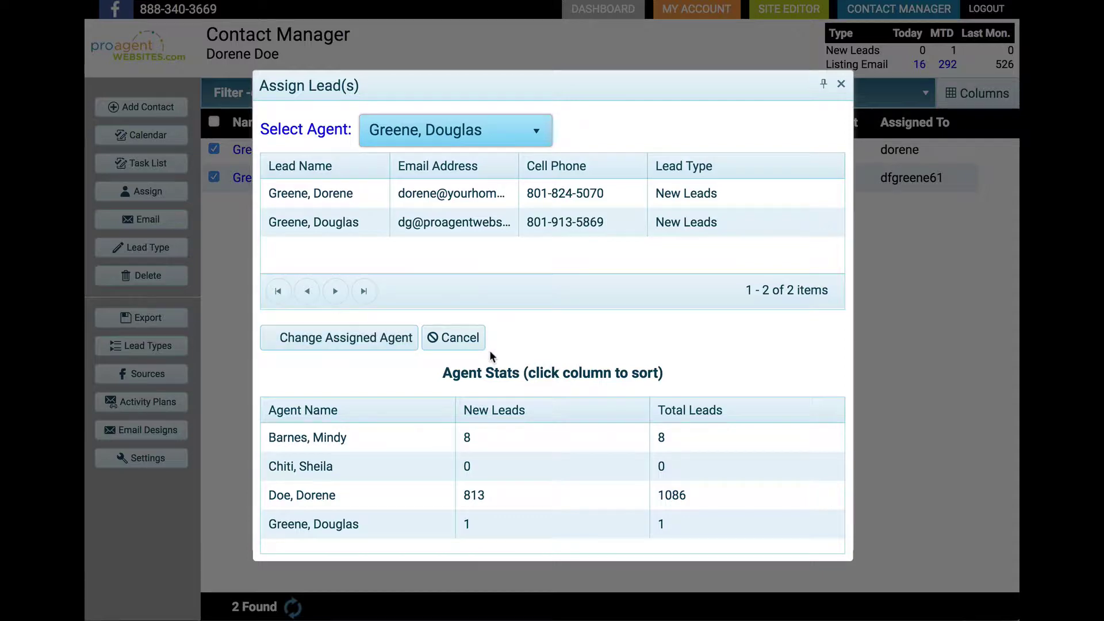
pyautogui.click(457, 341)
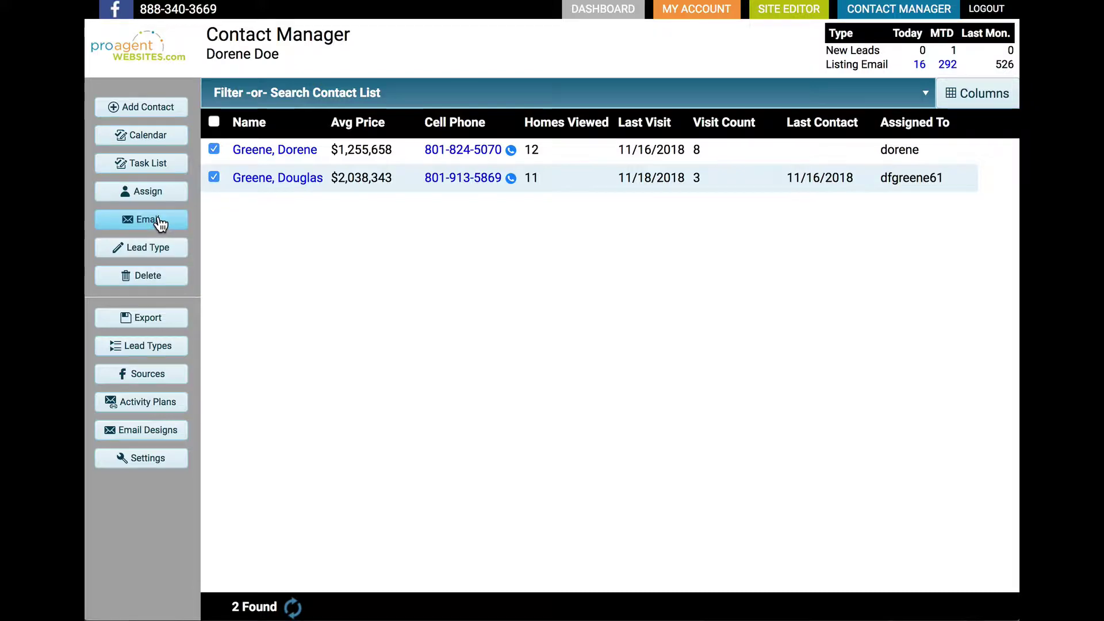
# Start an email to both selected contacts, look over the compose form and its options, and open the content catalog.
pyautogui.click(153, 225)
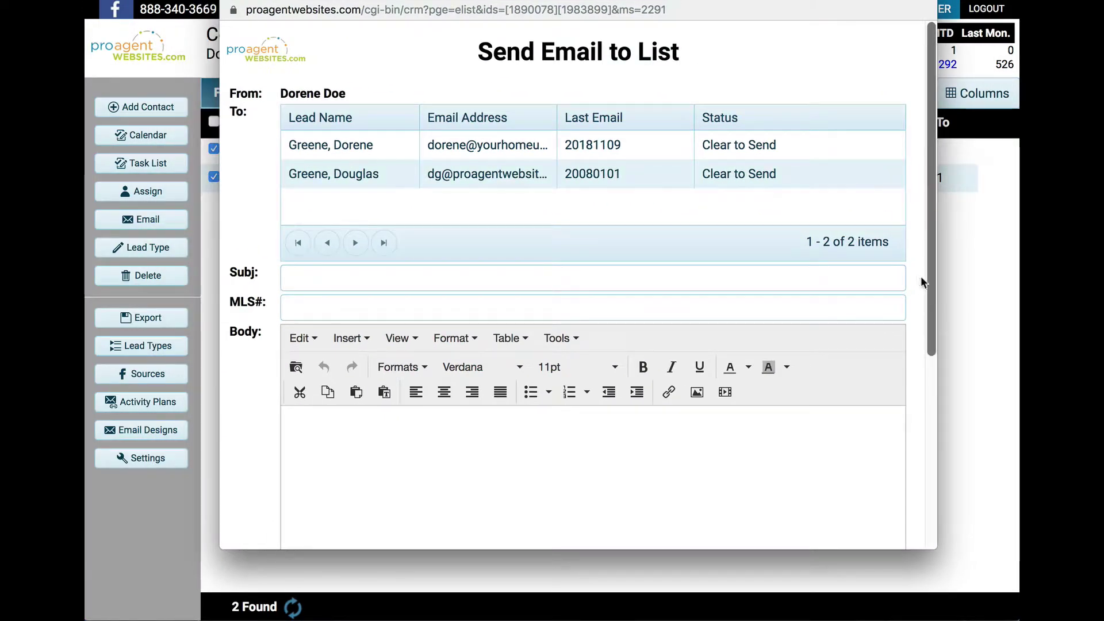
pyautogui.scroll(-3, 261, 250)
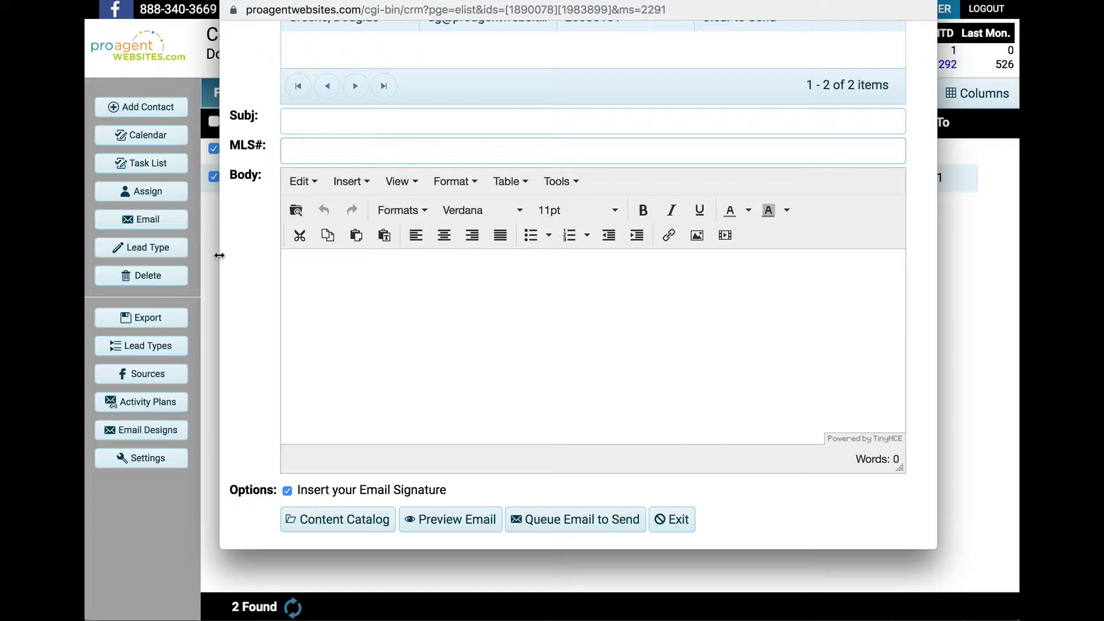
pyautogui.scroll(-1, 242, 245)
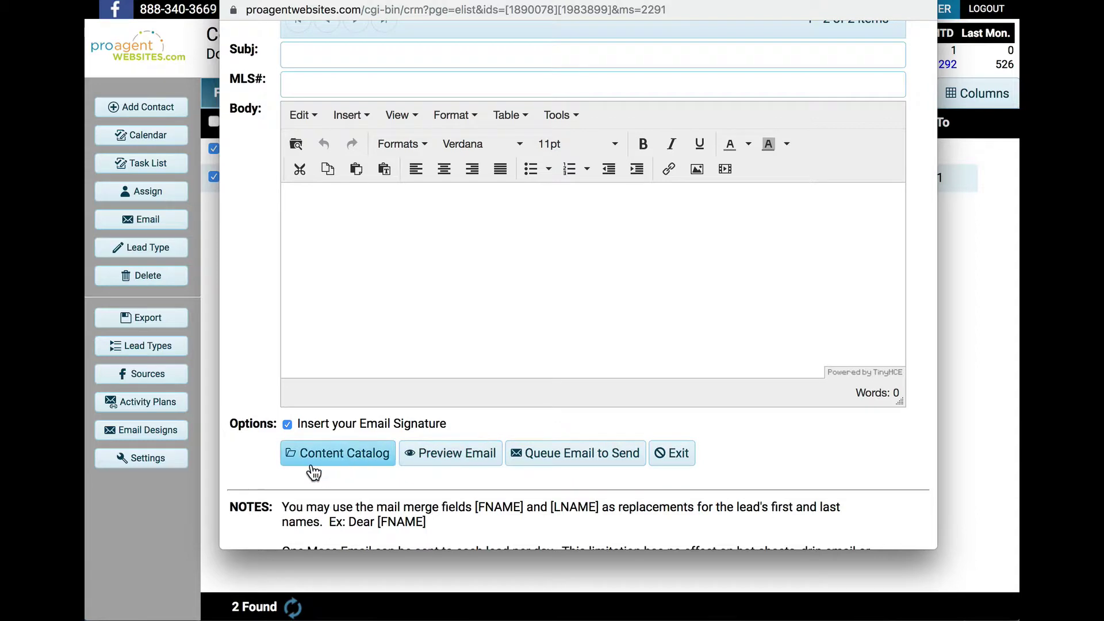
pyautogui.scroll(1, 256, 300)
pyautogui.scroll(1, 257, 306)
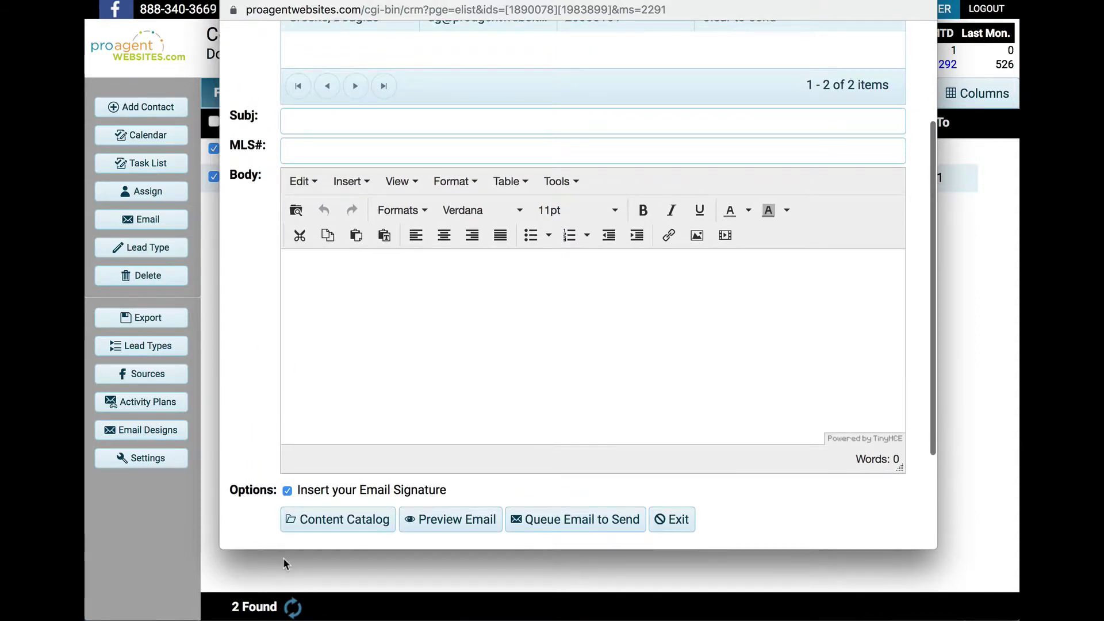
pyautogui.click(331, 520)
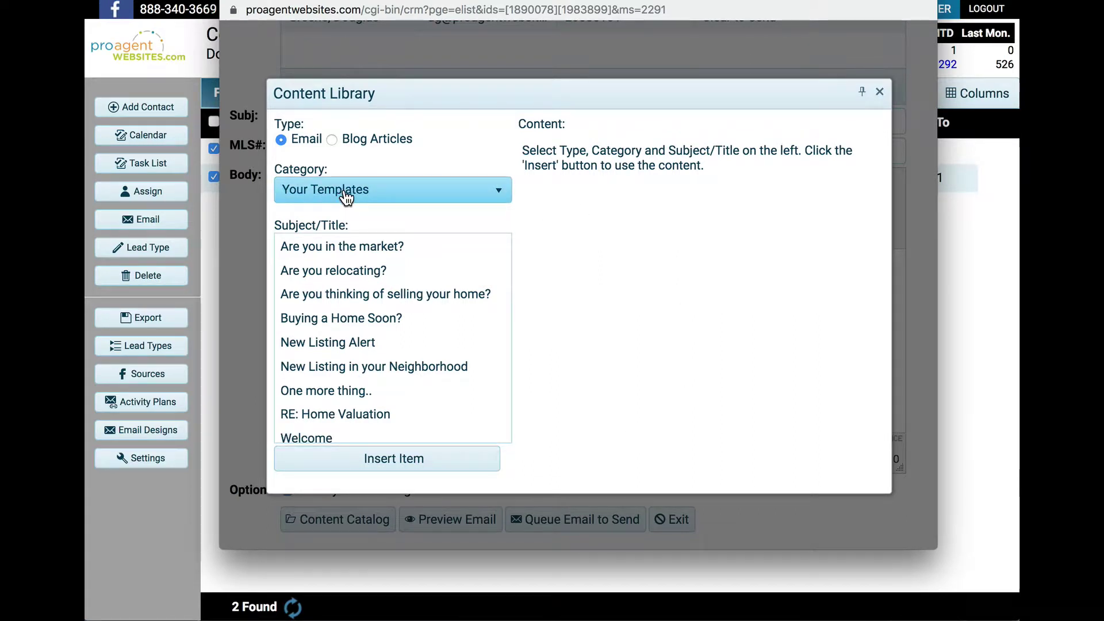
# Browse the LIB: Buyer email category in the content library and preview the "Luxury Home Buyer?" email in full.
pyautogui.click(500, 196)
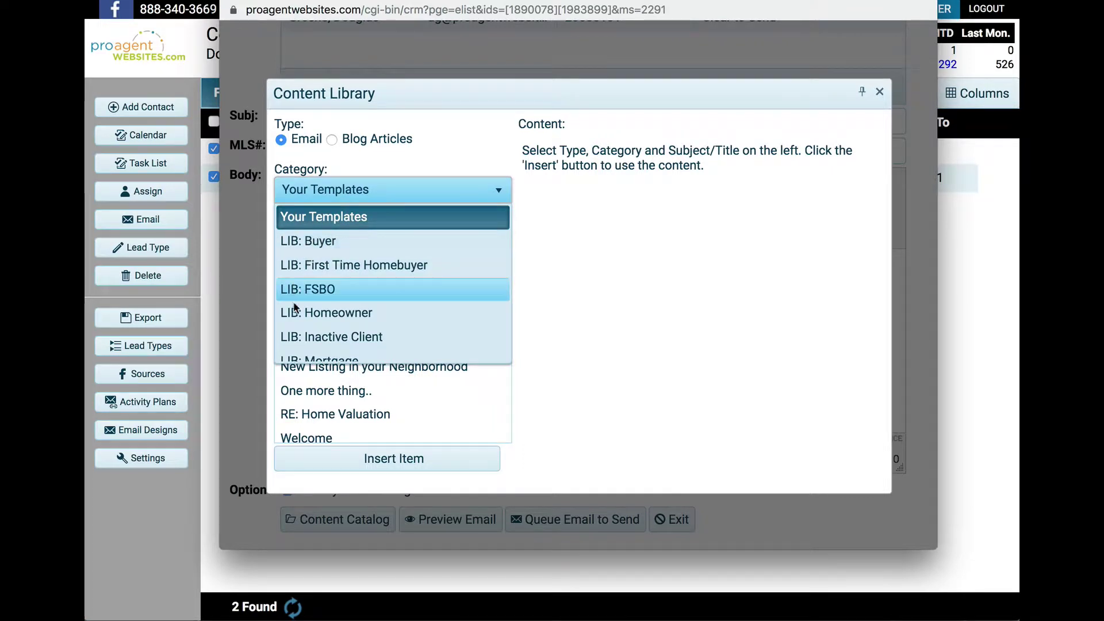
pyautogui.click(319, 242)
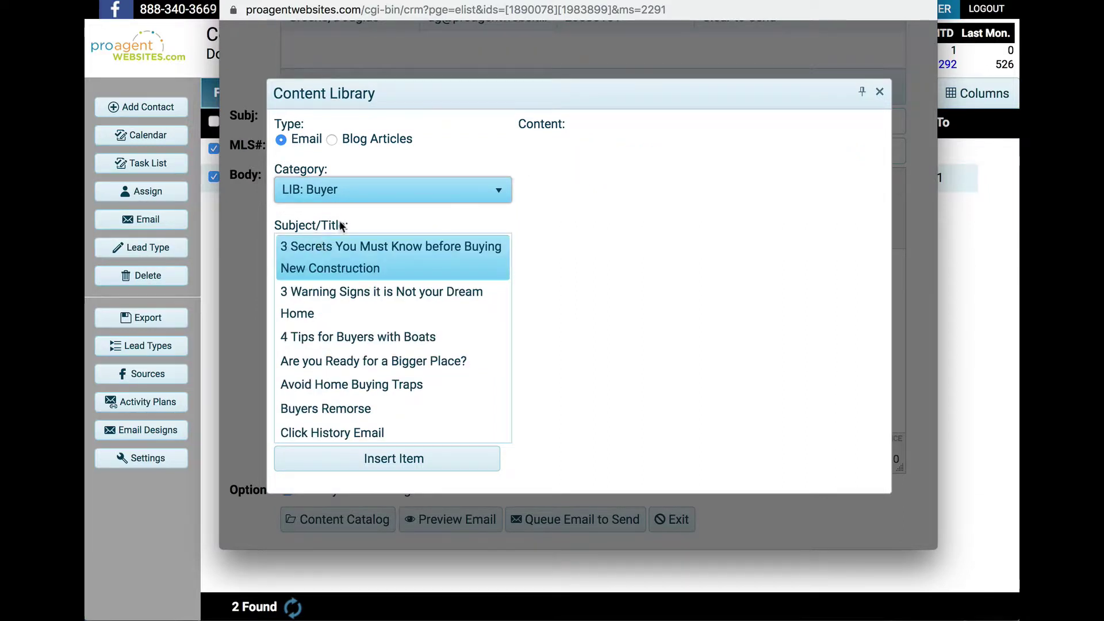
pyautogui.scroll(-6, 385, 314)
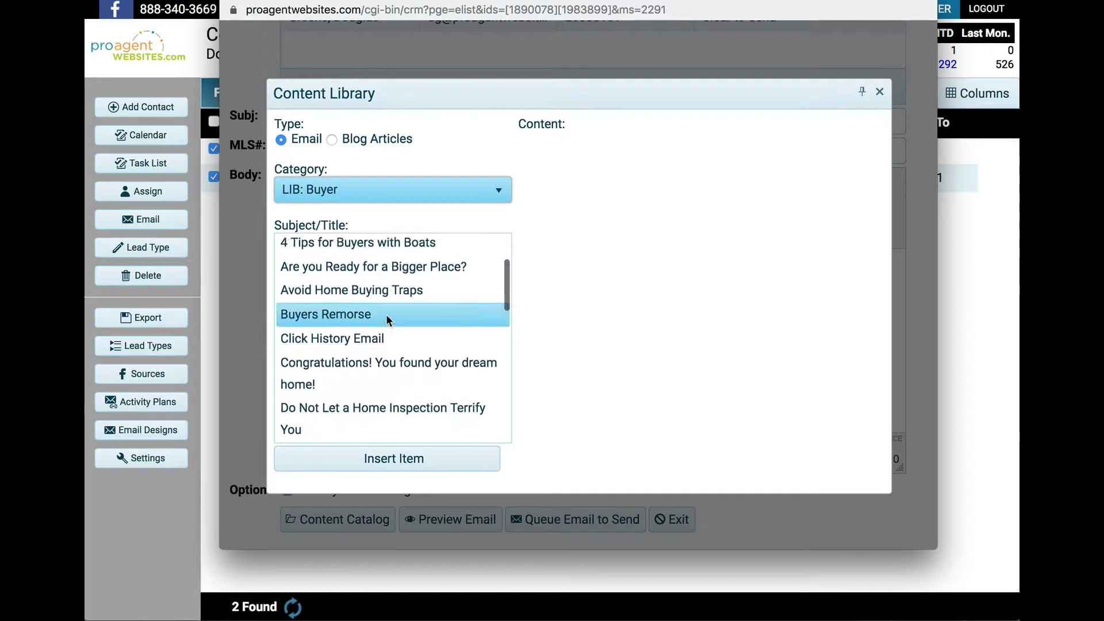
pyautogui.scroll(-5, 401, 324)
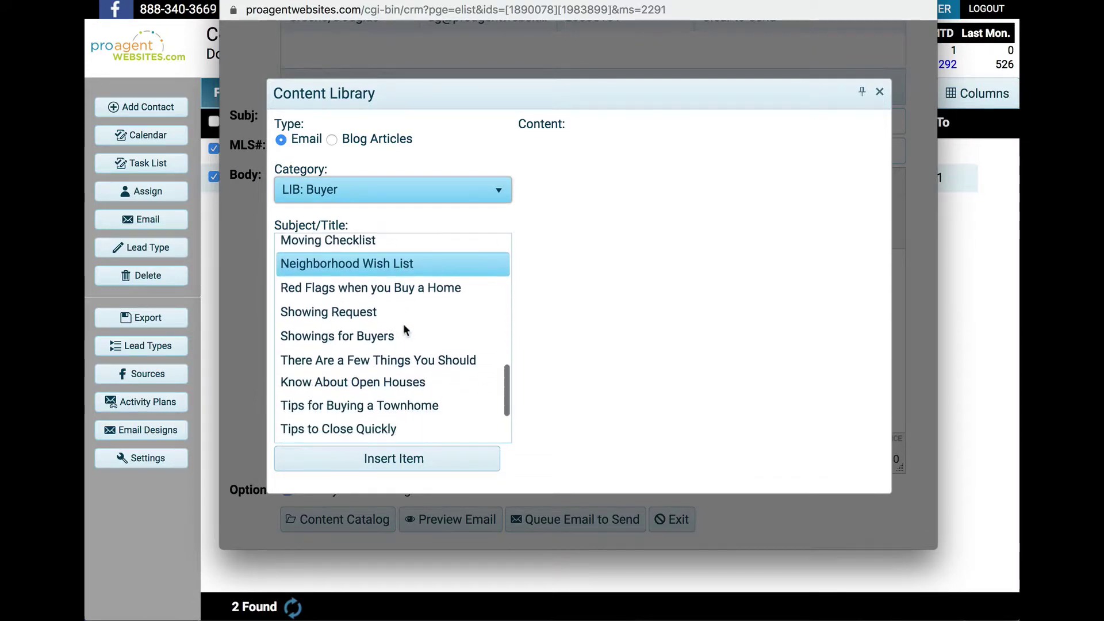
pyautogui.scroll(2, 401, 323)
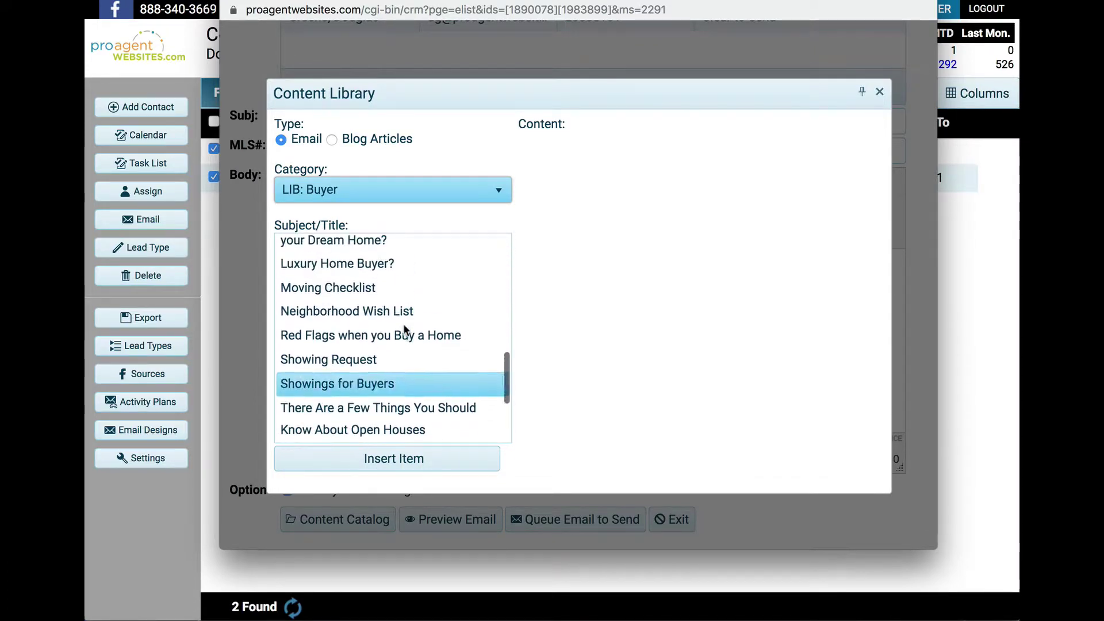
pyautogui.click(344, 265)
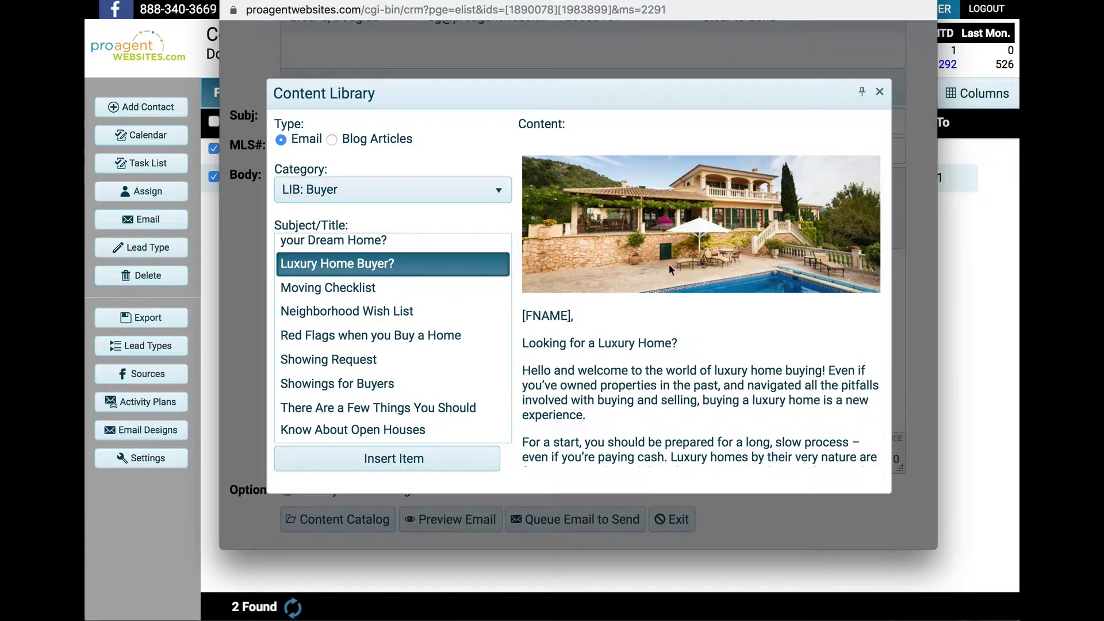
pyautogui.scroll(-6, 669, 264)
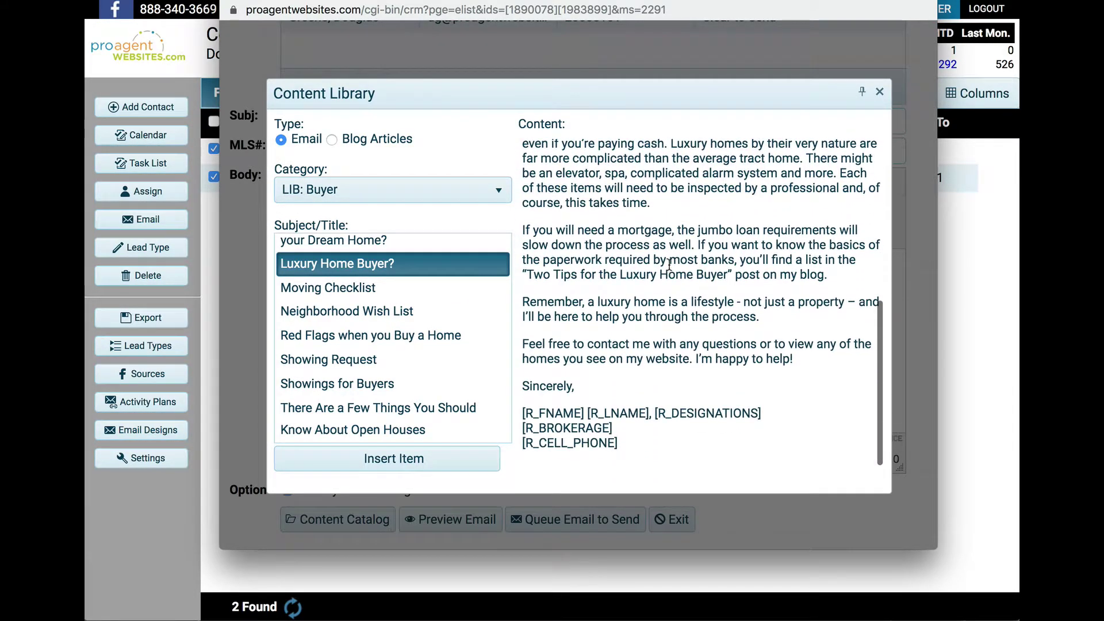
pyautogui.scroll(4, 670, 264)
pyautogui.scroll(3, 670, 264)
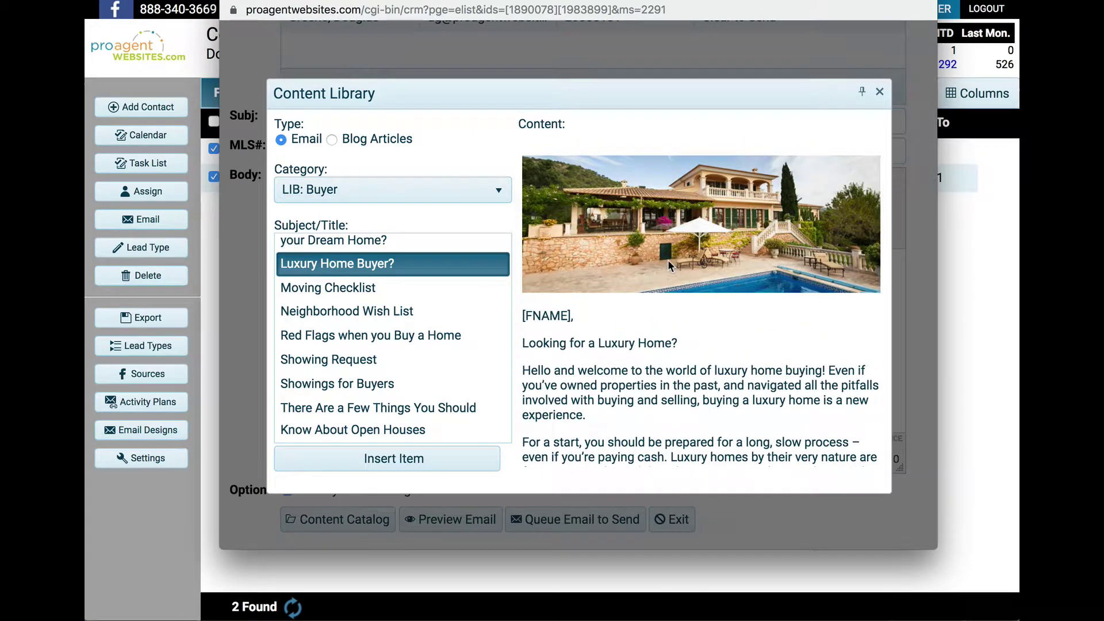
# Insert the "Luxury Home Buyer?" content into the list email and read through the message body.
pyautogui.click(385, 460)
pyautogui.scroll(-8, 826, 312)
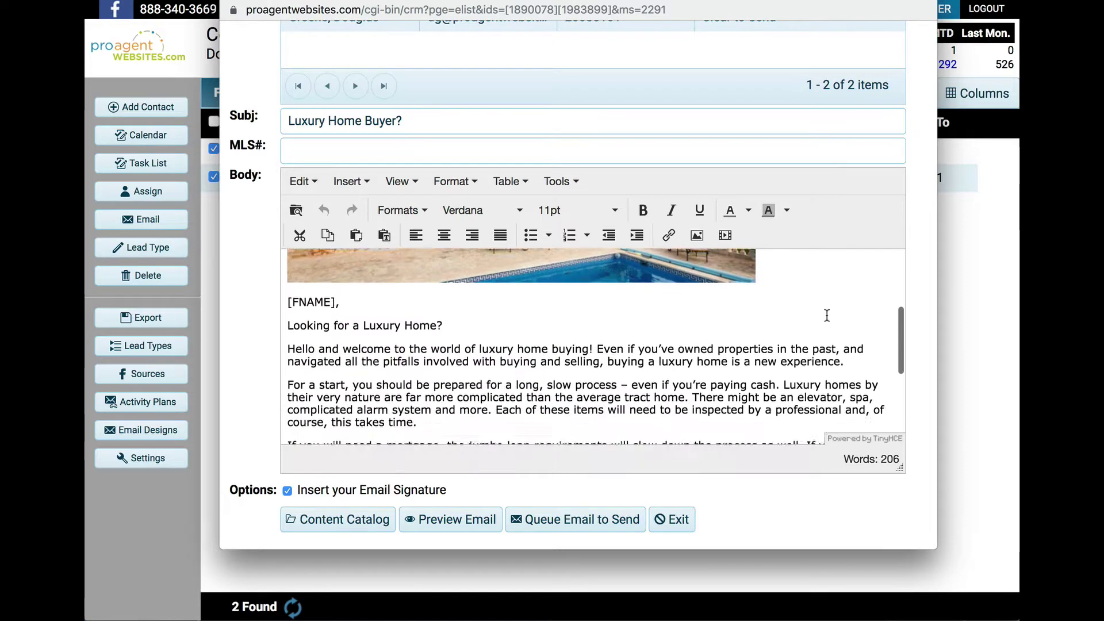
pyautogui.scroll(10, 826, 314)
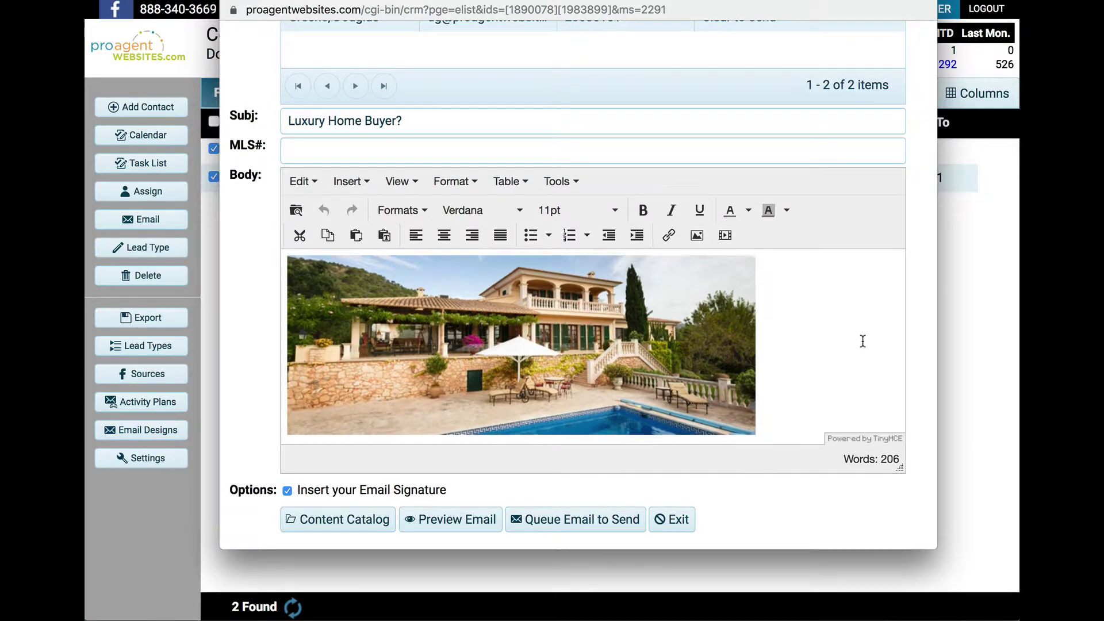
pyautogui.scroll(-2, 863, 339)
pyautogui.scroll(-1, 863, 341)
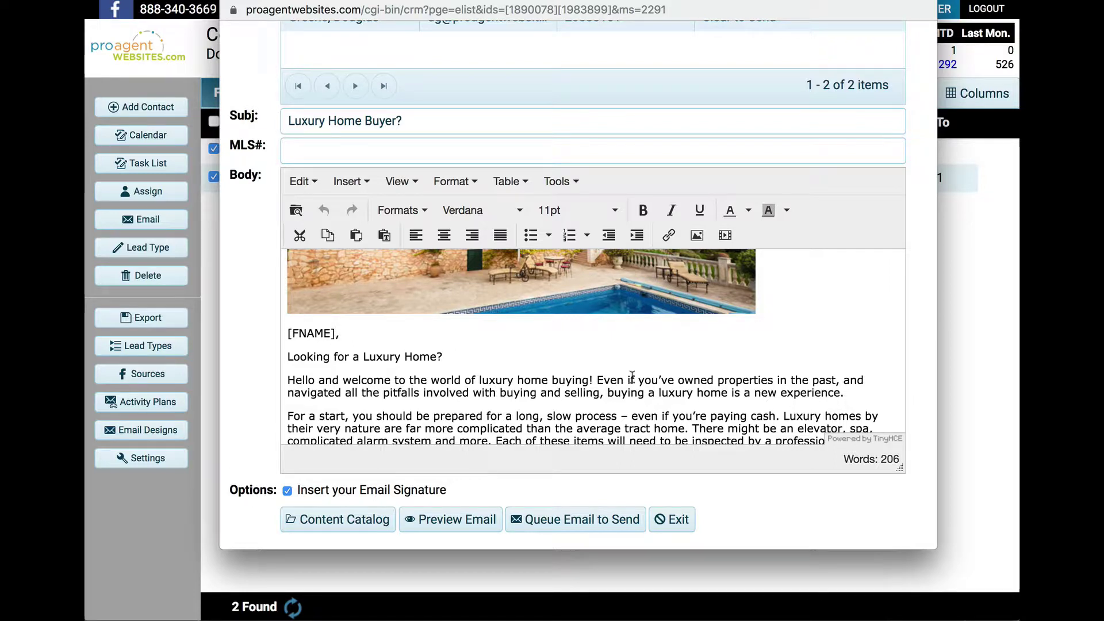
pyautogui.scroll(-1, 701, 366)
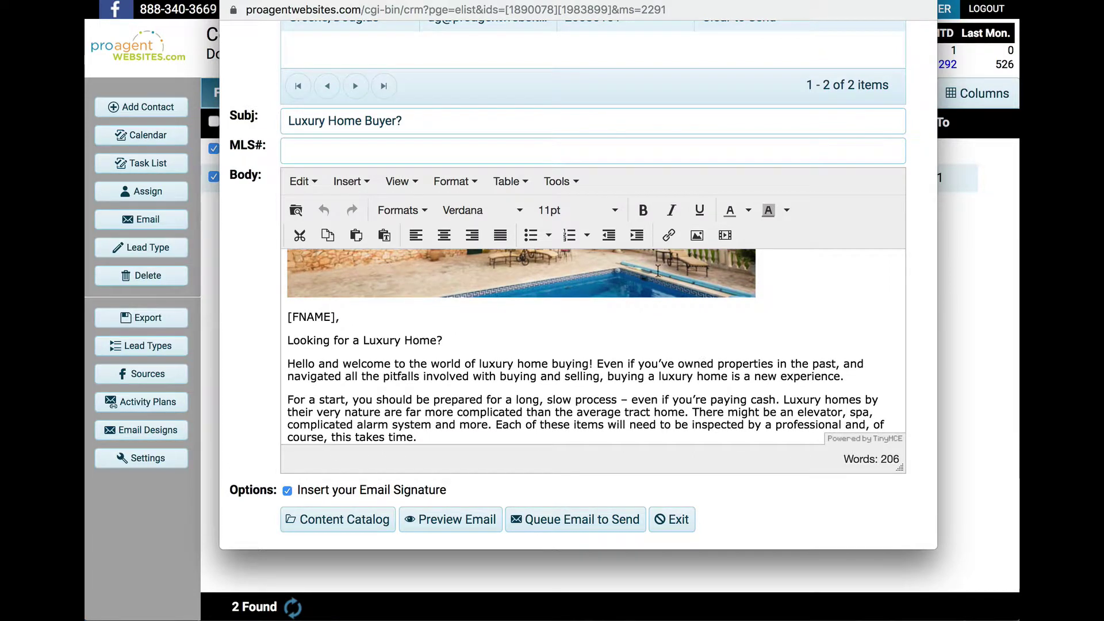
# Check the list email's recipients and the sending notes, and exit without queuing the email.
pyautogui.scroll(1, 253, 76)
pyautogui.scroll(1, 253, 76)
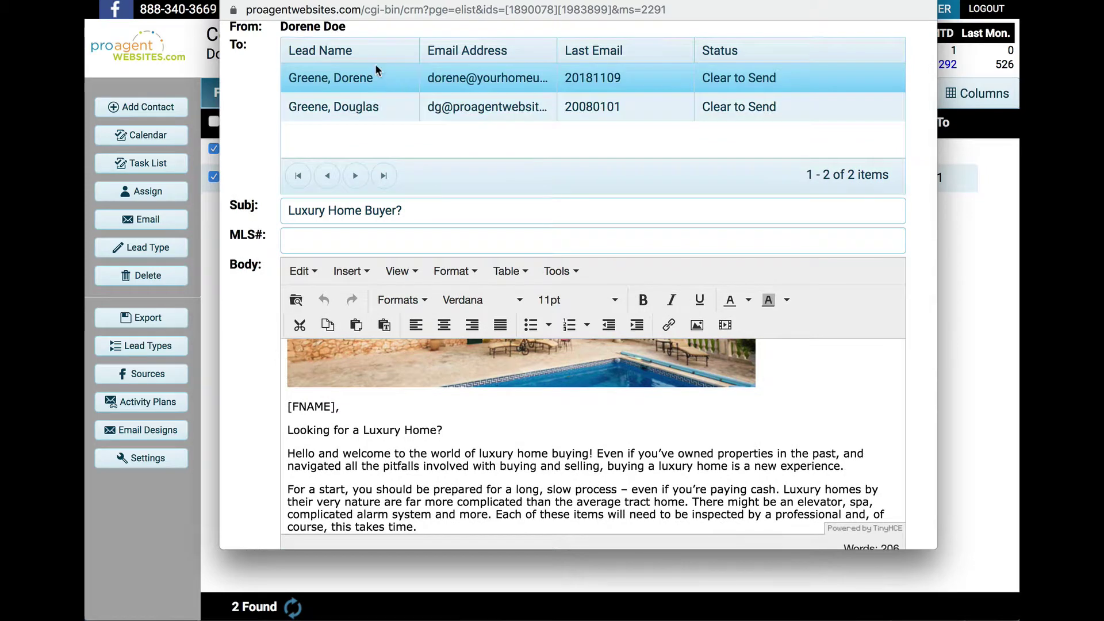
pyautogui.scroll(-2, 246, 356)
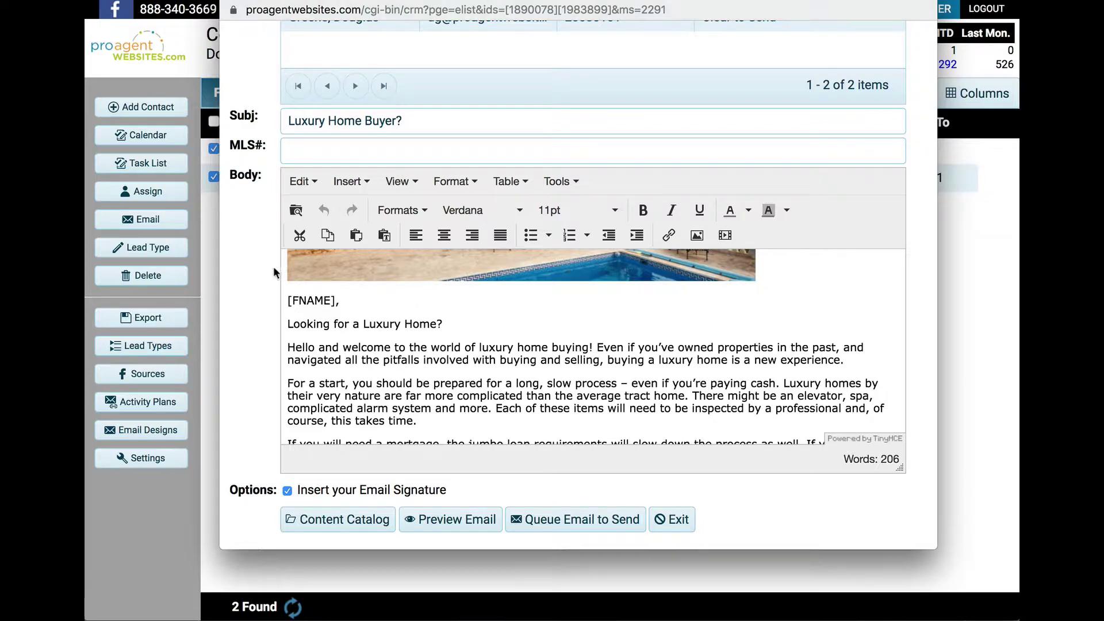
pyautogui.scroll(-3, 250, 270)
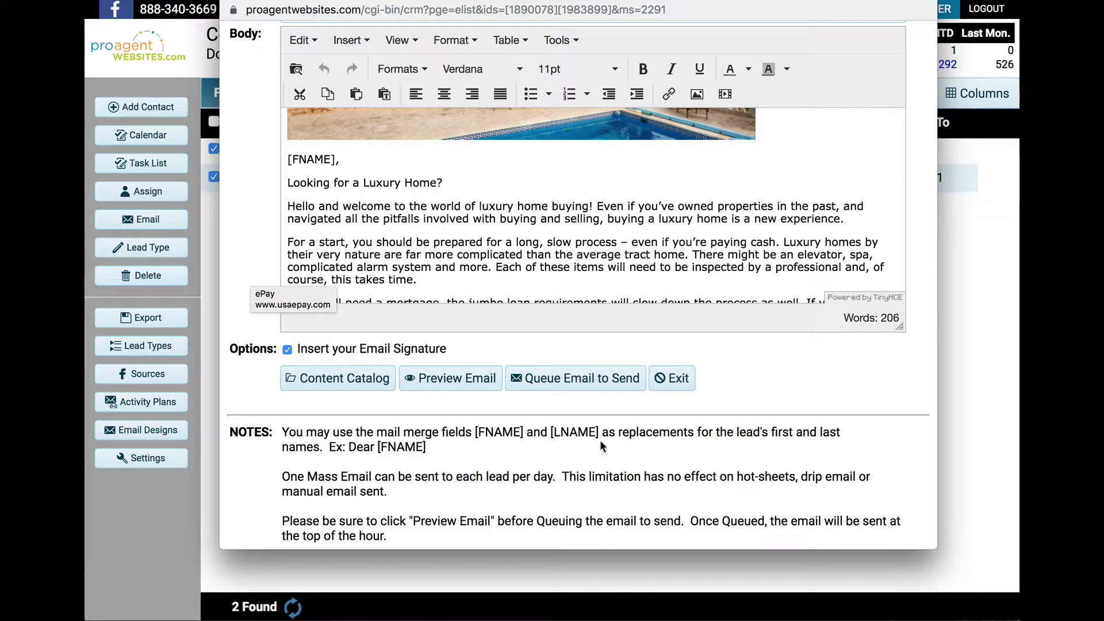
pyautogui.scroll(2, 237, 210)
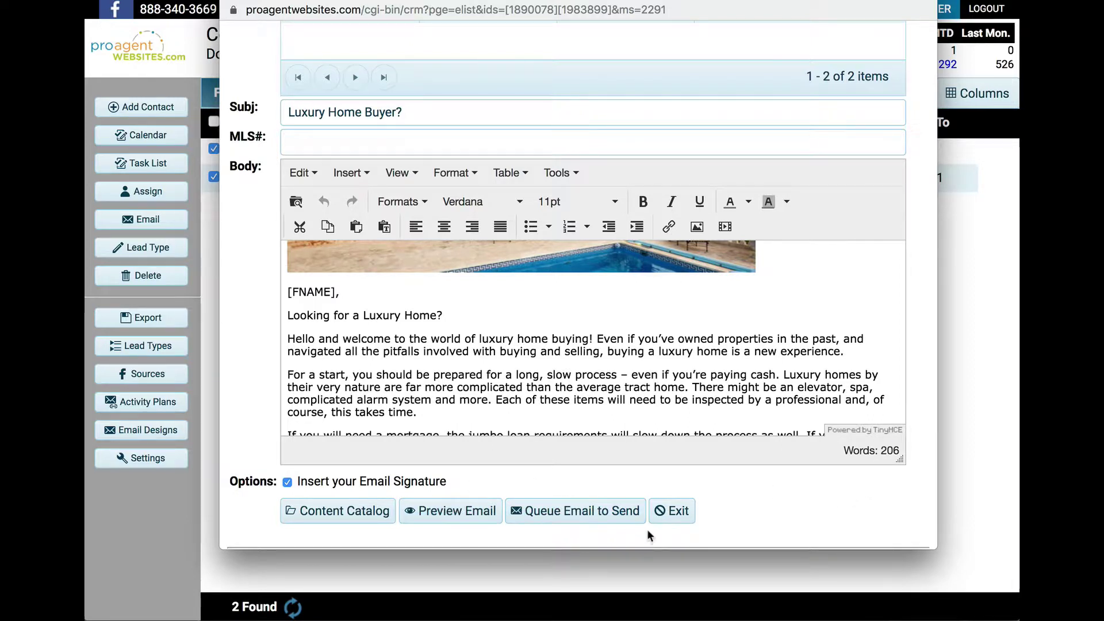
pyautogui.click(670, 513)
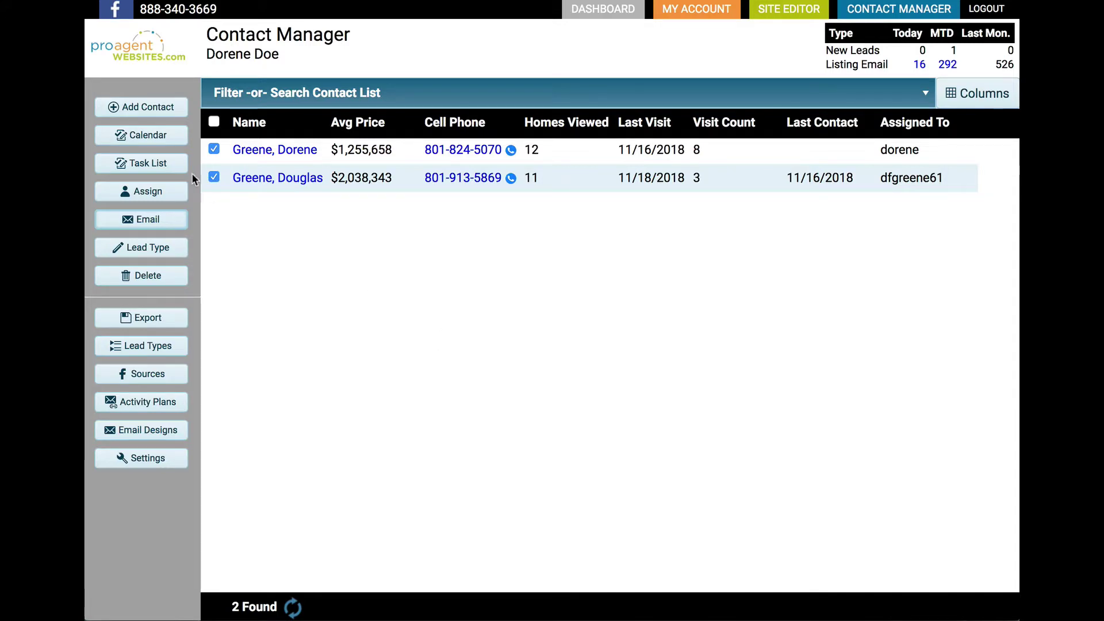
# Choose Client as the new lead type for both selected contacts, decline the confirmation and cancel the change.
pyautogui.click(139, 249)
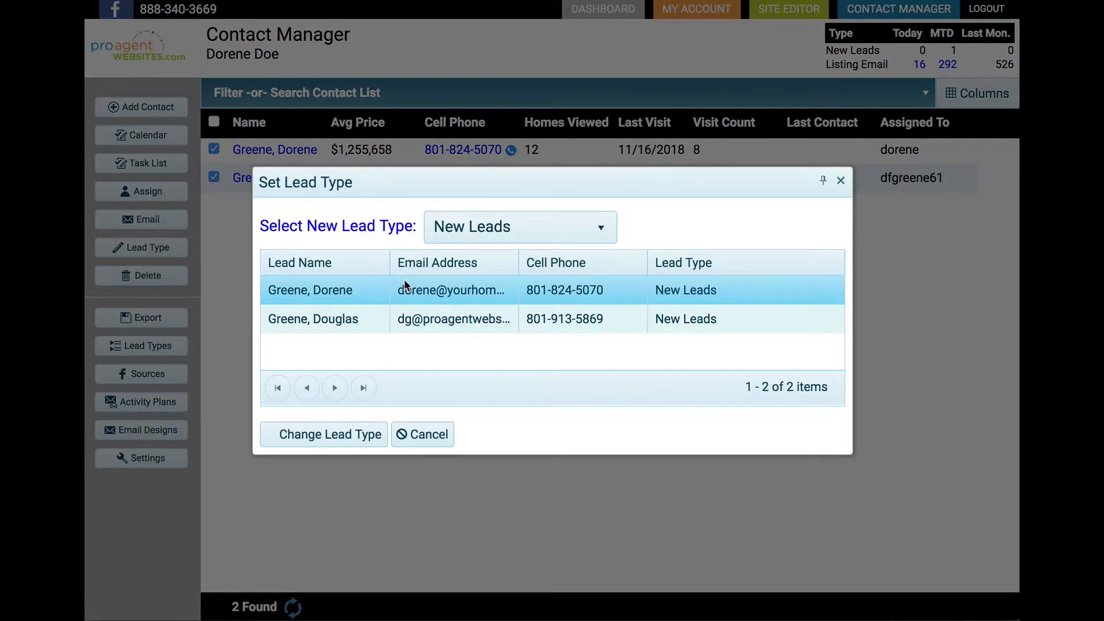
pyautogui.click(607, 230)
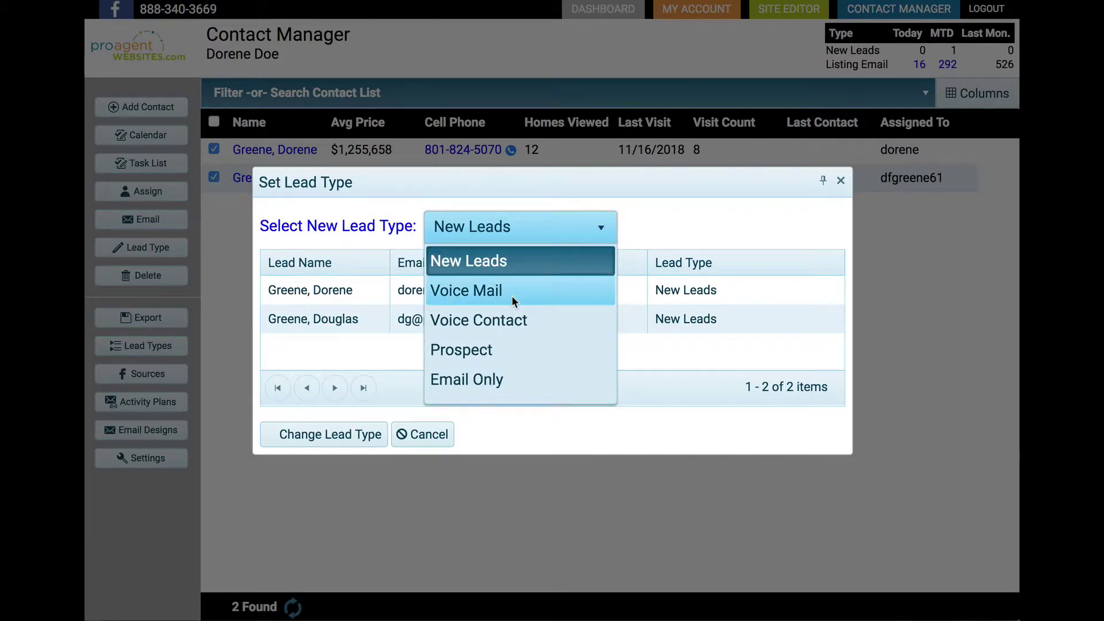
pyautogui.scroll(-3, 502, 359)
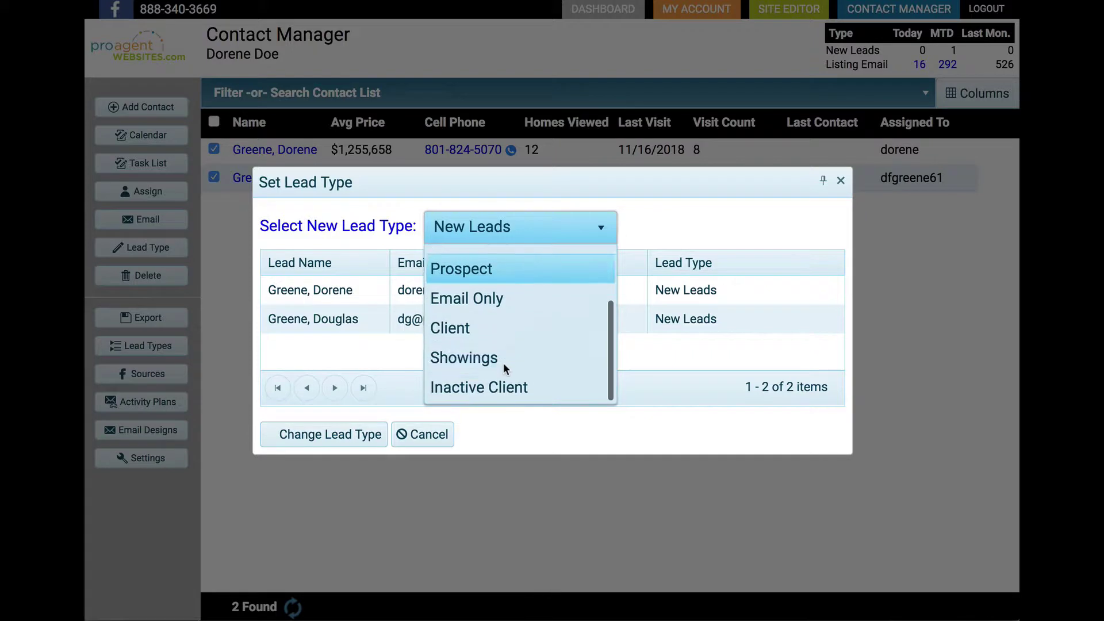
pyautogui.click(495, 332)
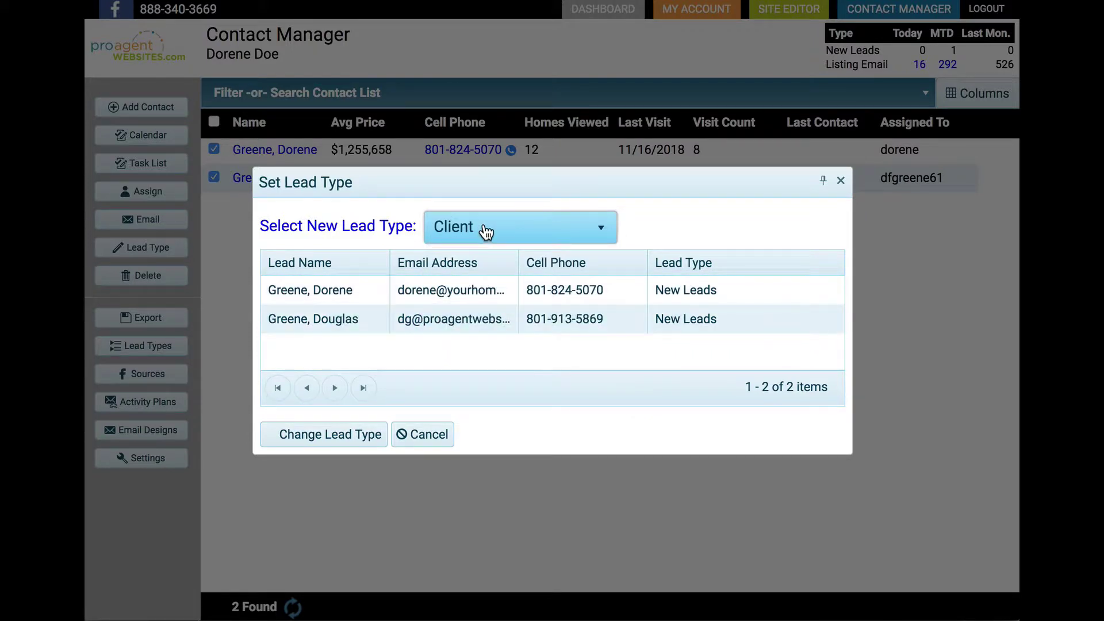
pyautogui.click(328, 436)
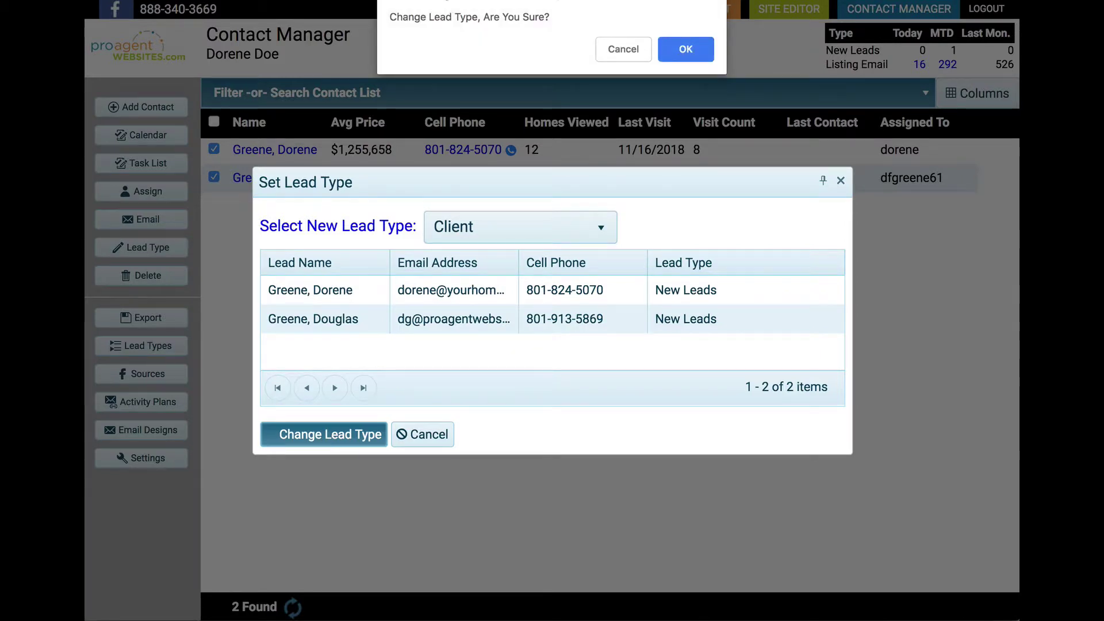
pyautogui.click(633, 51)
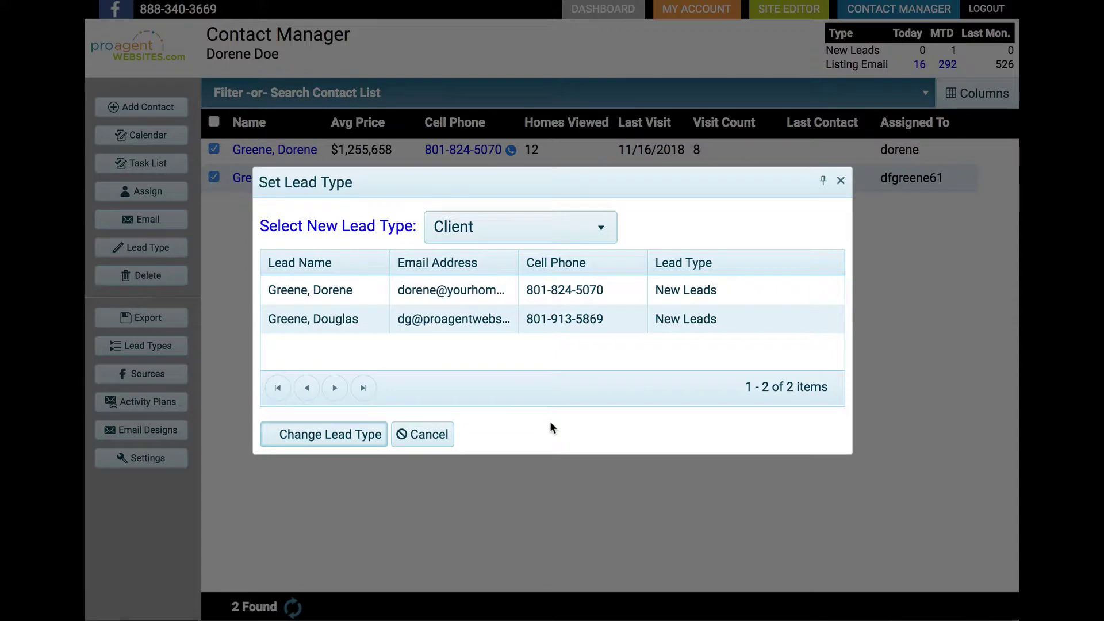
pyautogui.click(426, 438)
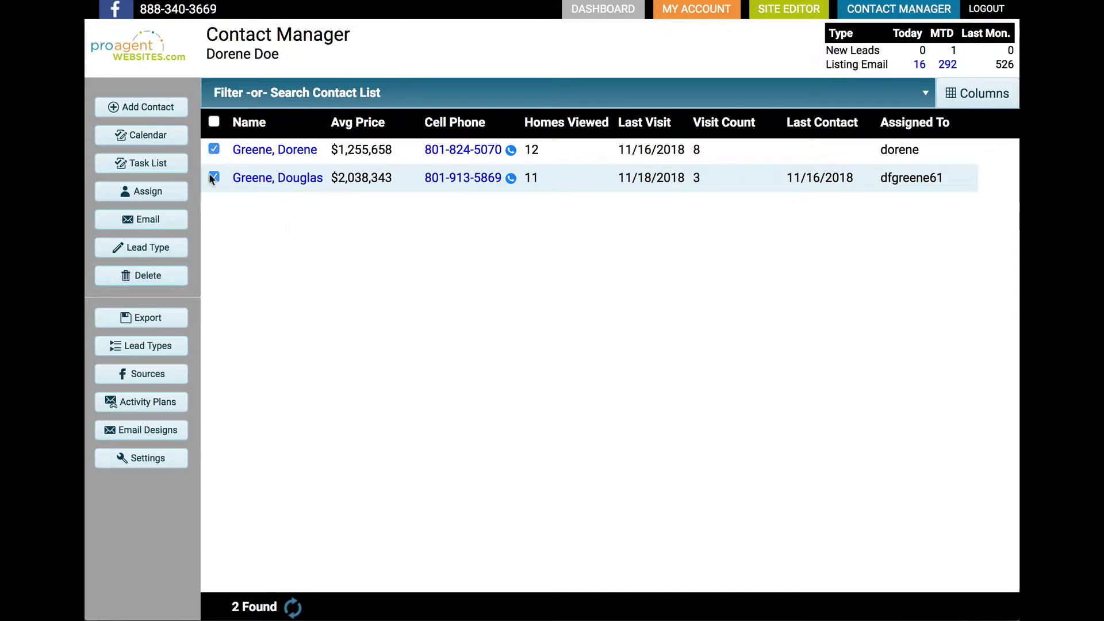
# Open the deletion of the two selected leads, review the affected leads and cancel without deleting them.
pyautogui.click(148, 277)
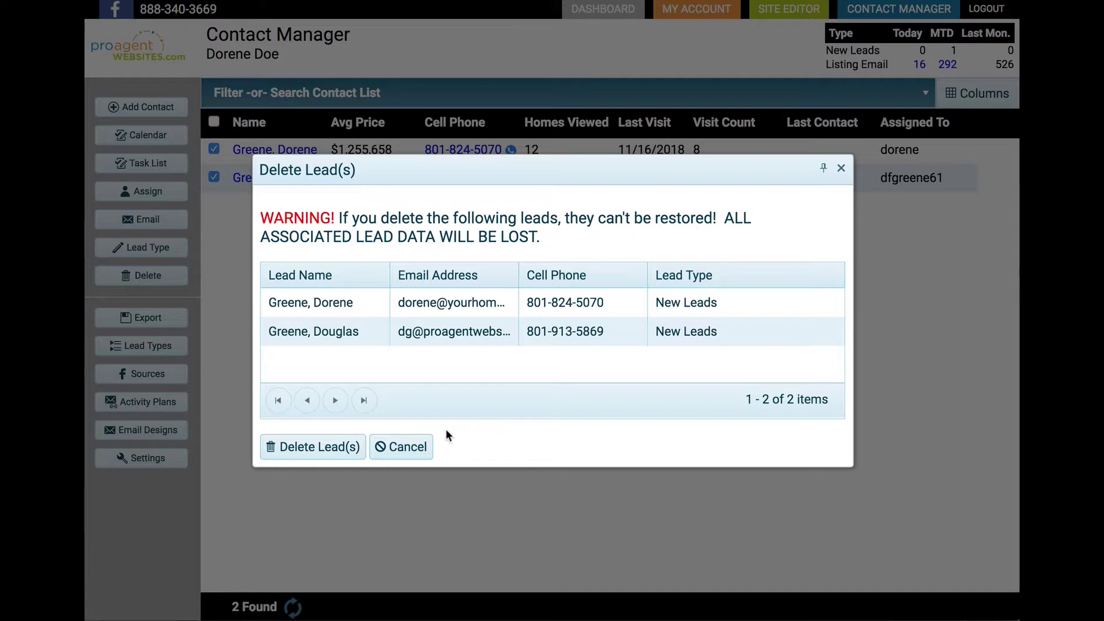
pyautogui.click(408, 444)
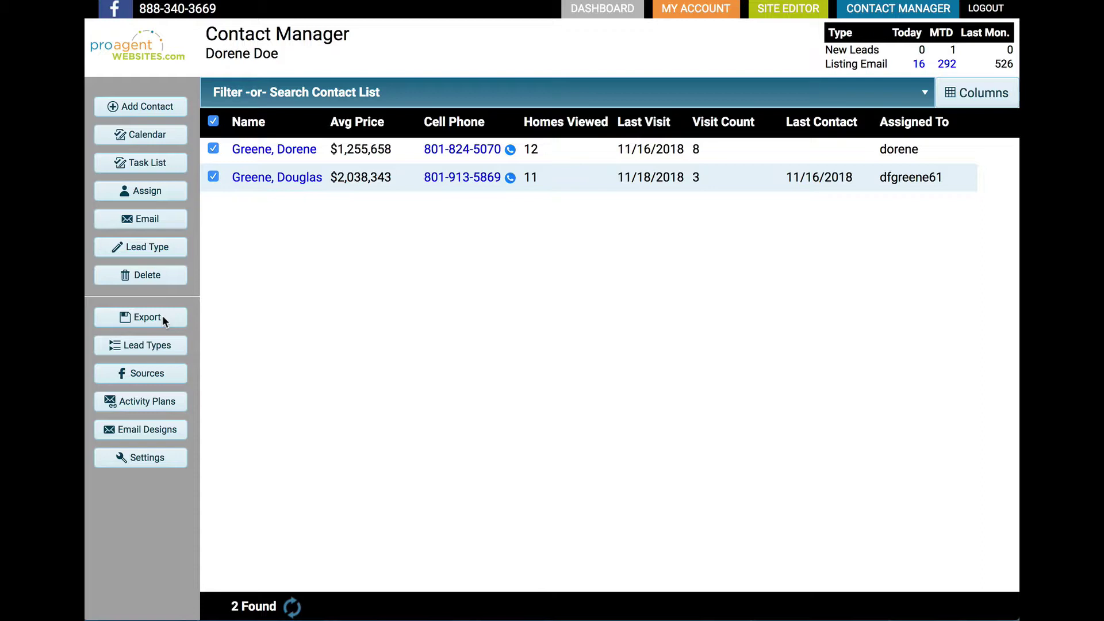
# Review the lead type list and the lead source list, closing each without making changes.
pyautogui.click(149, 344)
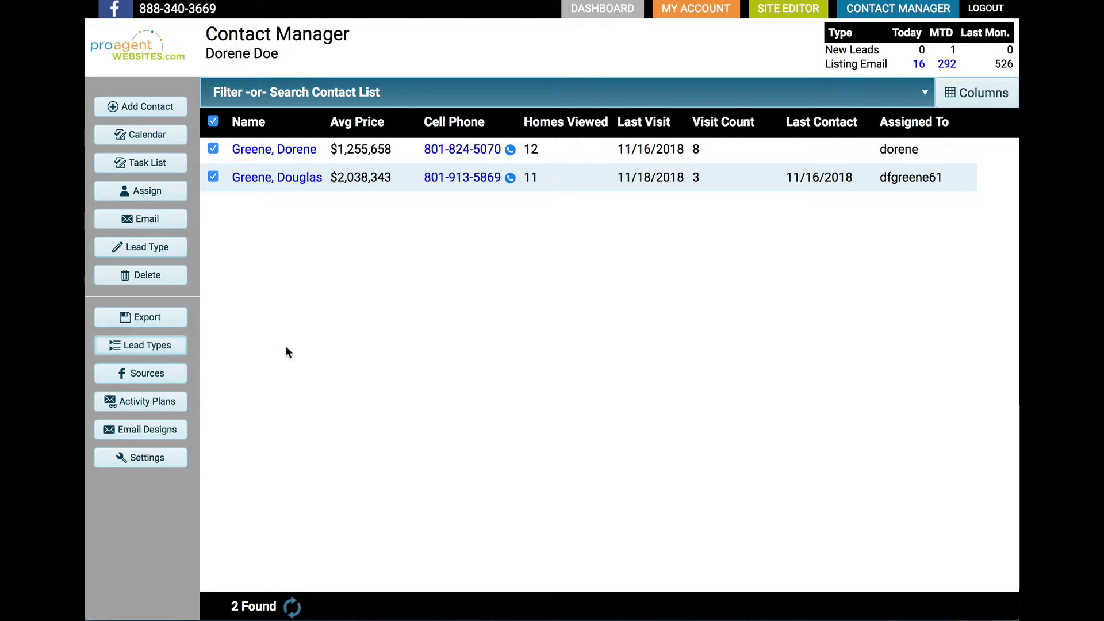
pyautogui.click(161, 346)
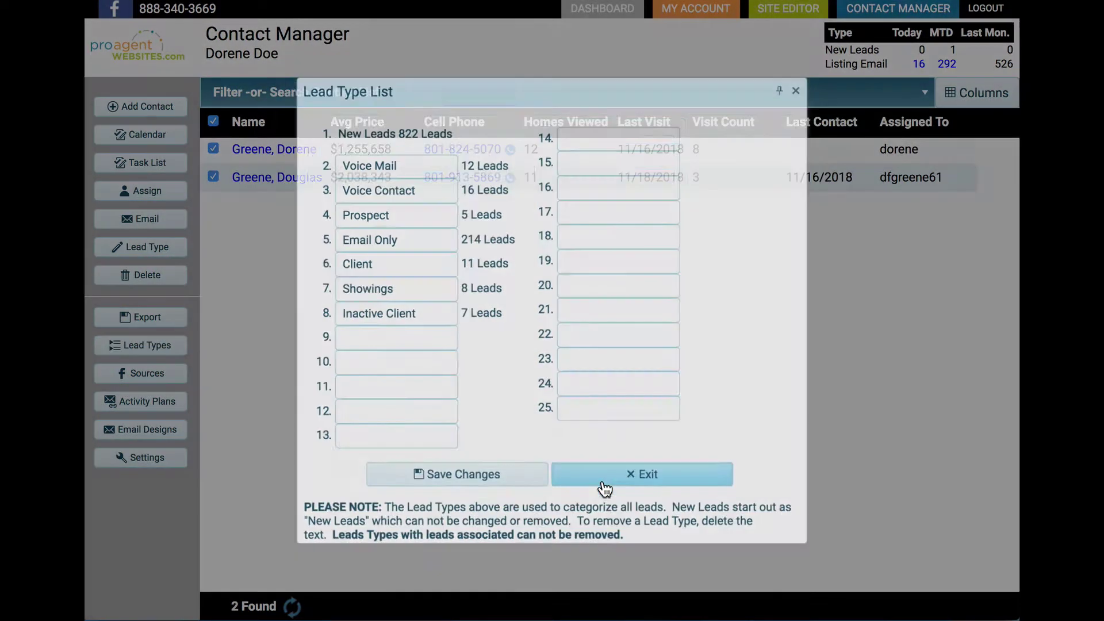
pyautogui.click(603, 486)
pyautogui.click(158, 380)
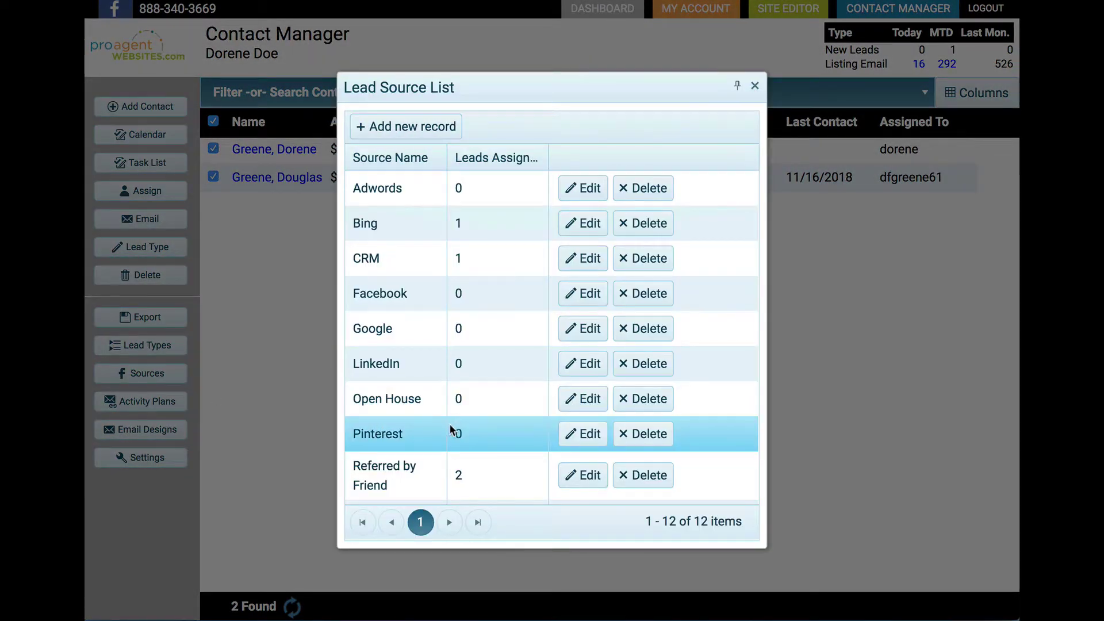
pyautogui.click(755, 86)
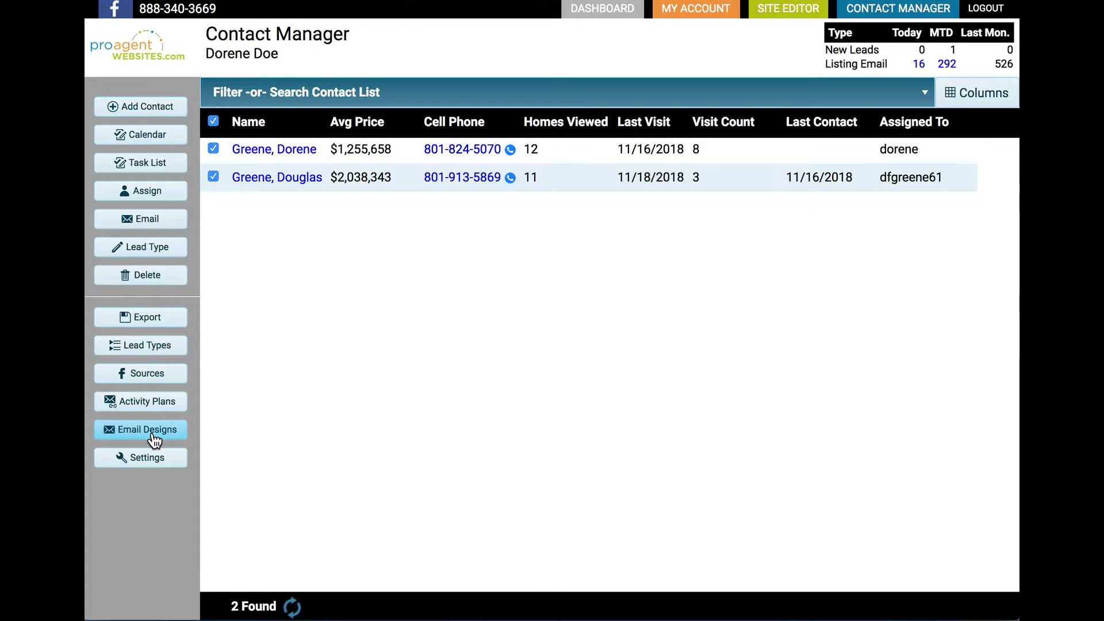
# Open the CRM settings and review the email signature and the SMS text notification options without changing them.
pyautogui.click(127, 463)
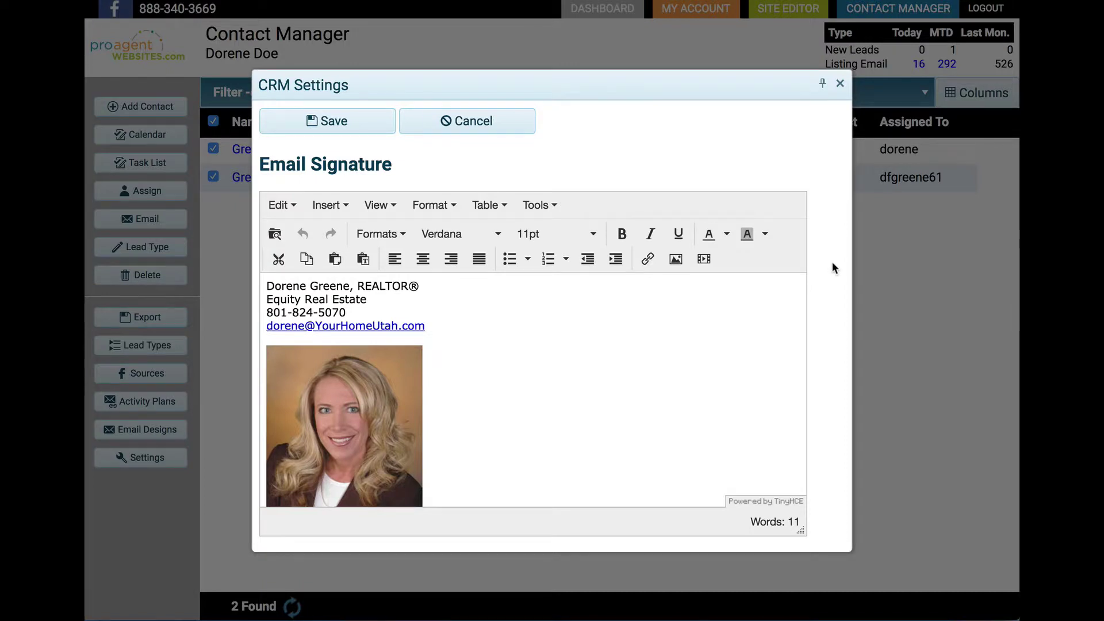
pyautogui.scroll(-6, 832, 267)
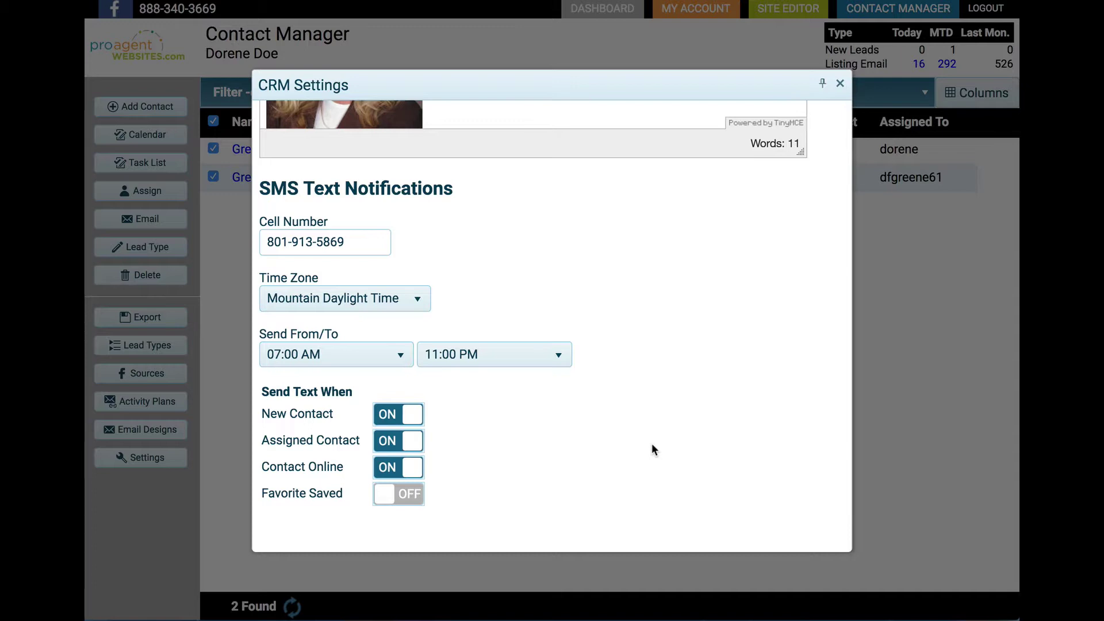
pyautogui.scroll(7, 735, 442)
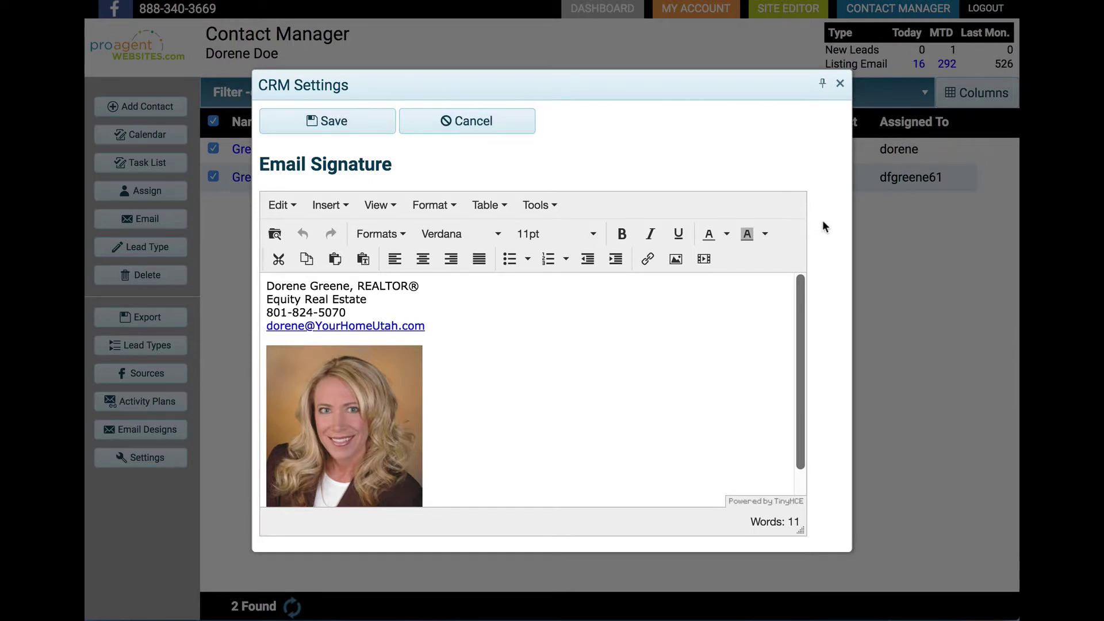
pyautogui.scroll(-2, 827, 242)
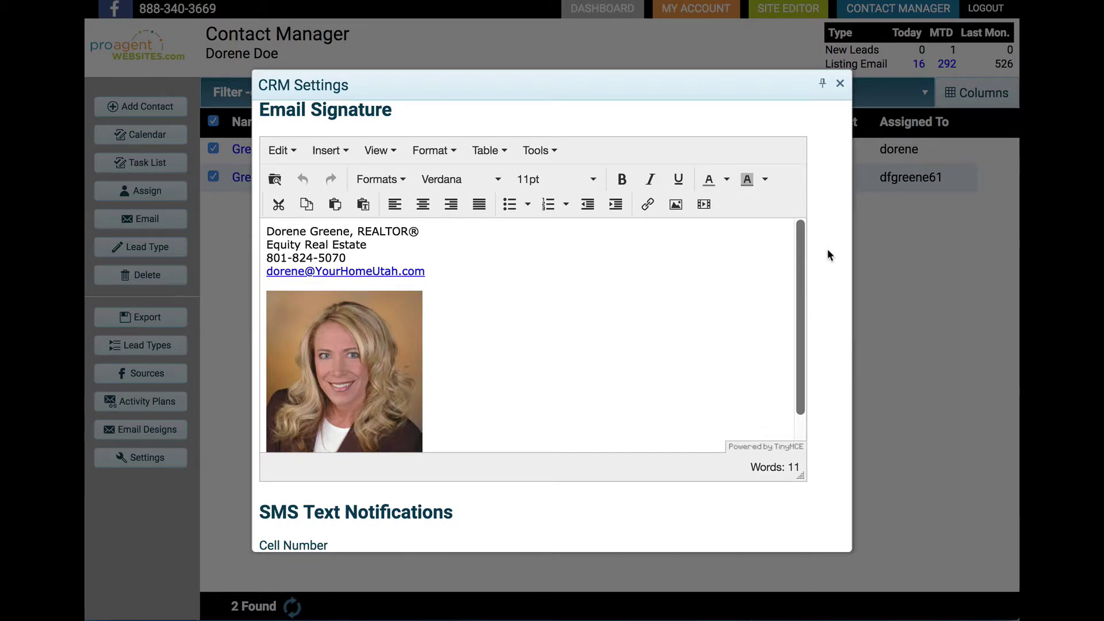
pyautogui.scroll(-5, 827, 249)
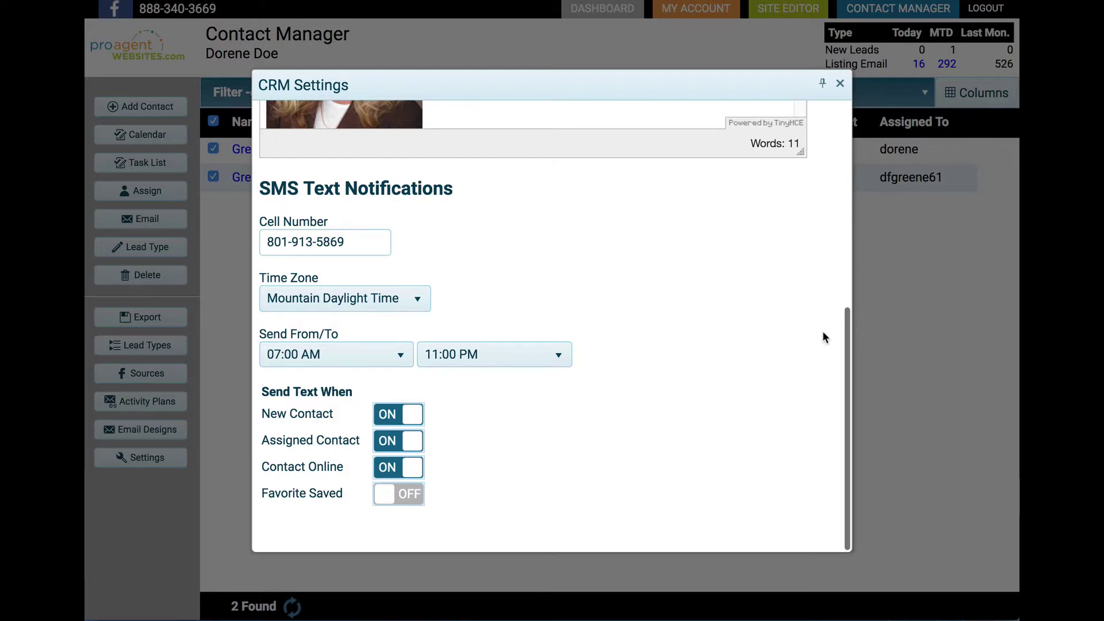
pyautogui.scroll(6, 822, 330)
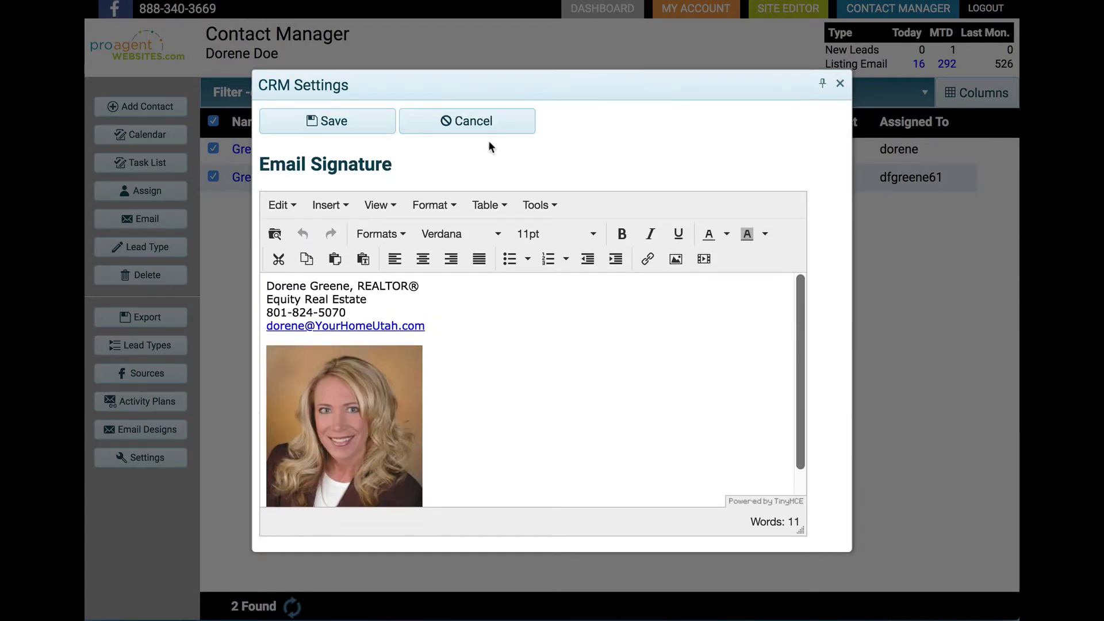